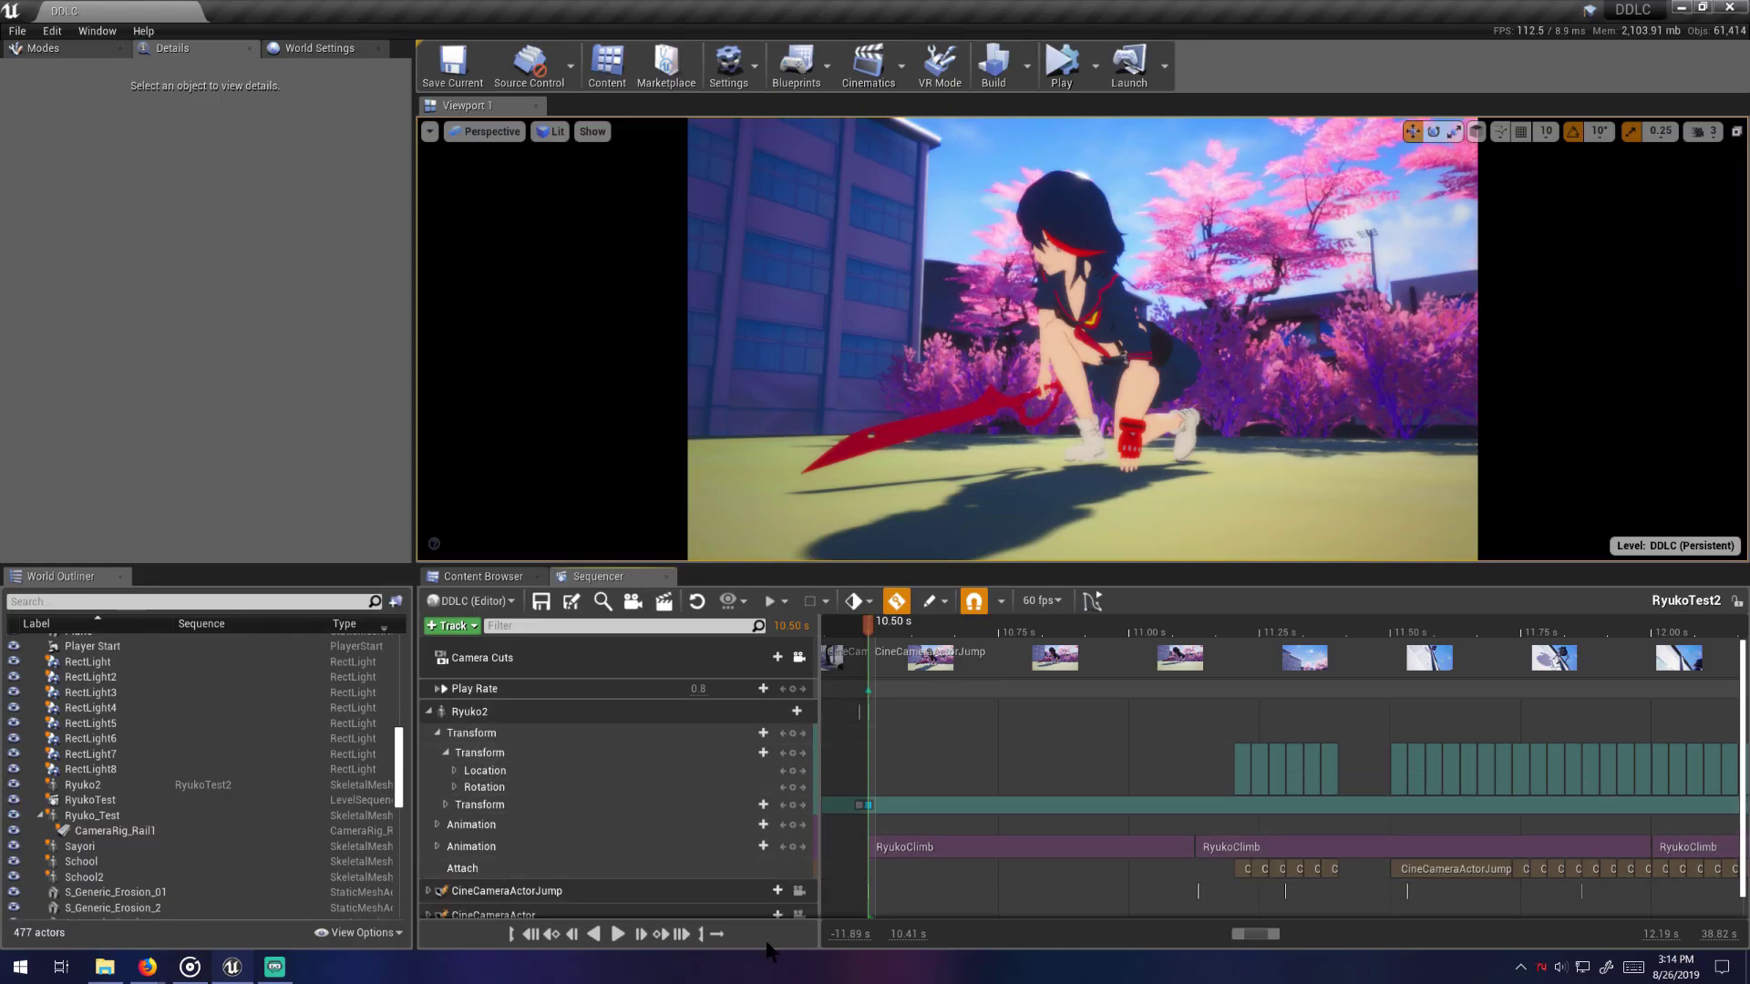
# - Scrub to Ryuko2's jump in the sequence and play the shot from 11.20 s to examine the stepped motion
pyautogui.moveTo(1313, 719); pyautogui.dragTo(937, 722, button='right')
pyautogui.click(850, 626)
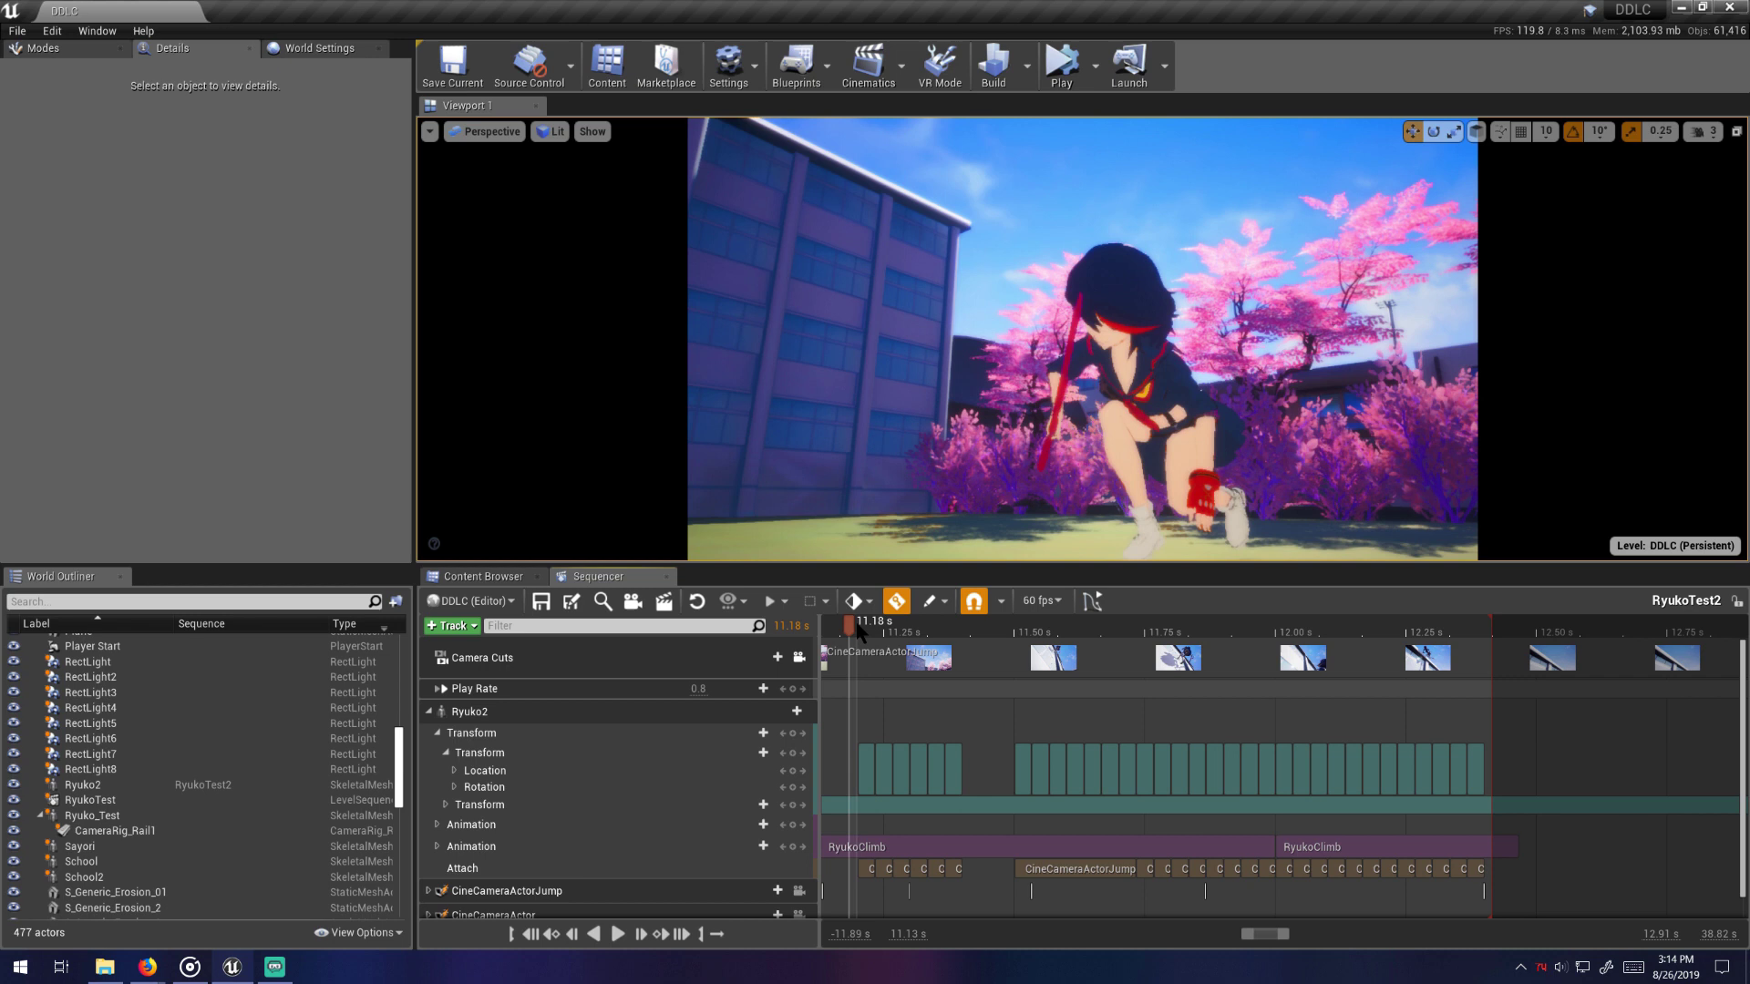
pyautogui.keyDown('ctrl'); pyautogui.scroll(5, 898, 847); pyautogui.keyUp('ctrl')
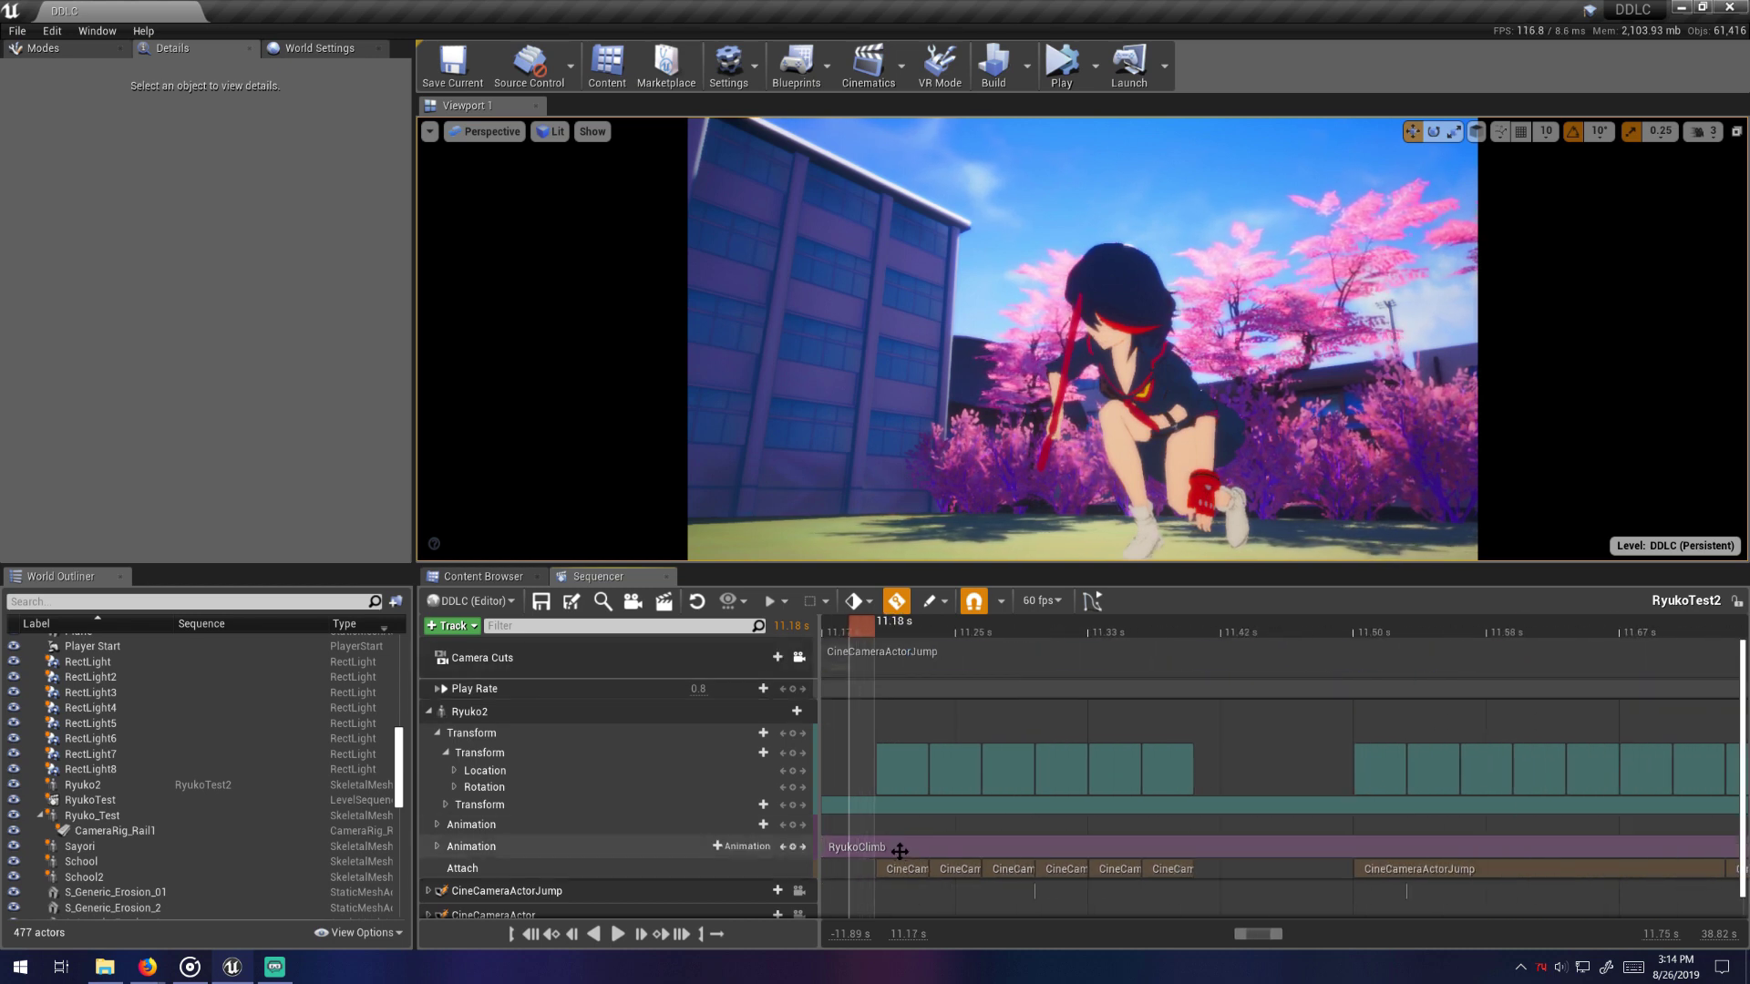
pyautogui.keyDown('ctrl'); pyautogui.scroll(2, 970, 844); pyautogui.keyUp('ctrl')
pyautogui.click(915, 633)
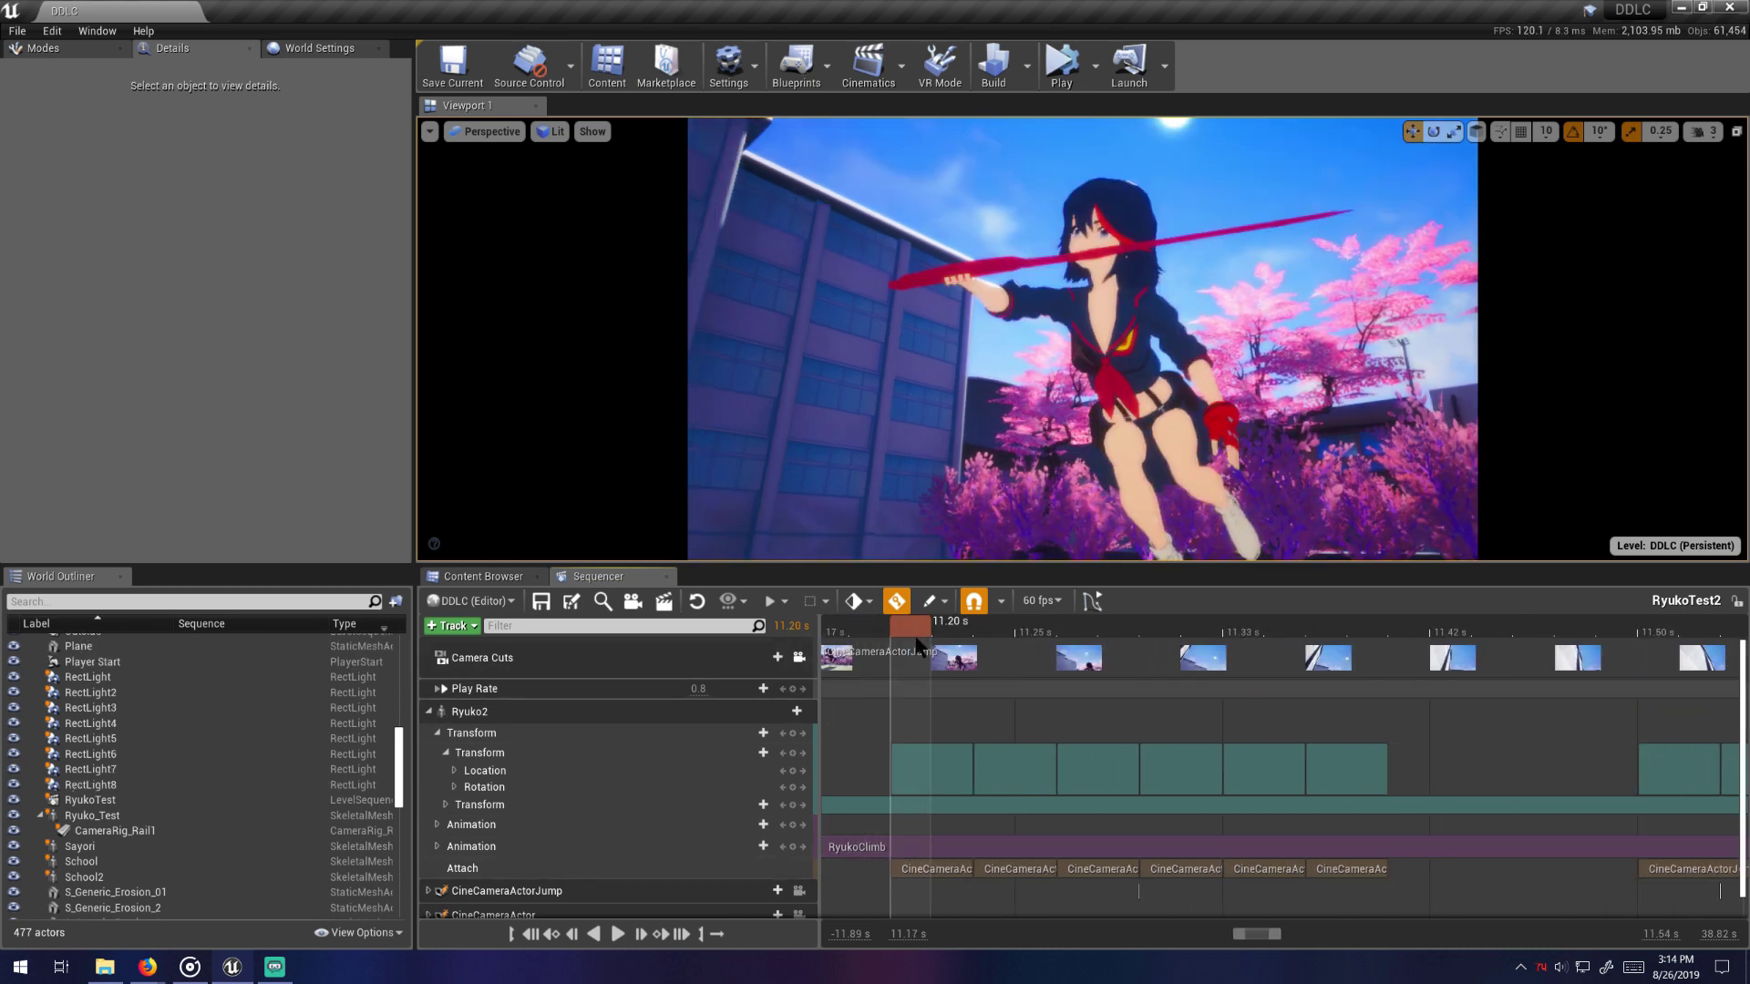
pyautogui.click(617, 934)
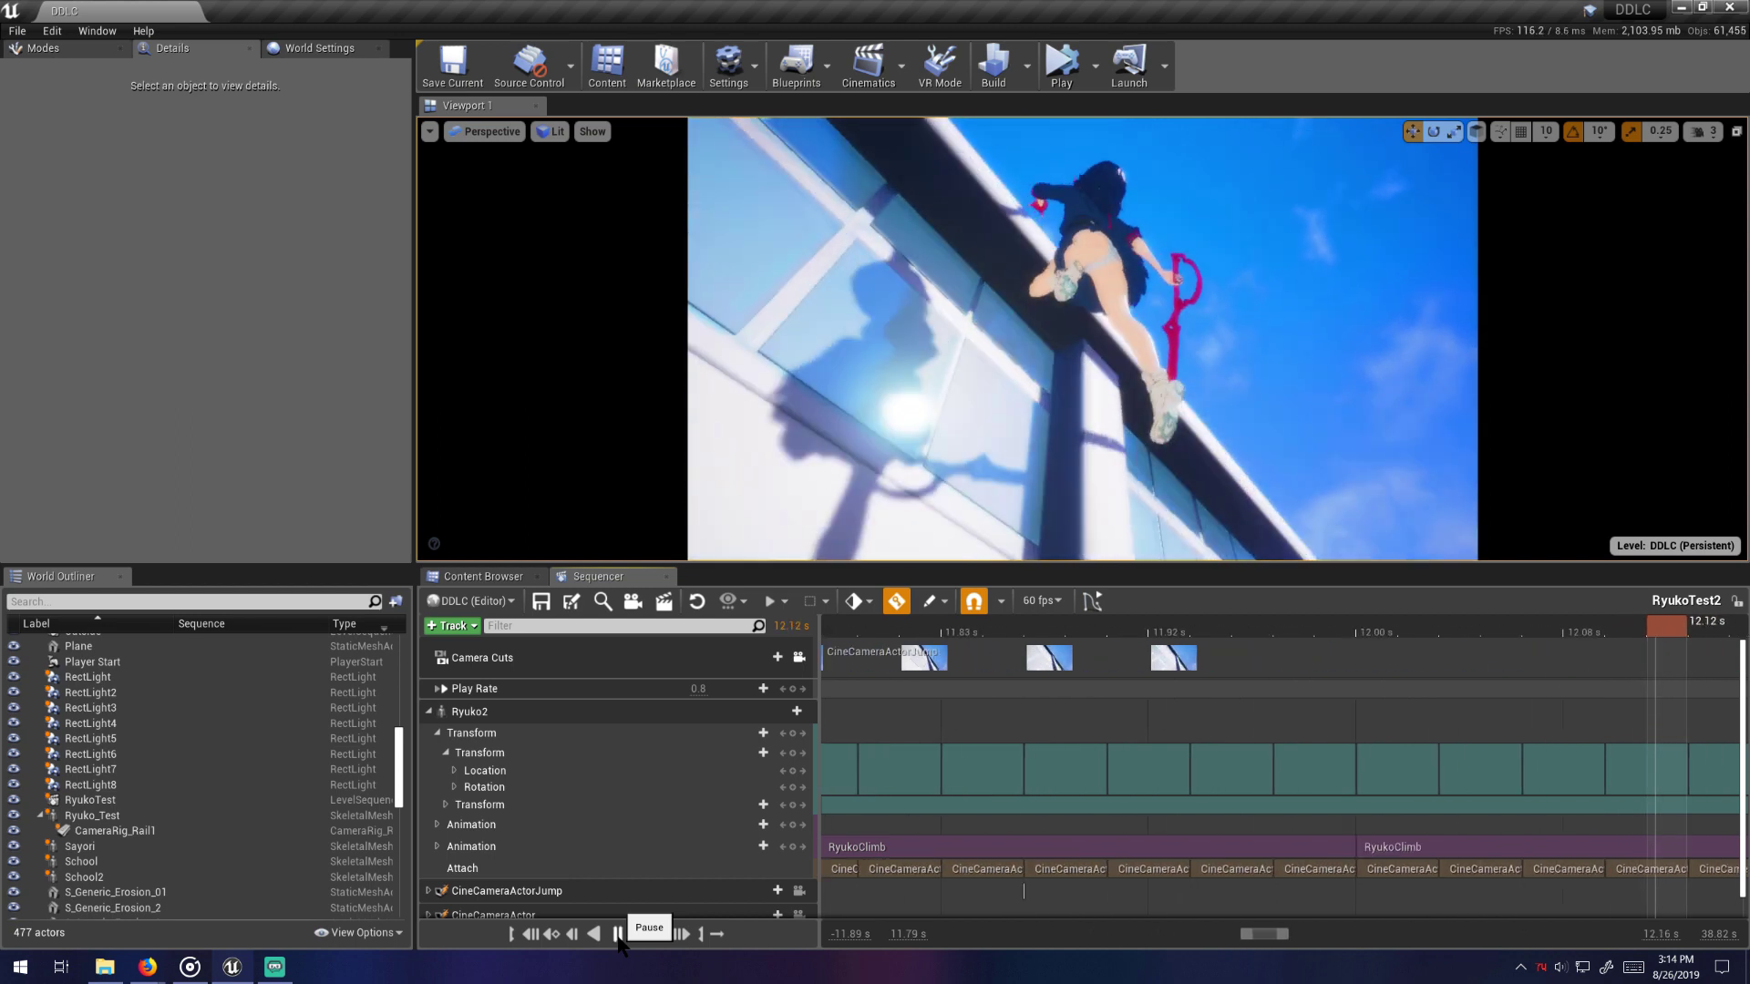
pyautogui.moveTo(1190, 734); pyautogui.dragTo(1101, 715, button='right')
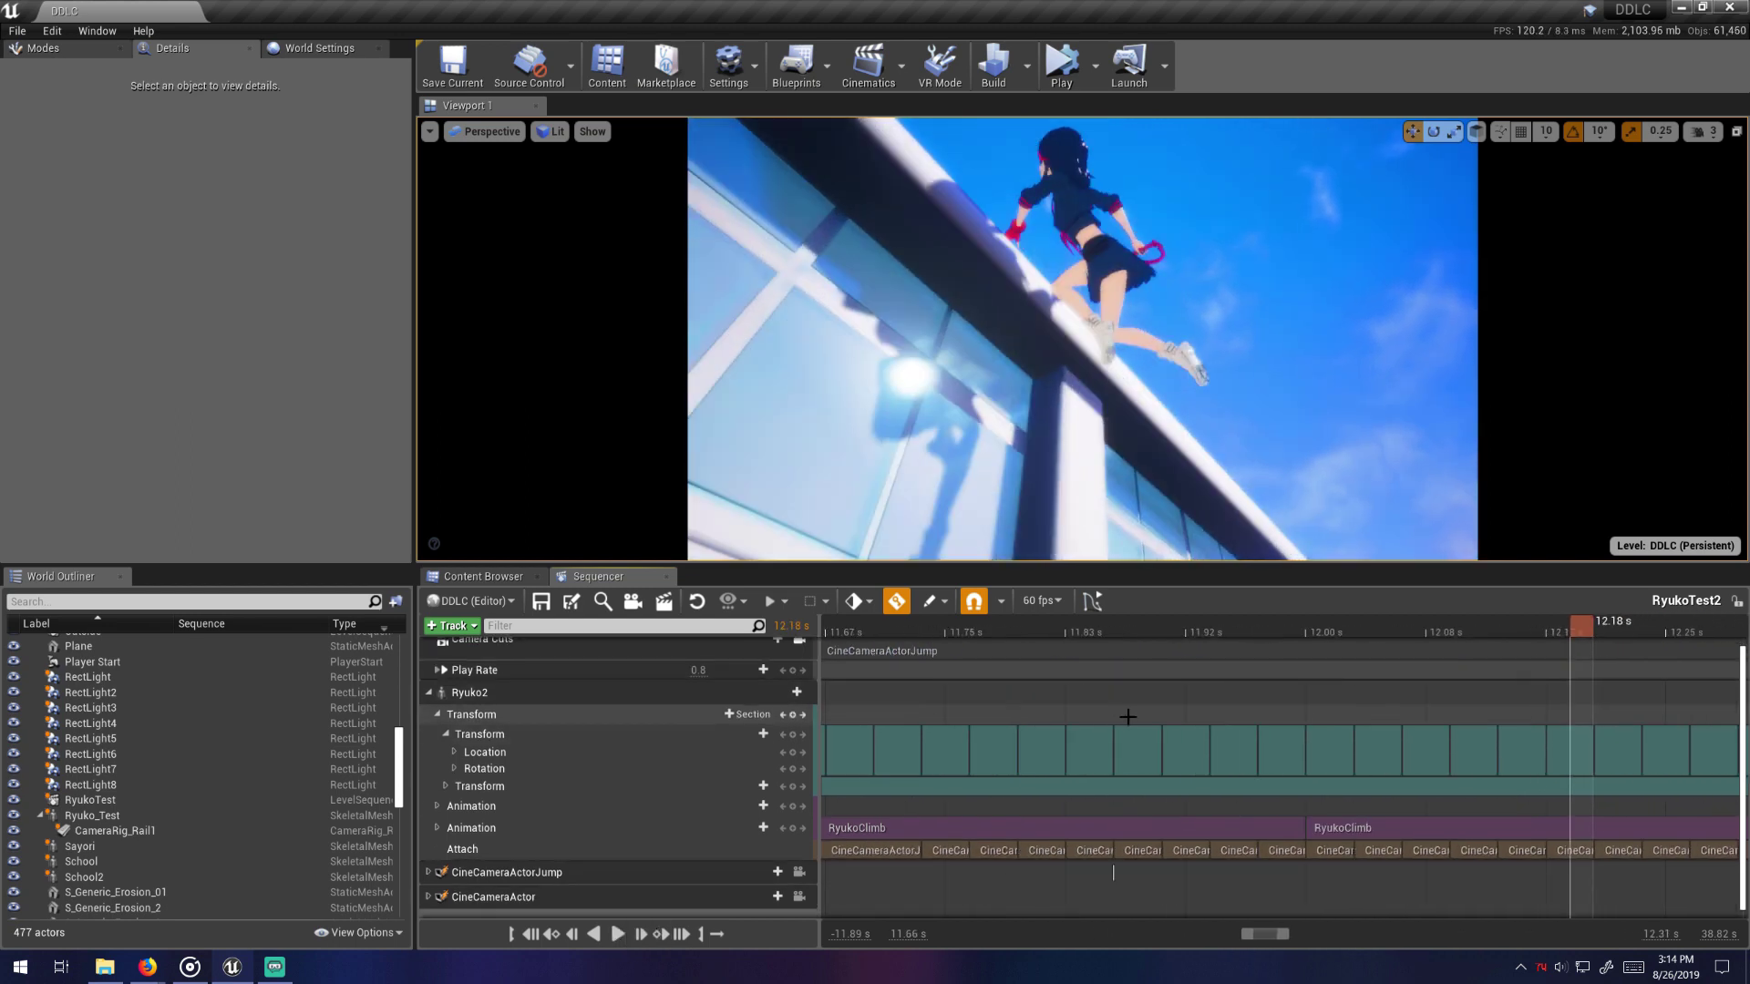
pyautogui.keyDown('ctrl'); pyautogui.scroll(-4, 1128, 717); pyautogui.keyUp('ctrl')
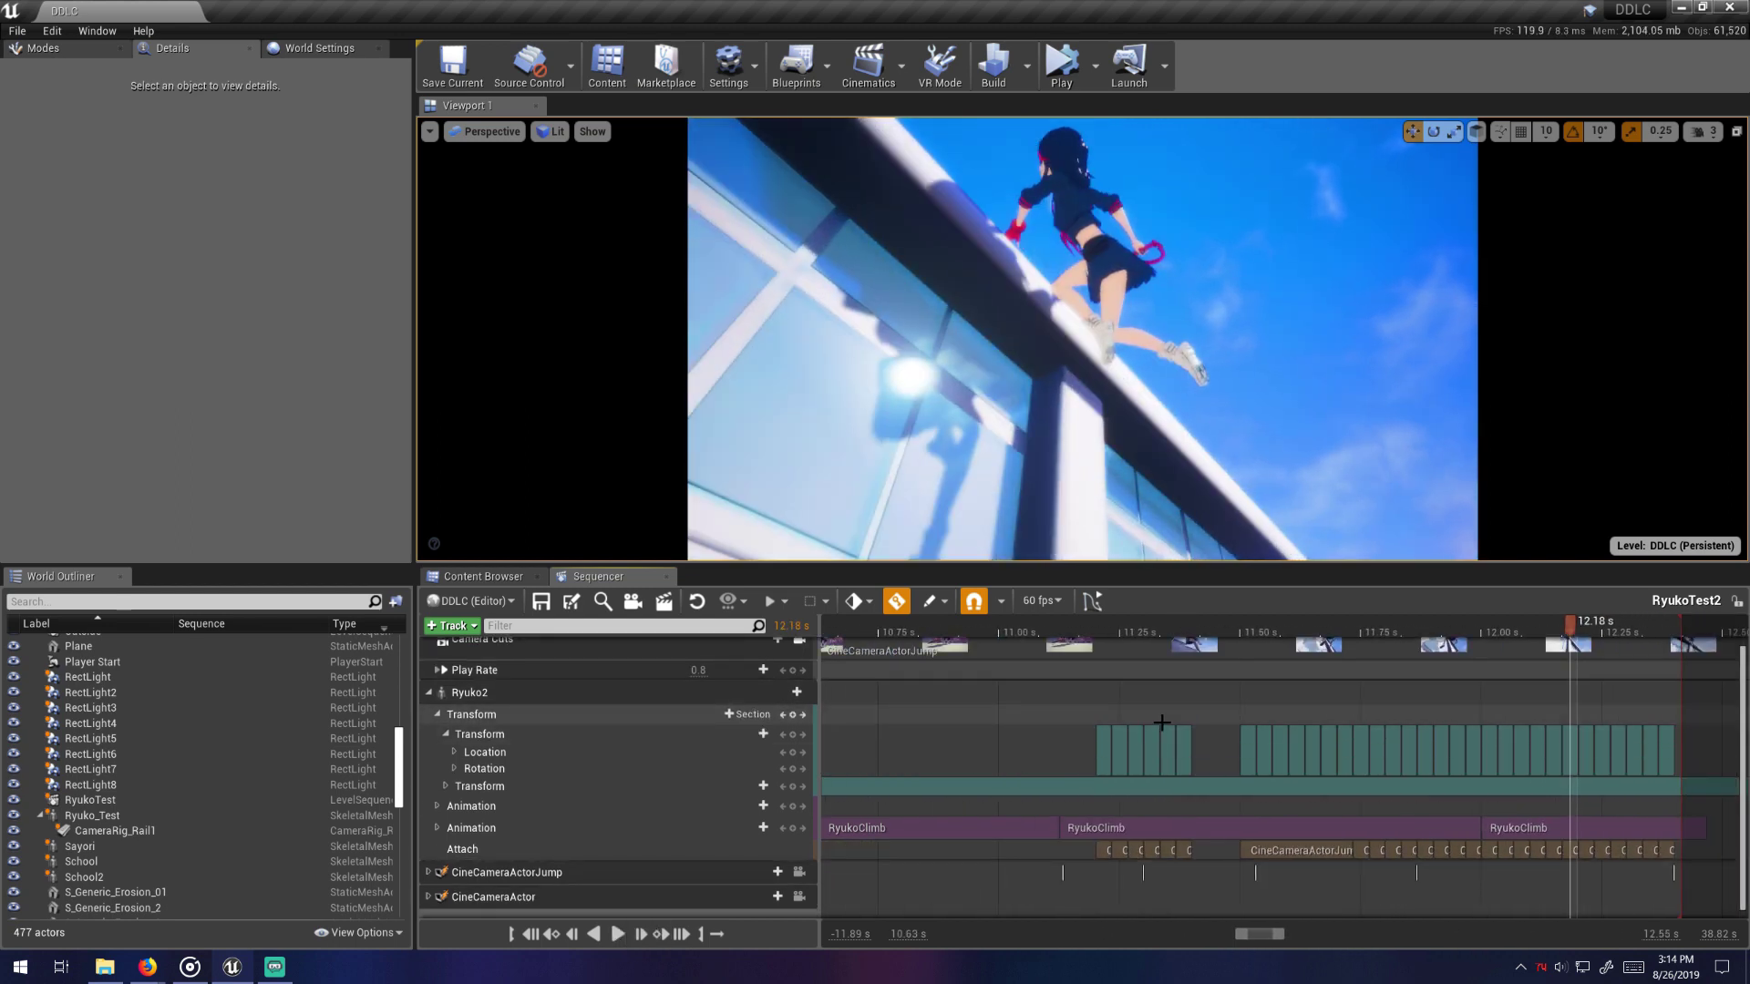
pyautogui.keyDown('ctrl'); pyautogui.scroll(3, 1161, 722); pyautogui.keyUp('ctrl')
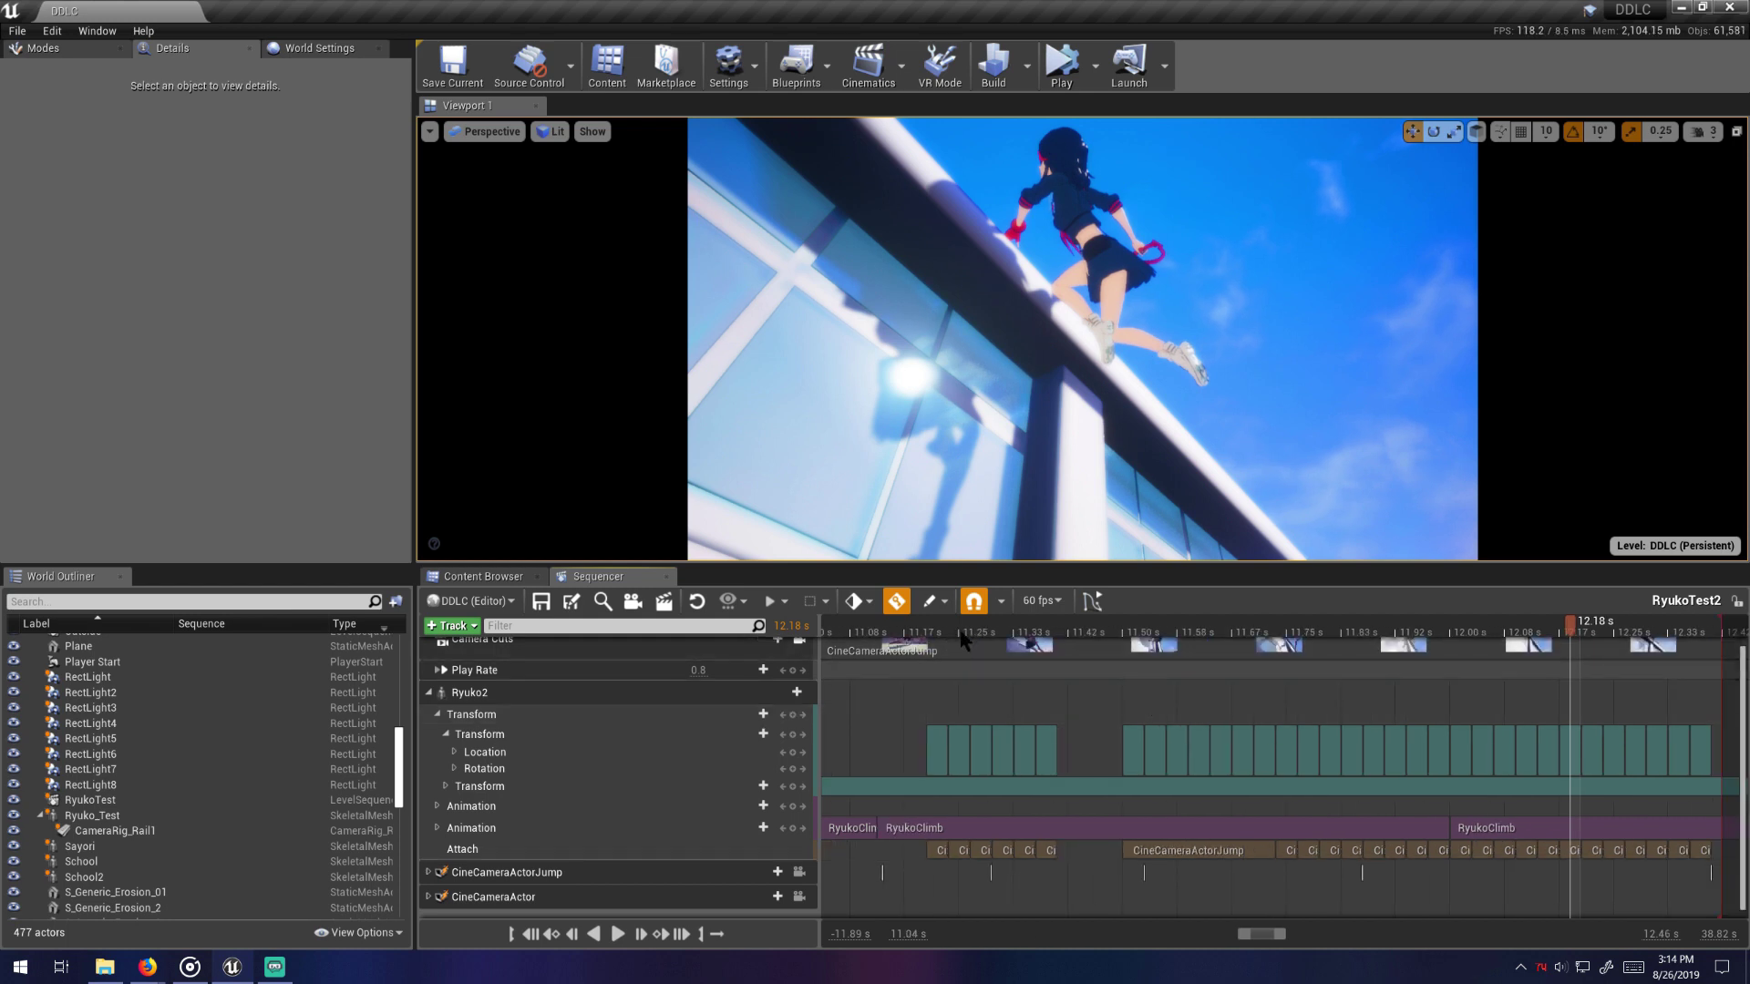
# - Attach Ryuko2 to CineCameraActorJump at 11.40 s and place the generated additive transform section in the same row as the existing ones
pyautogui.click(925, 629)
pyautogui.moveTo(934, 655); pyautogui.dragTo(1041, 648)
pyautogui.keyDown('ctrl'); pyautogui.scroll(5, 957, 642); pyautogui.keyUp('ctrl')
pyautogui.click(784, 685)
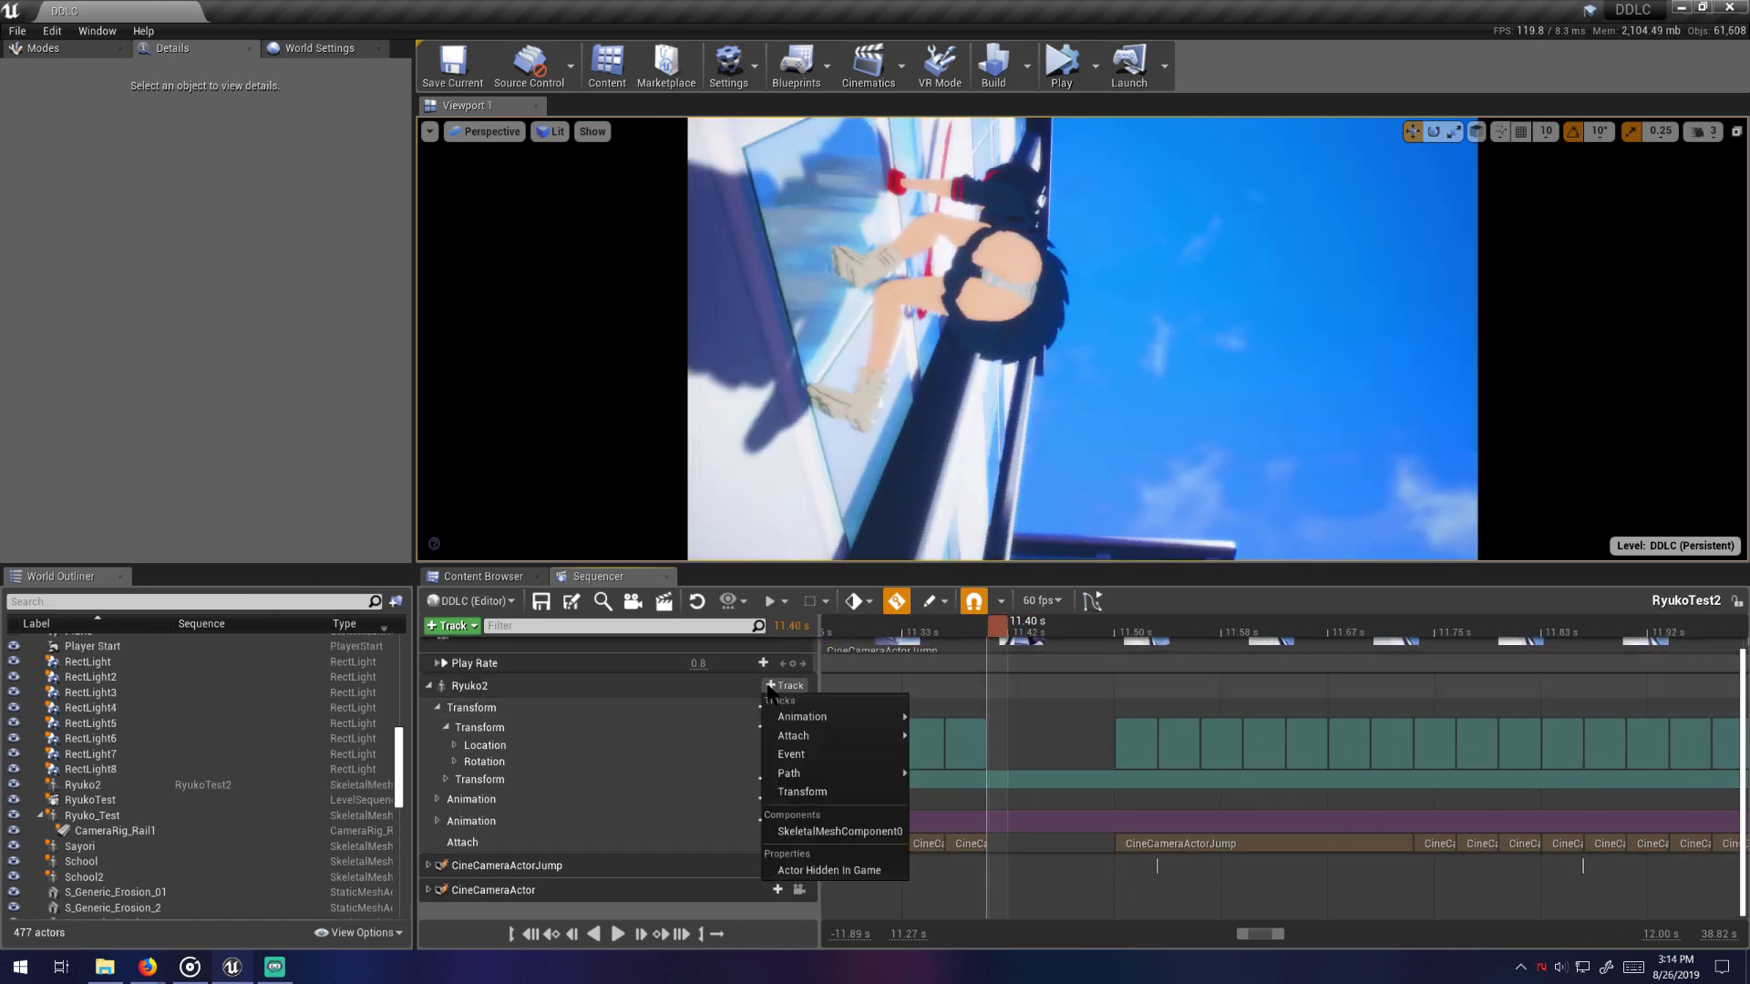
pyautogui.moveTo(857, 738)
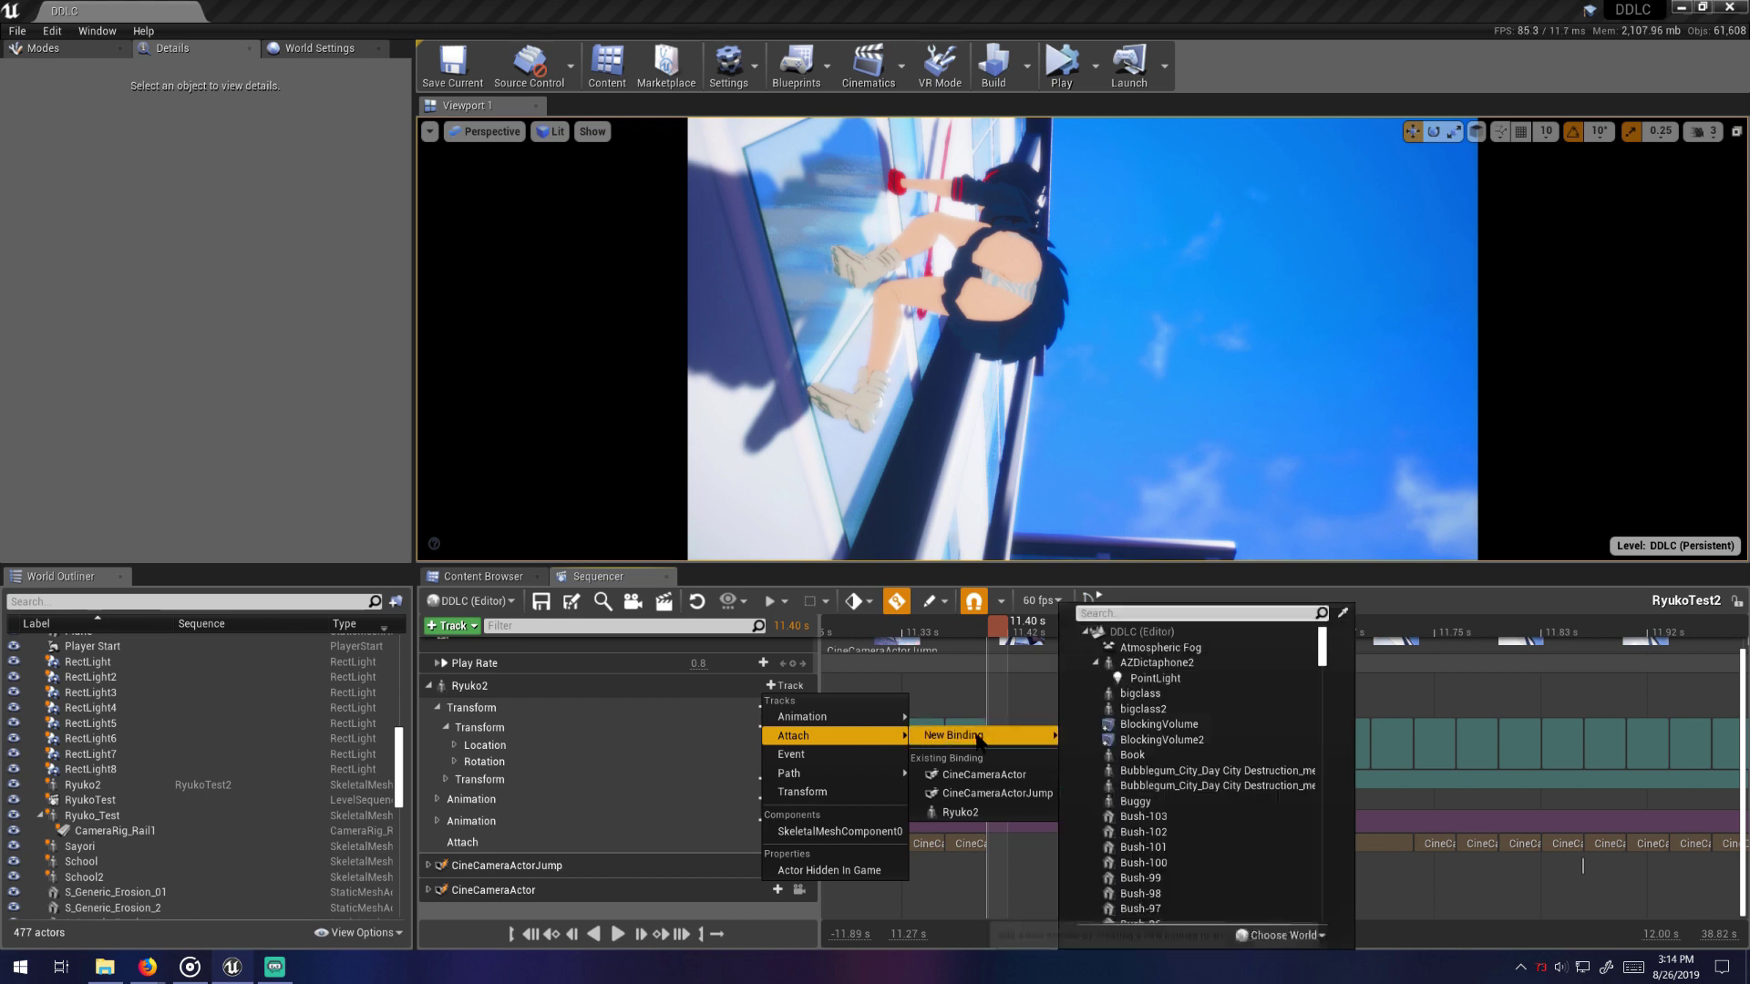
pyautogui.click(1009, 785)
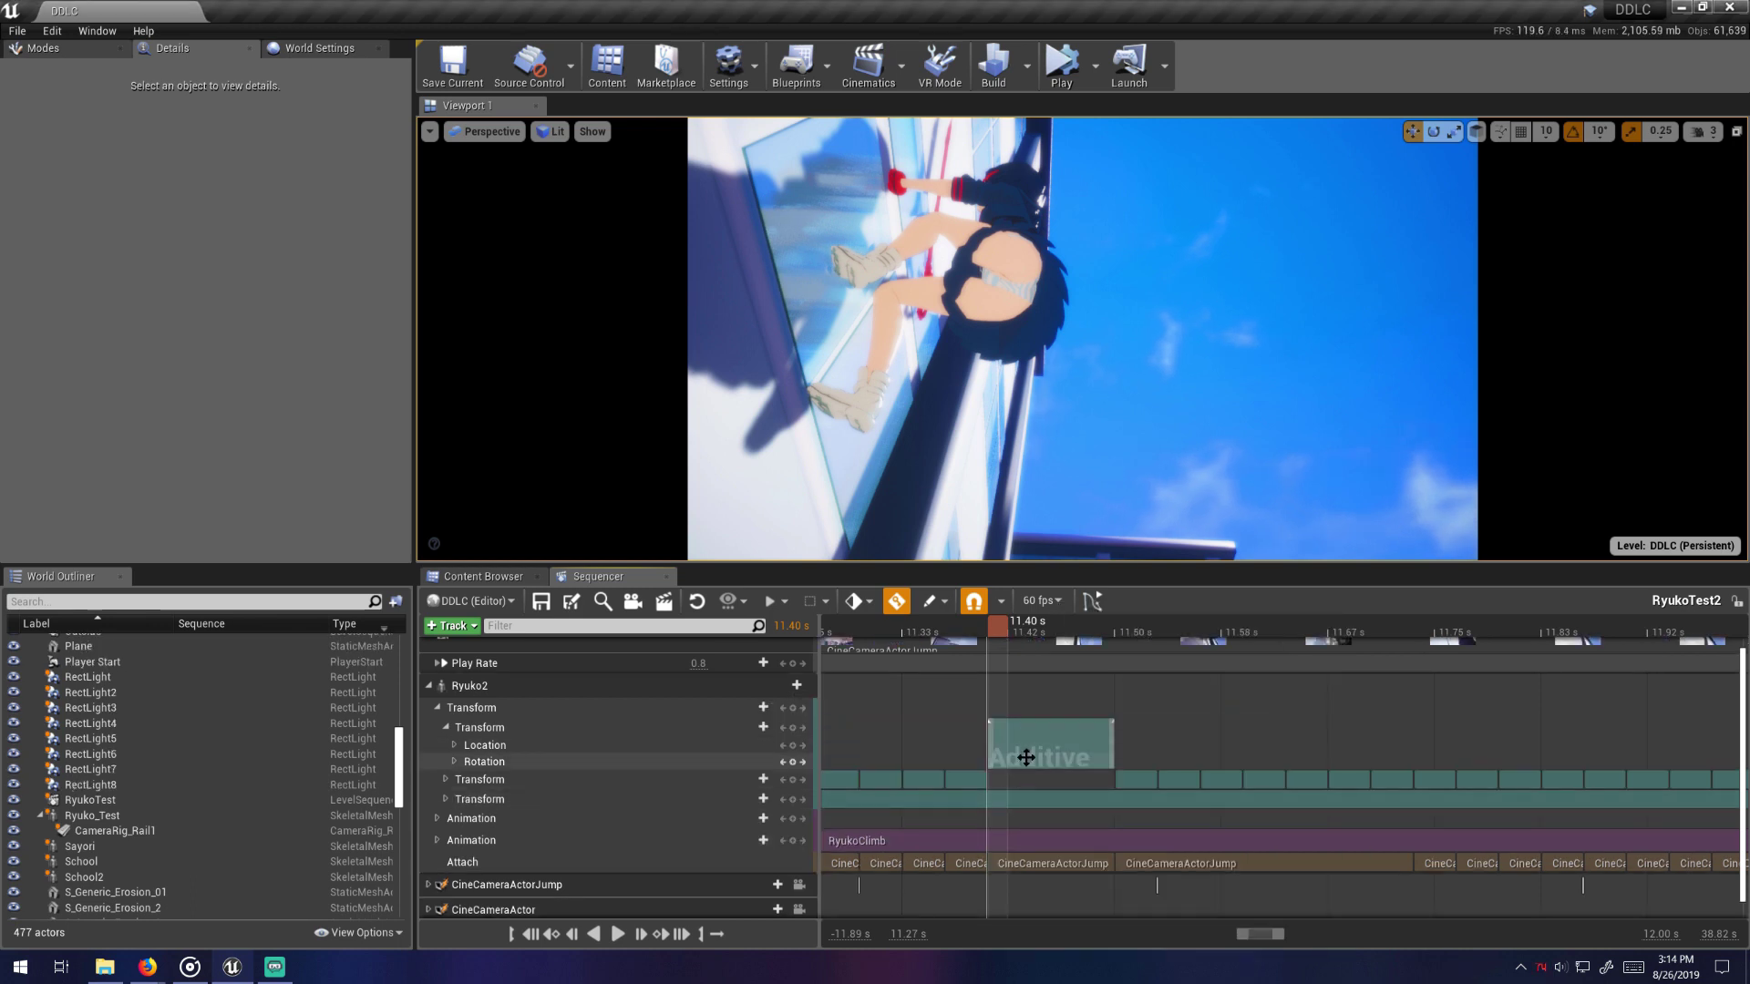
pyautogui.moveTo(1027, 758); pyautogui.dragTo(1026, 771)
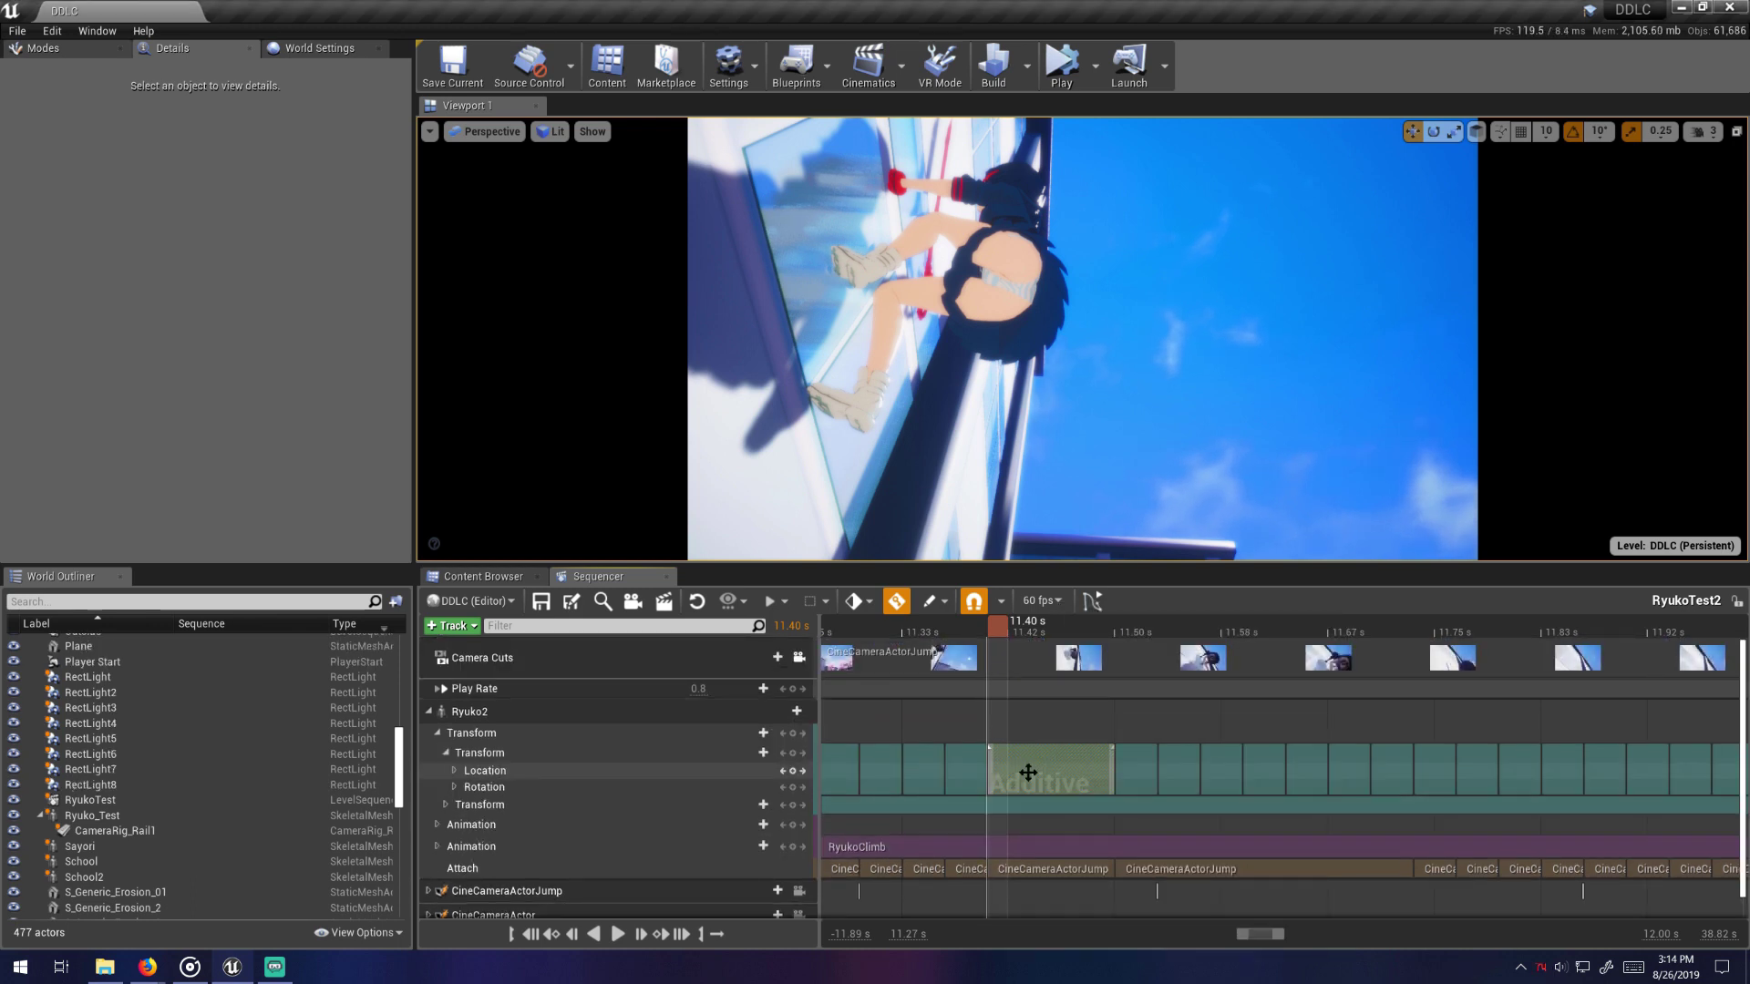
# - Shorten the new transform and attach sections at 11.40 s so that both end at 11.43 s
pyautogui.moveTo(997, 628); pyautogui.dragTo(1000, 691)
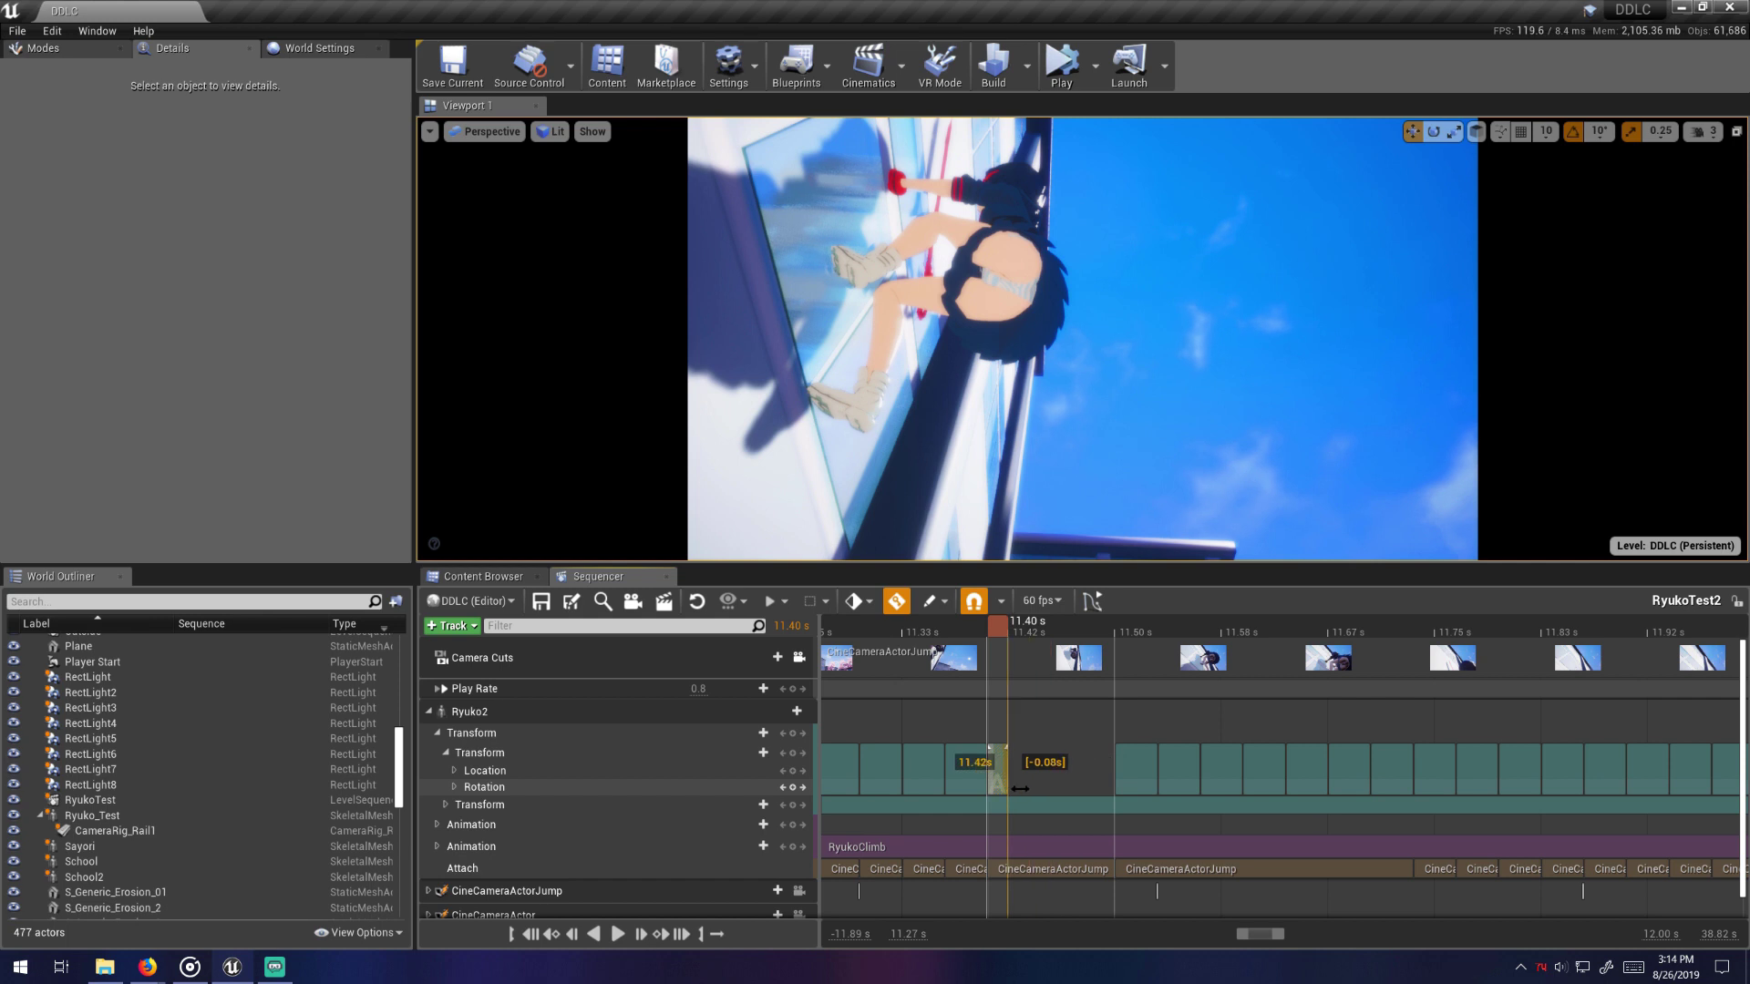
pyautogui.moveTo(1027, 785); pyautogui.dragTo(1029, 785)
pyautogui.moveTo(1109, 867); pyautogui.dragTo(1031, 877)
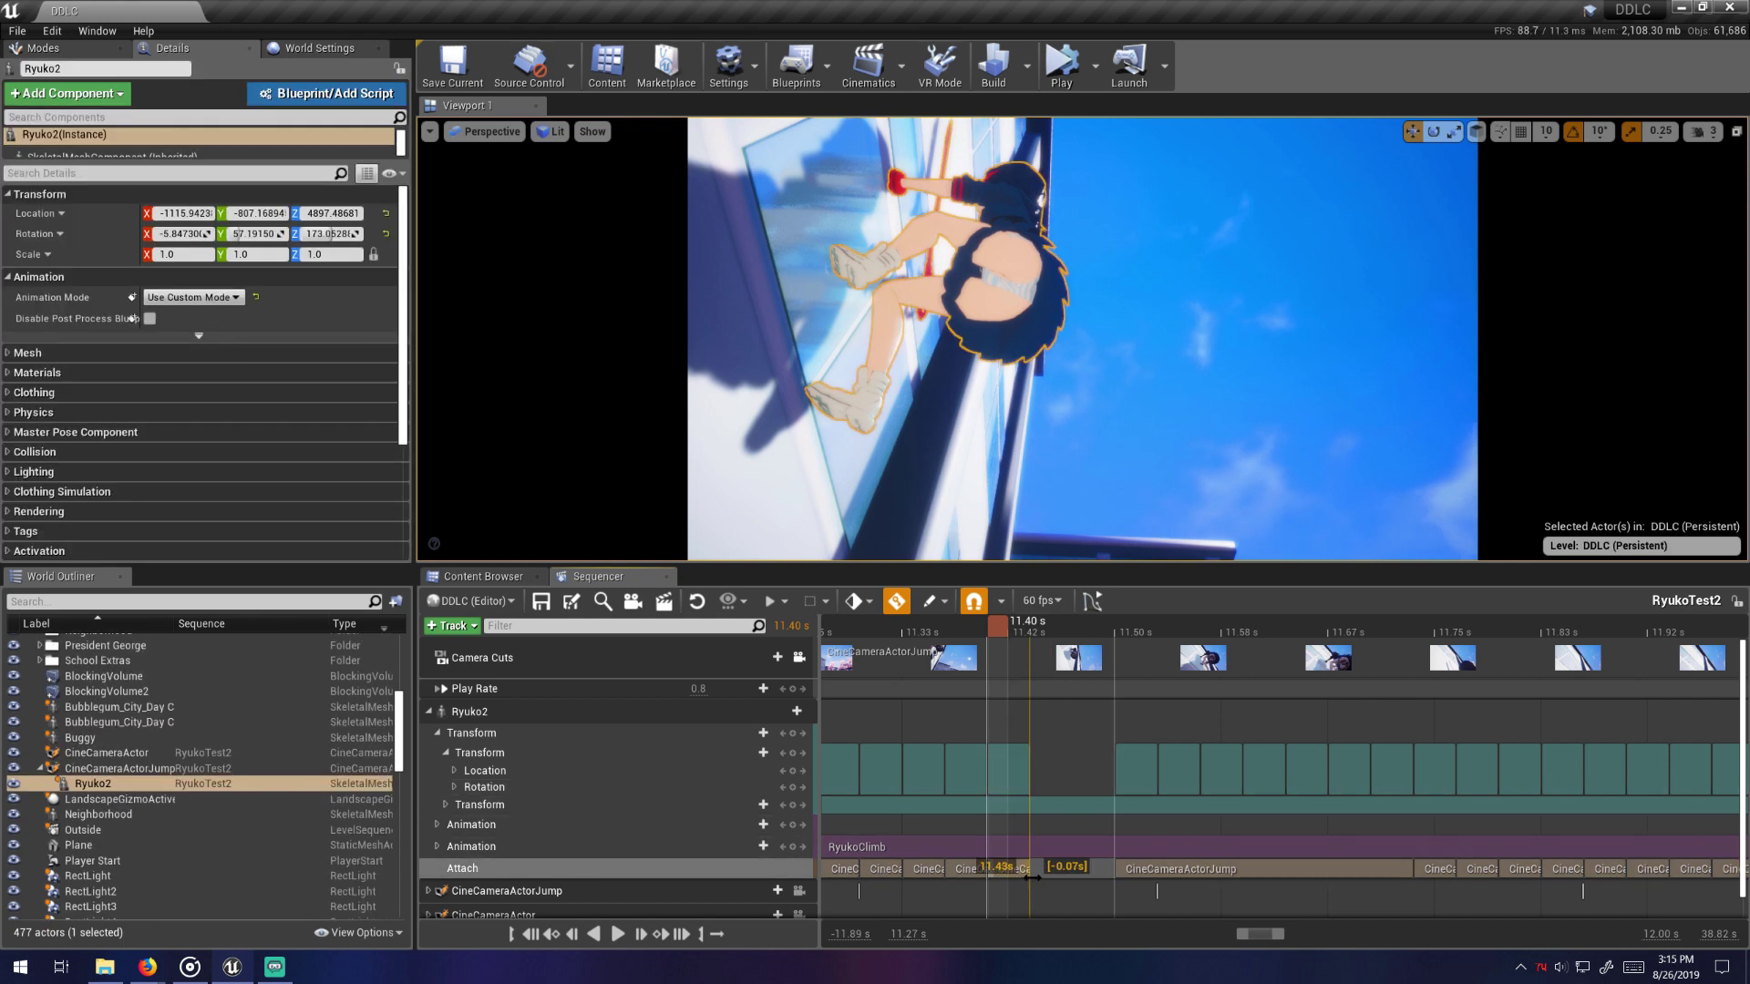
pyautogui.click(1037, 752)
# - Duplicate the two-frame transform and attach sections to start at 11.43 s, and check the pose at 11.45 s
pyautogui.click(1015, 626)
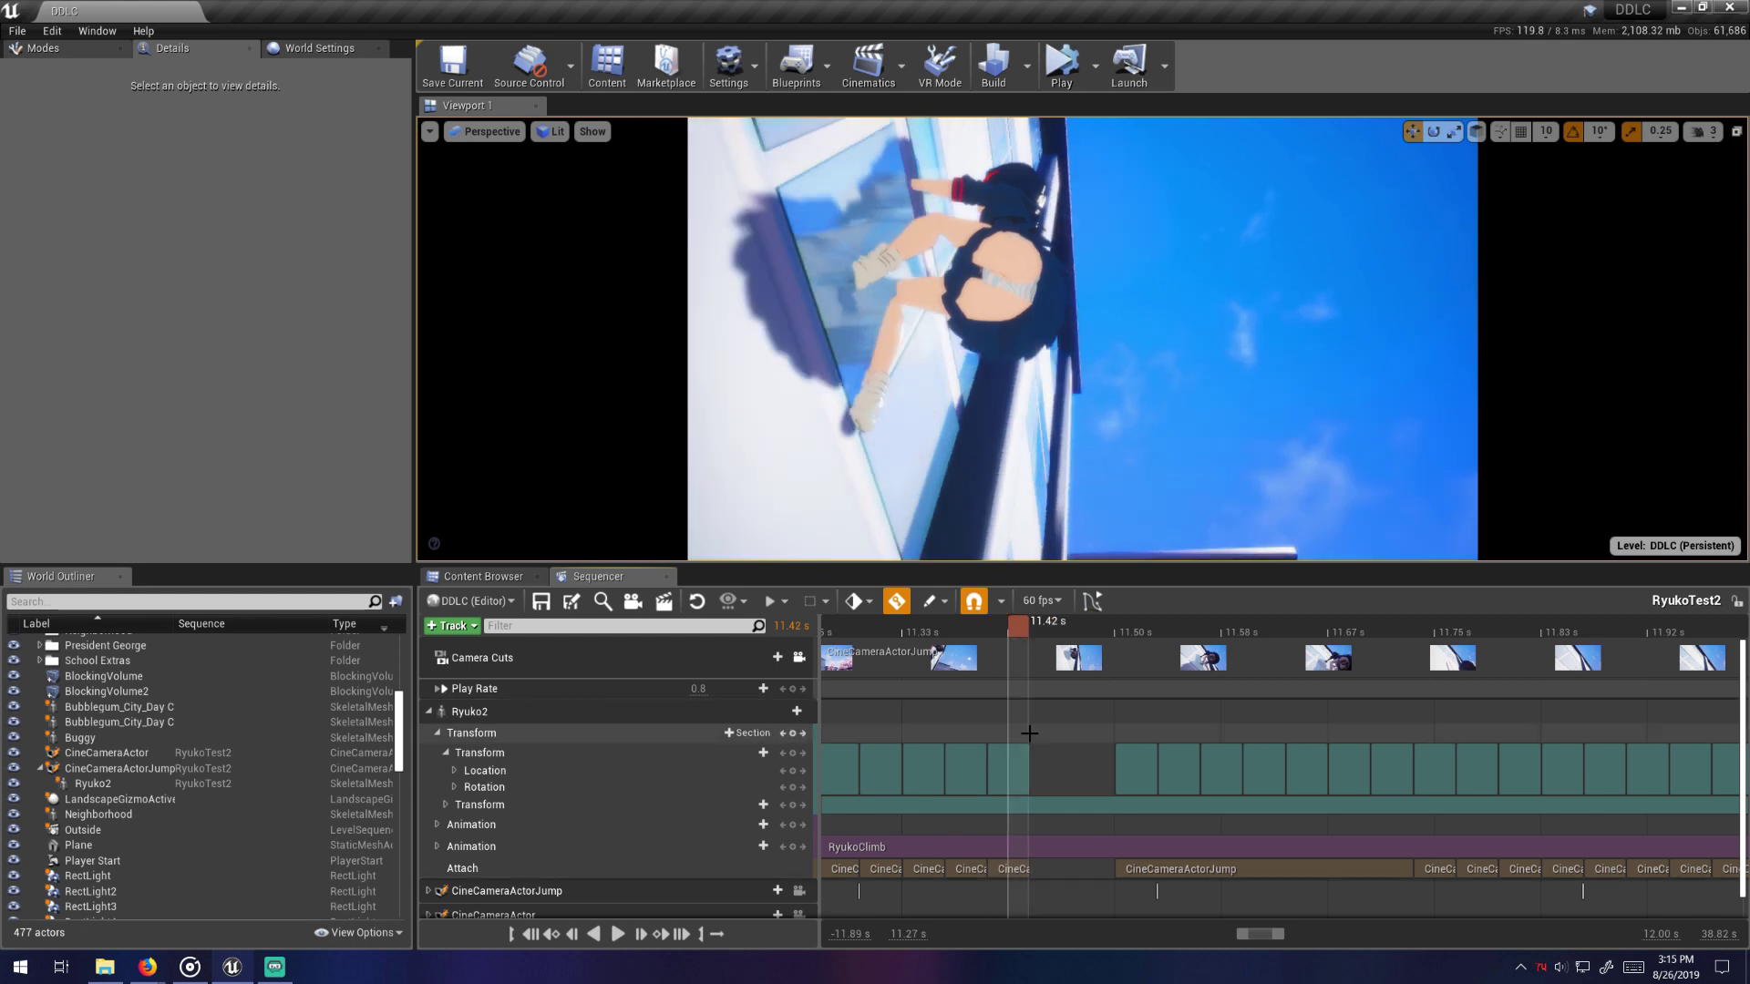
pyautogui.click(1020, 772)
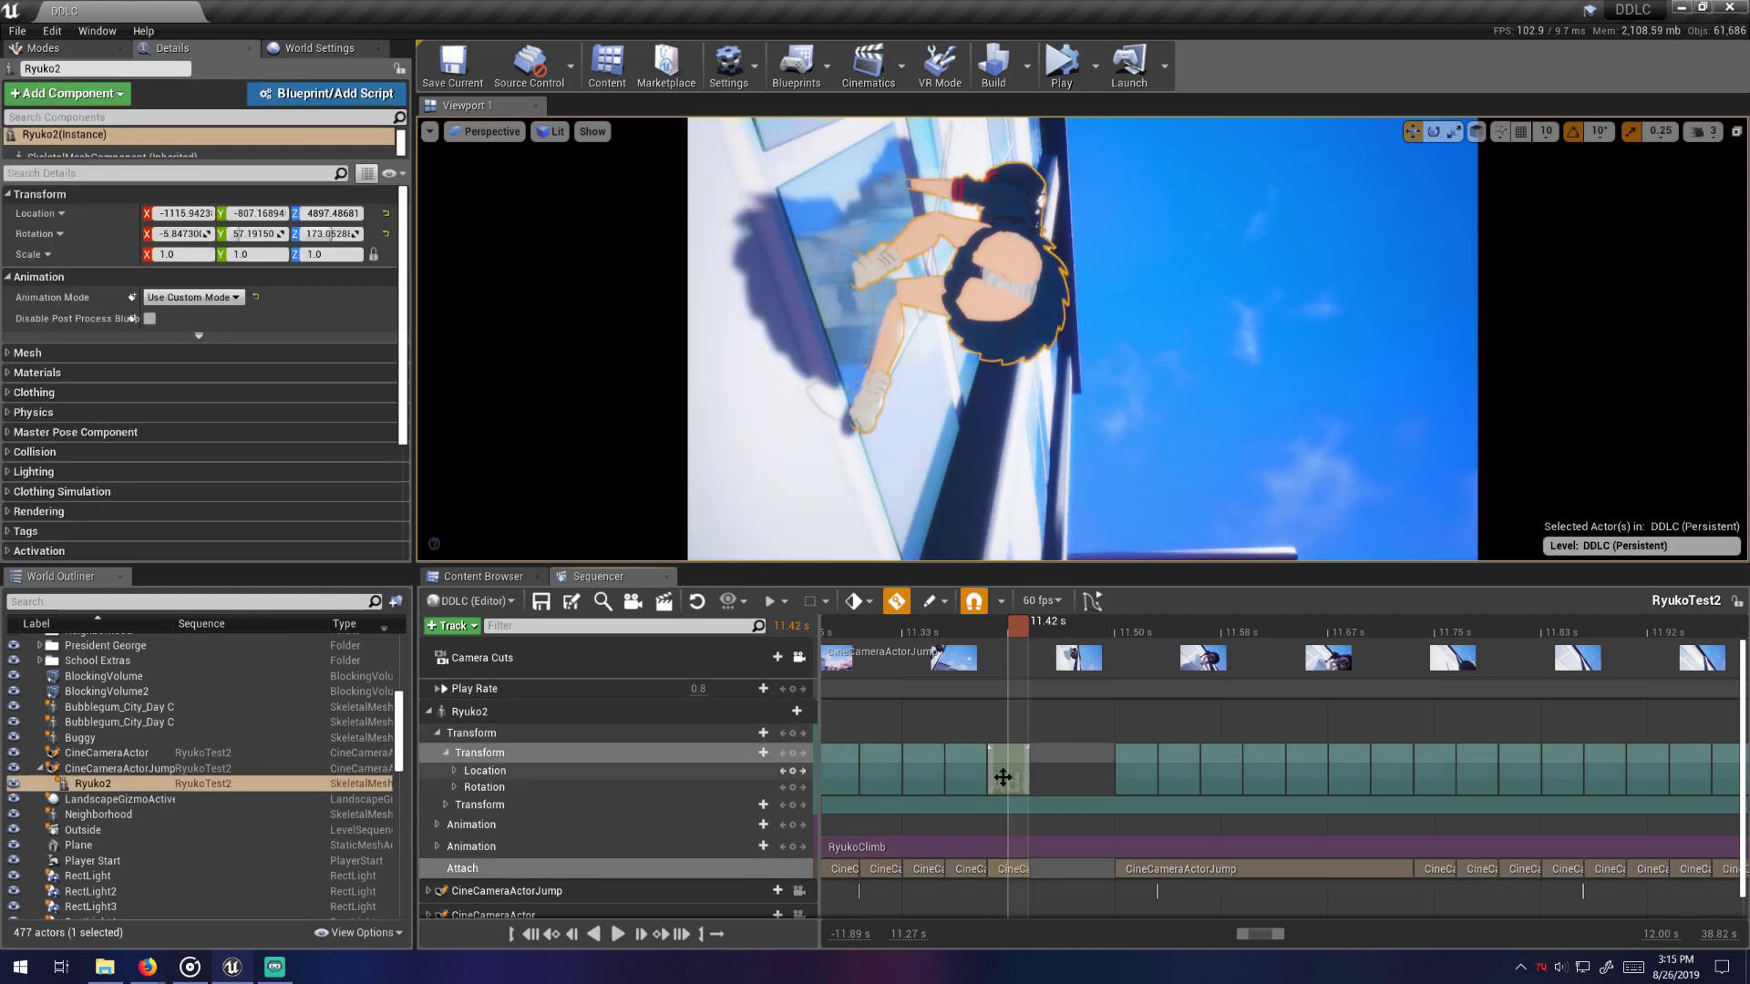
pyautogui.moveTo(1002, 777); pyautogui.dragTo(1048, 775)
pyautogui.click(1042, 716)
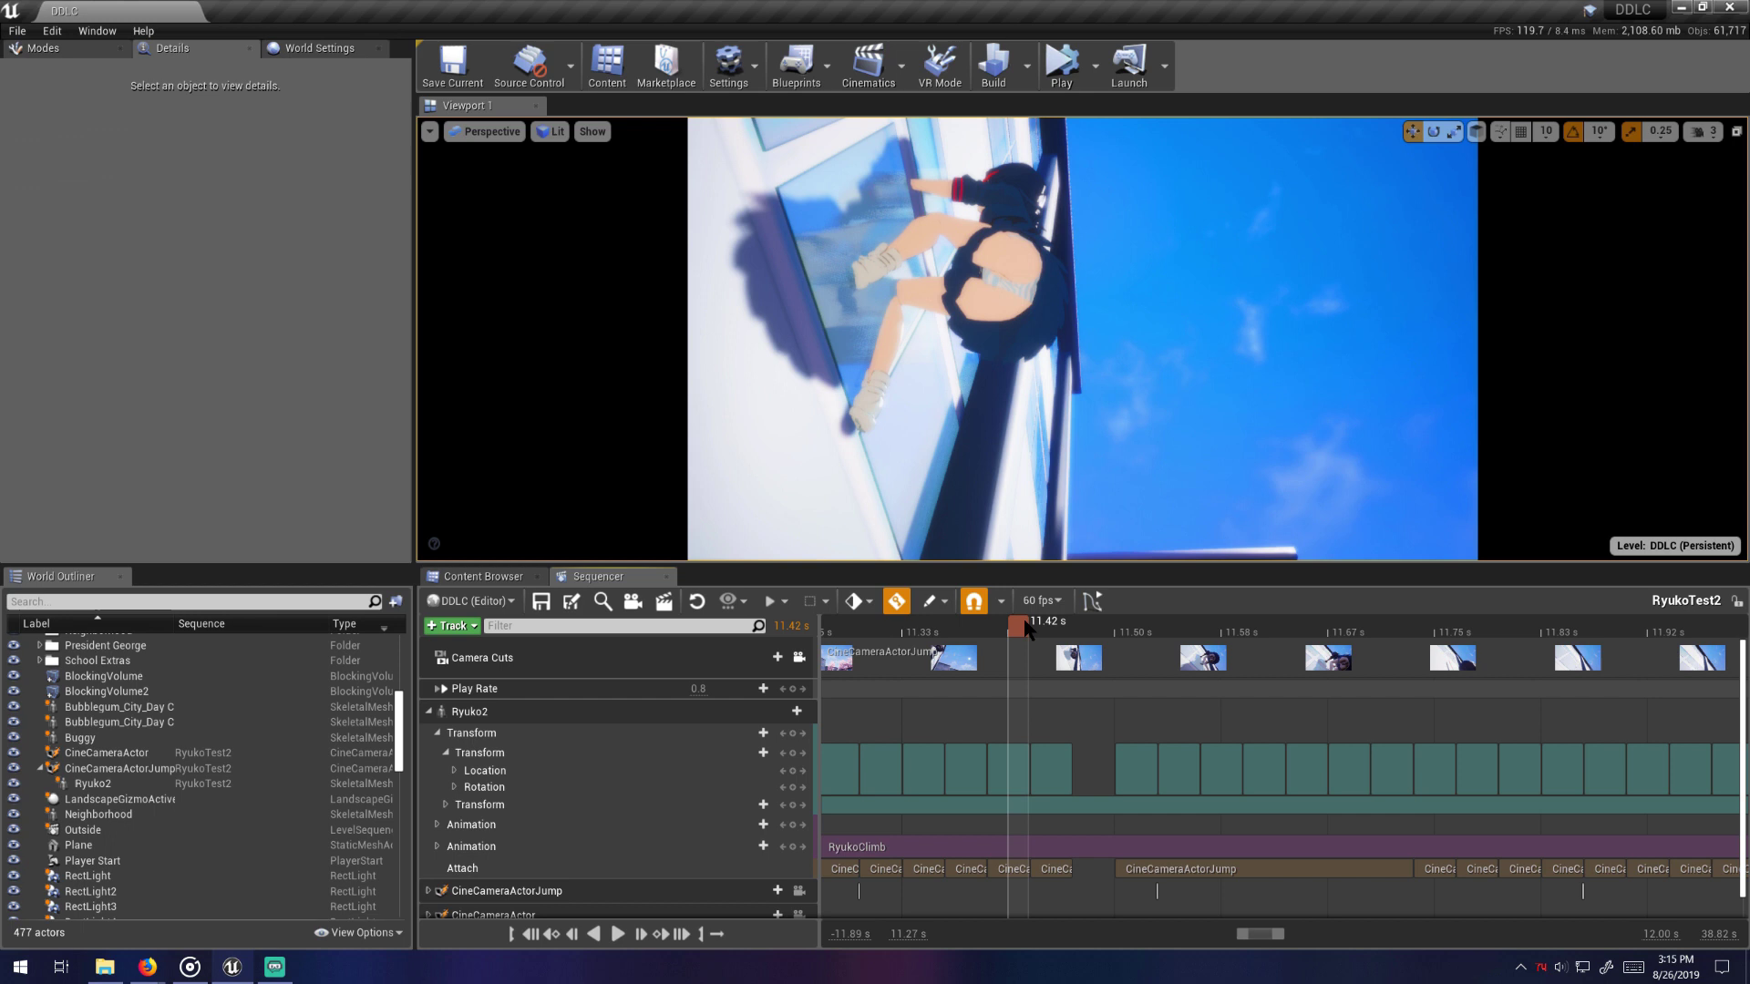
pyautogui.moveTo(1025, 627); pyautogui.dragTo(1060, 625)
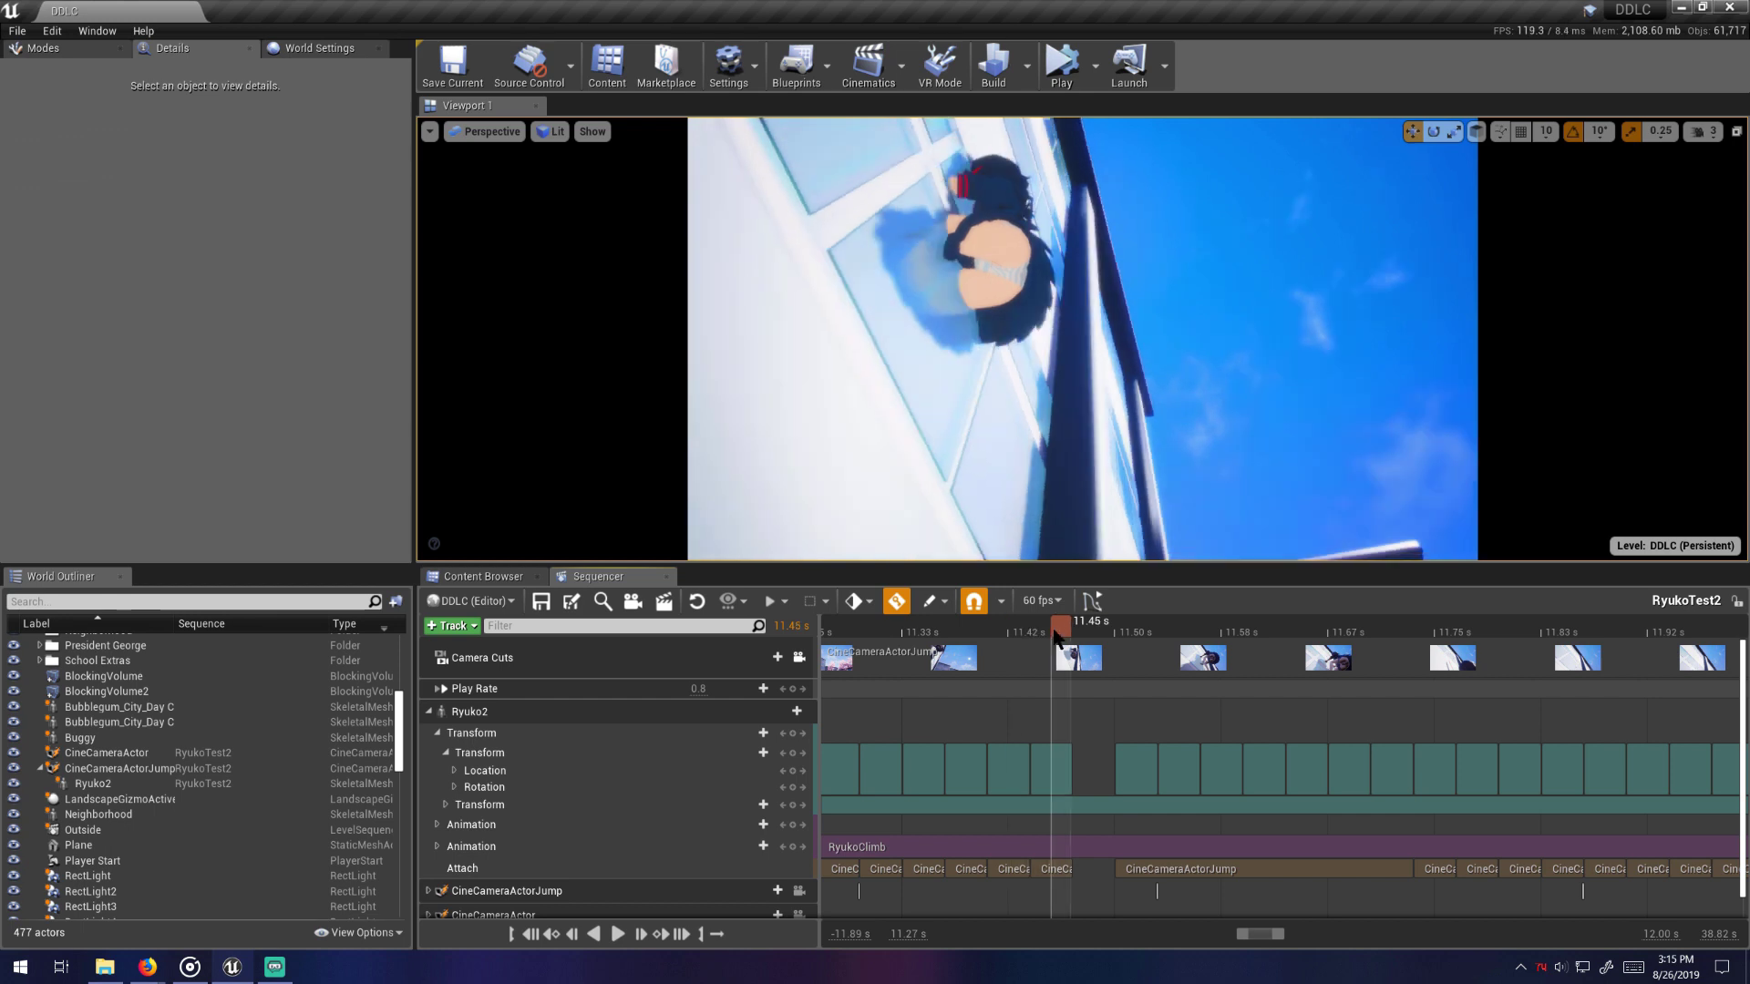
# - Duplicate the transform and attach sections again into the remaining gap before 11.50 s, and check the pose at 11.48 s
pyautogui.click(1054, 849)
pyautogui.moveTo(1045, 772); pyautogui.dragTo(1089, 776)
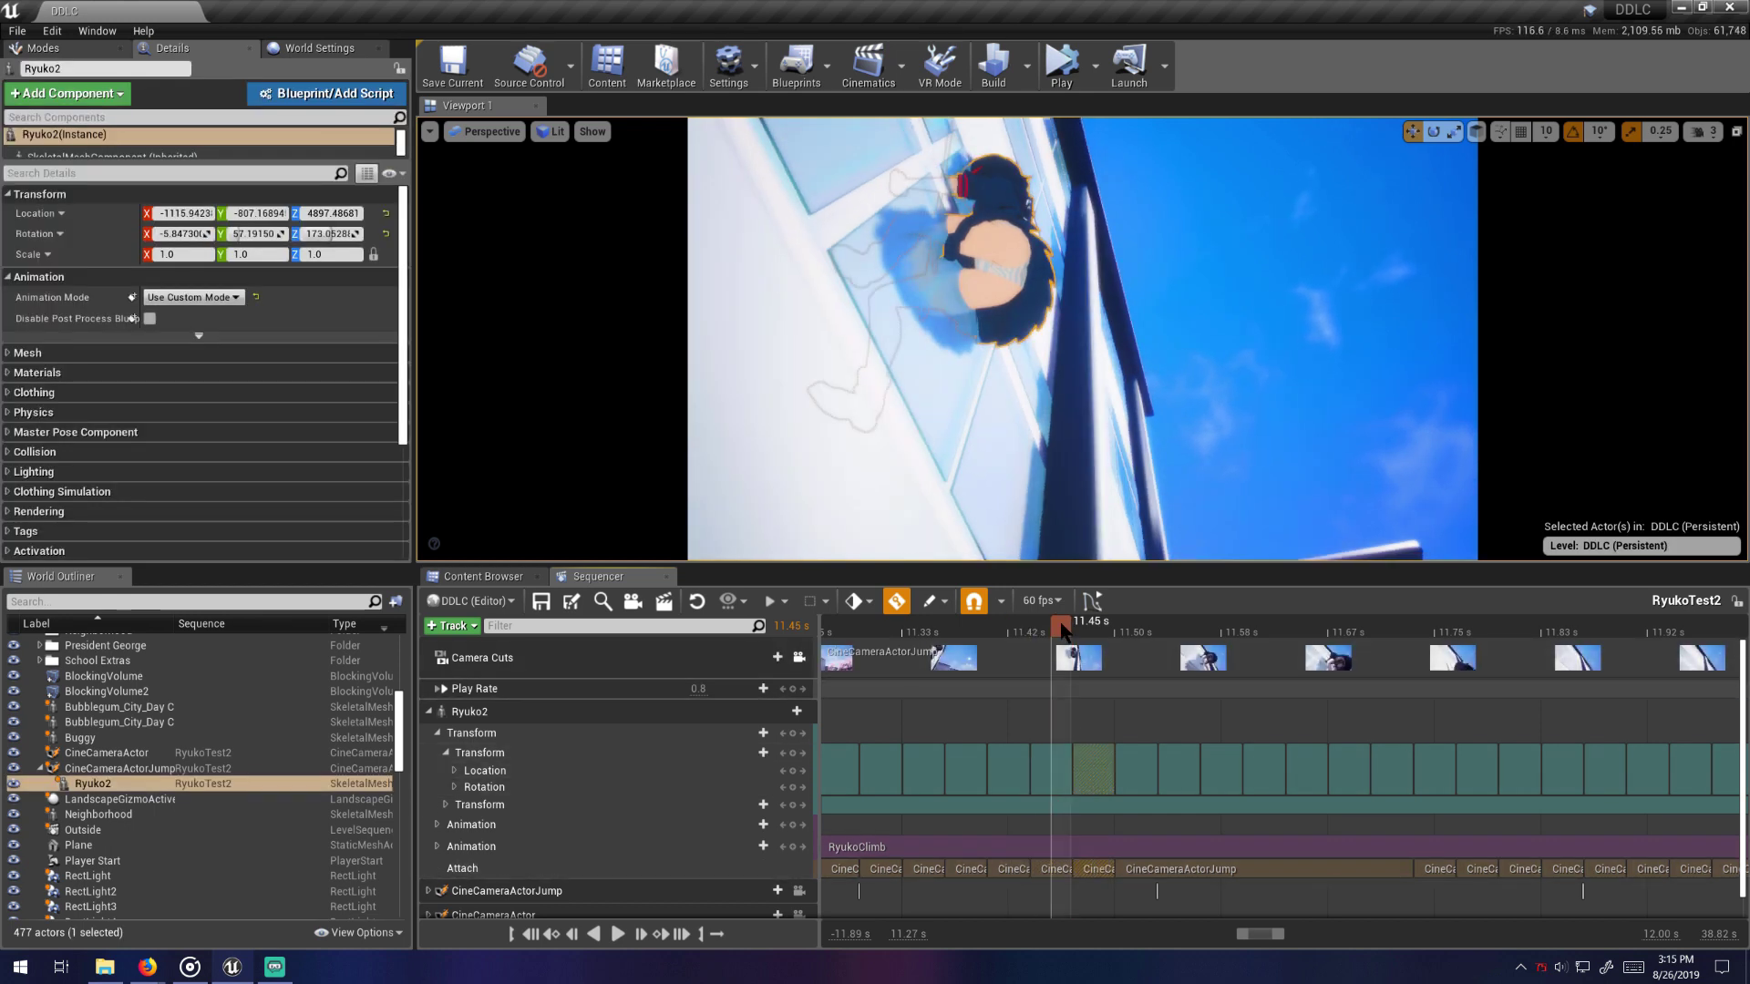
pyautogui.moveTo(1067, 629); pyautogui.dragTo(1100, 627)
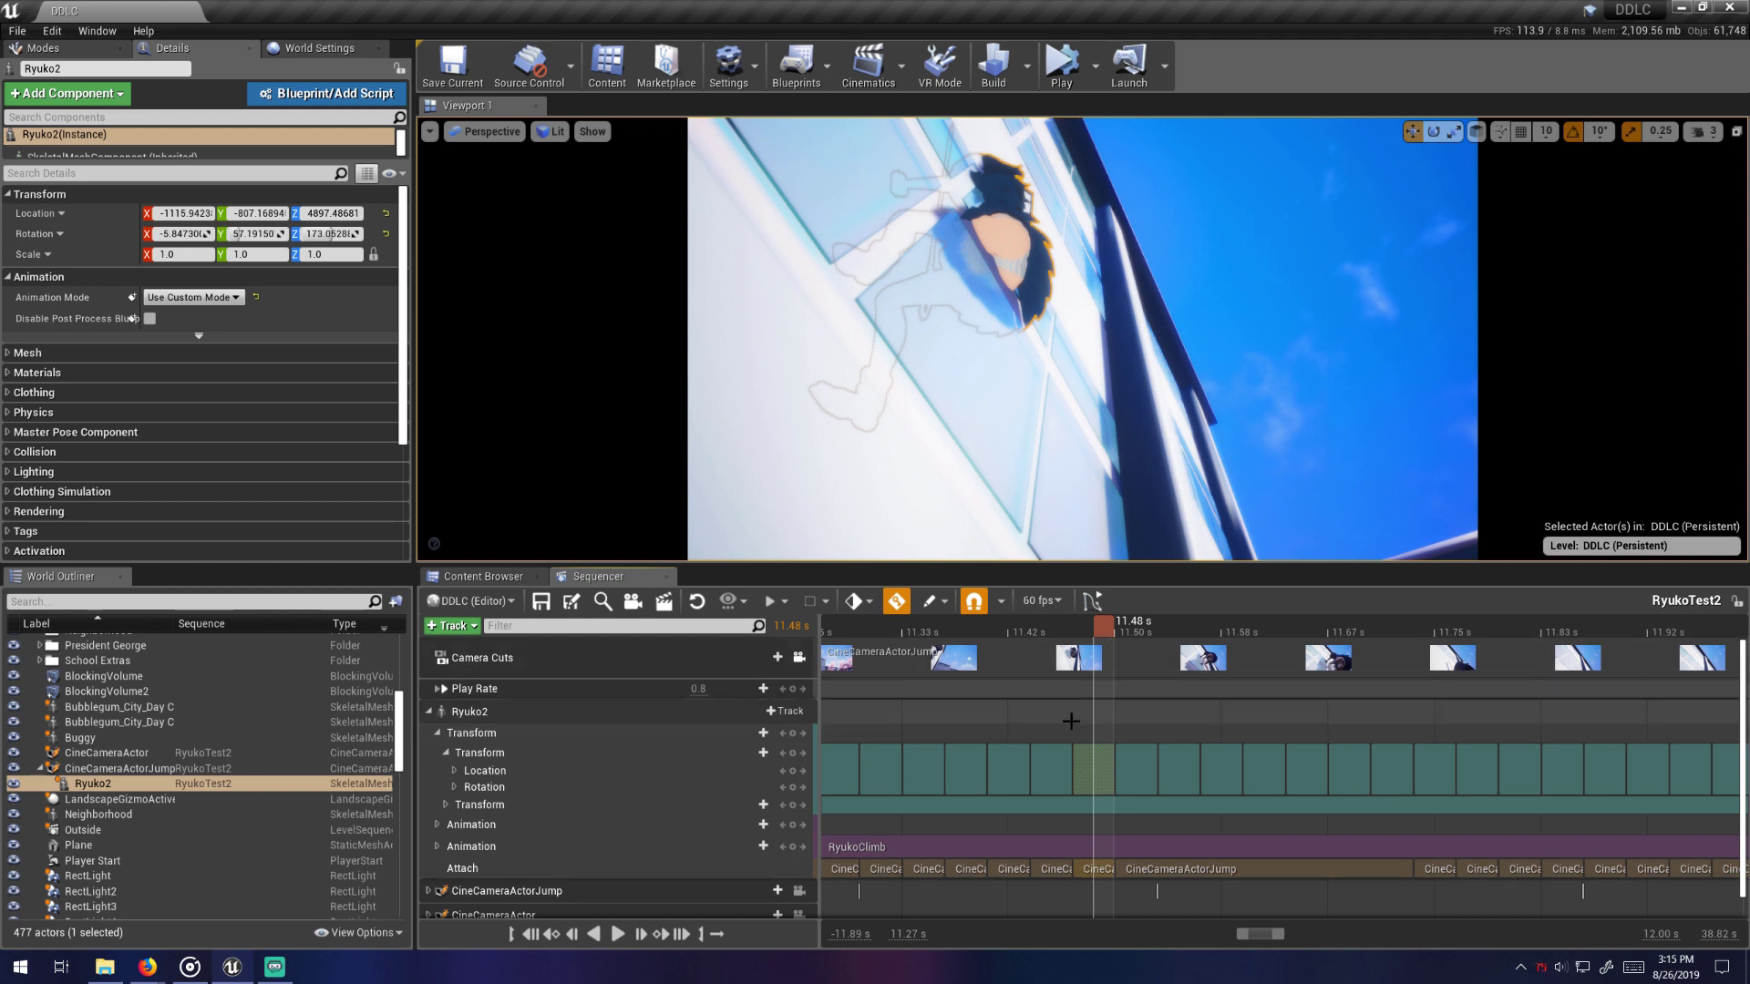
# - Delete the duplicated transform and attach sections between 11.43 s and 11.50 s
pyautogui.moveTo(1043, 736); pyautogui.dragTo(1086, 773)
pyautogui.press('Delete')
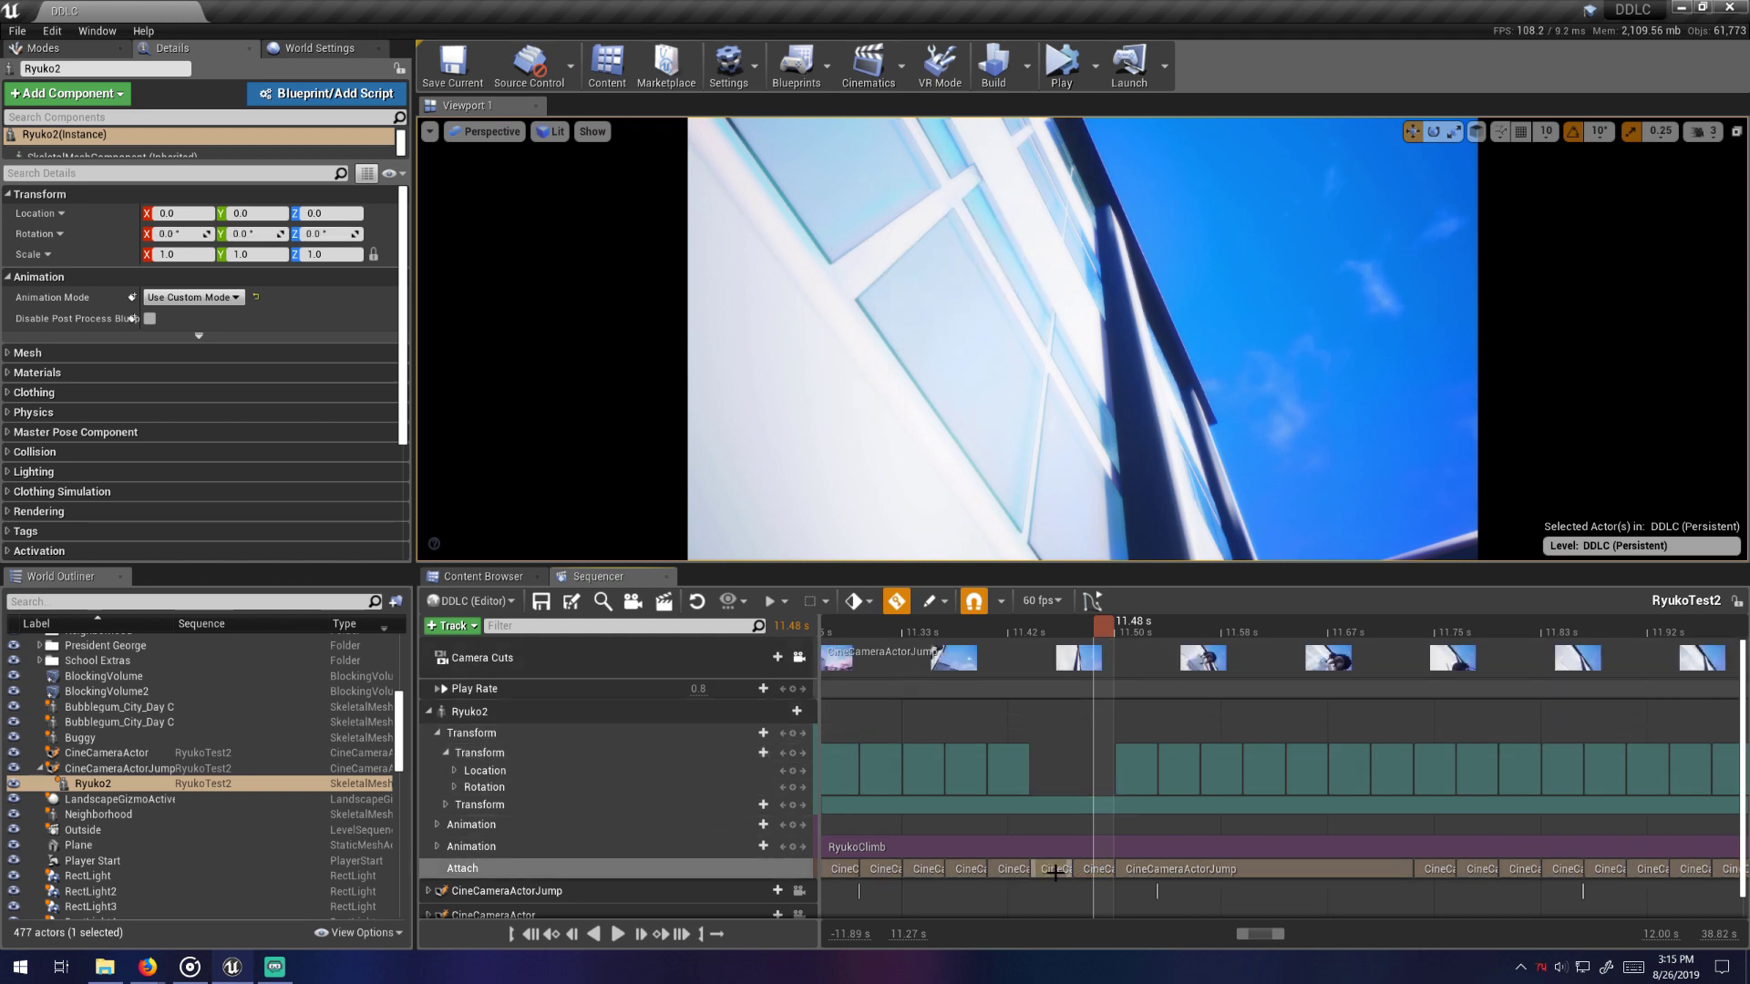
pyautogui.click(1102, 870)
pyautogui.press('Delete')
pyautogui.click(1119, 635)
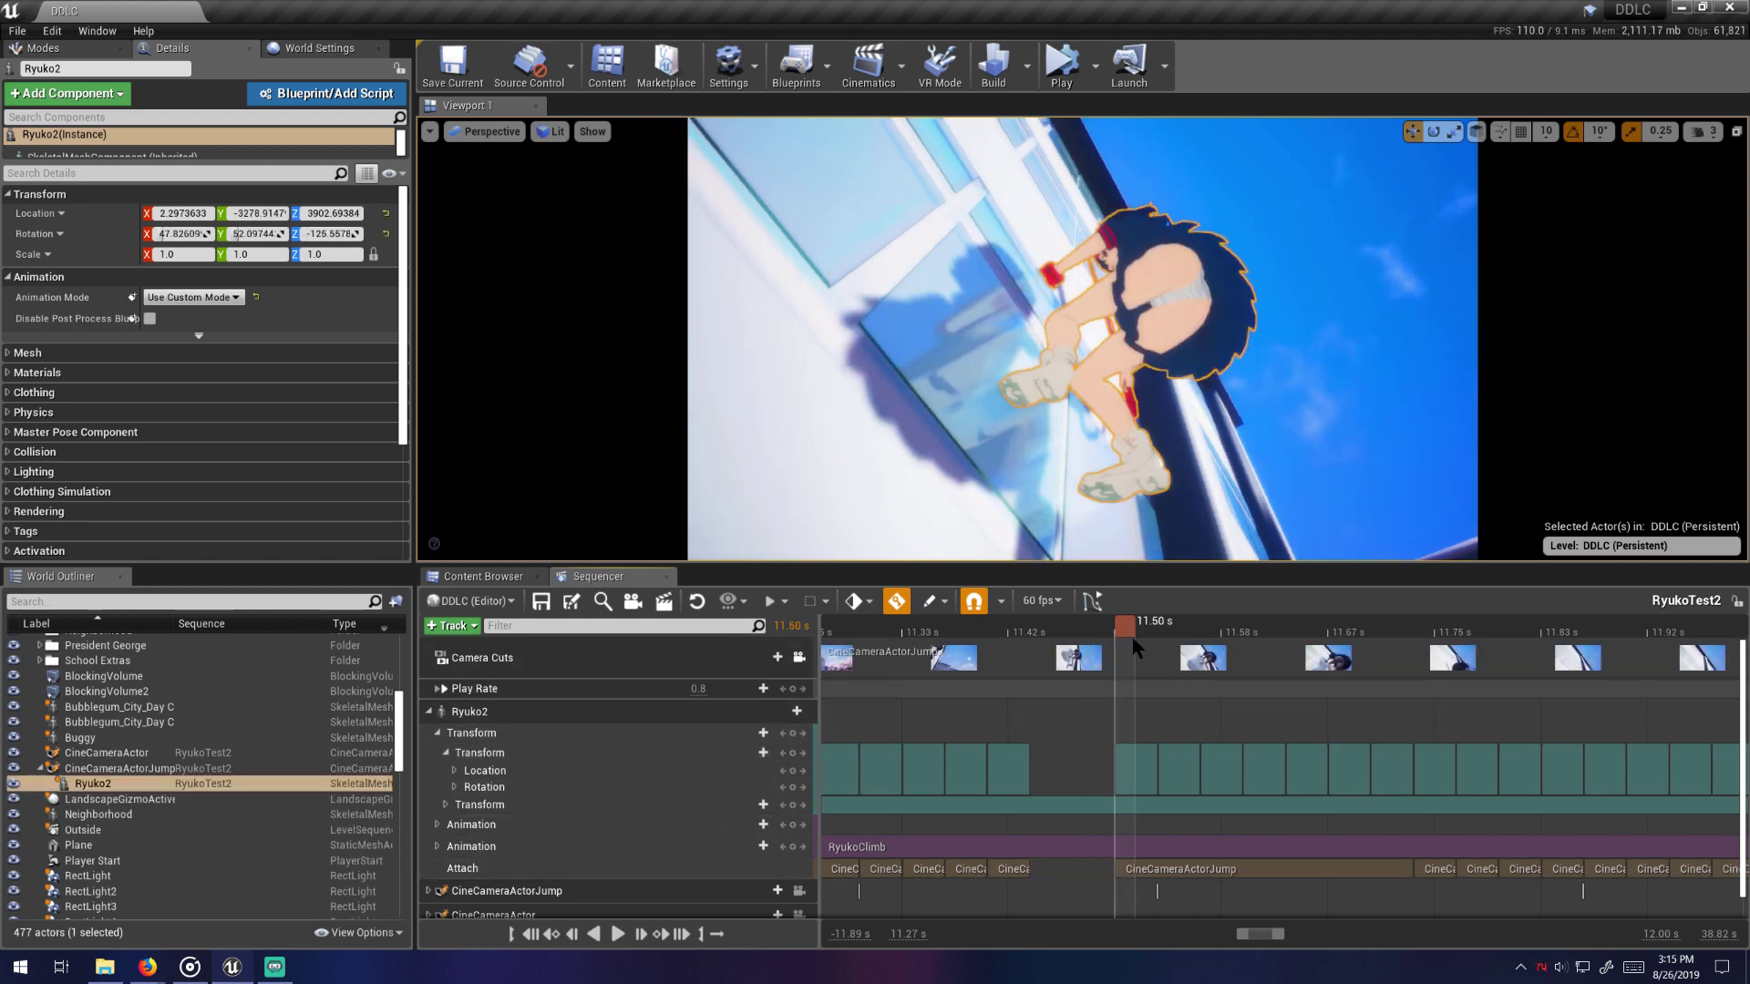
pyautogui.moveTo(1135, 647)
pyautogui.mouseDown()
pyautogui.moveTo(1321, 638)
pyautogui.moveTo(1145, 638)
pyautogui.mouseUp()
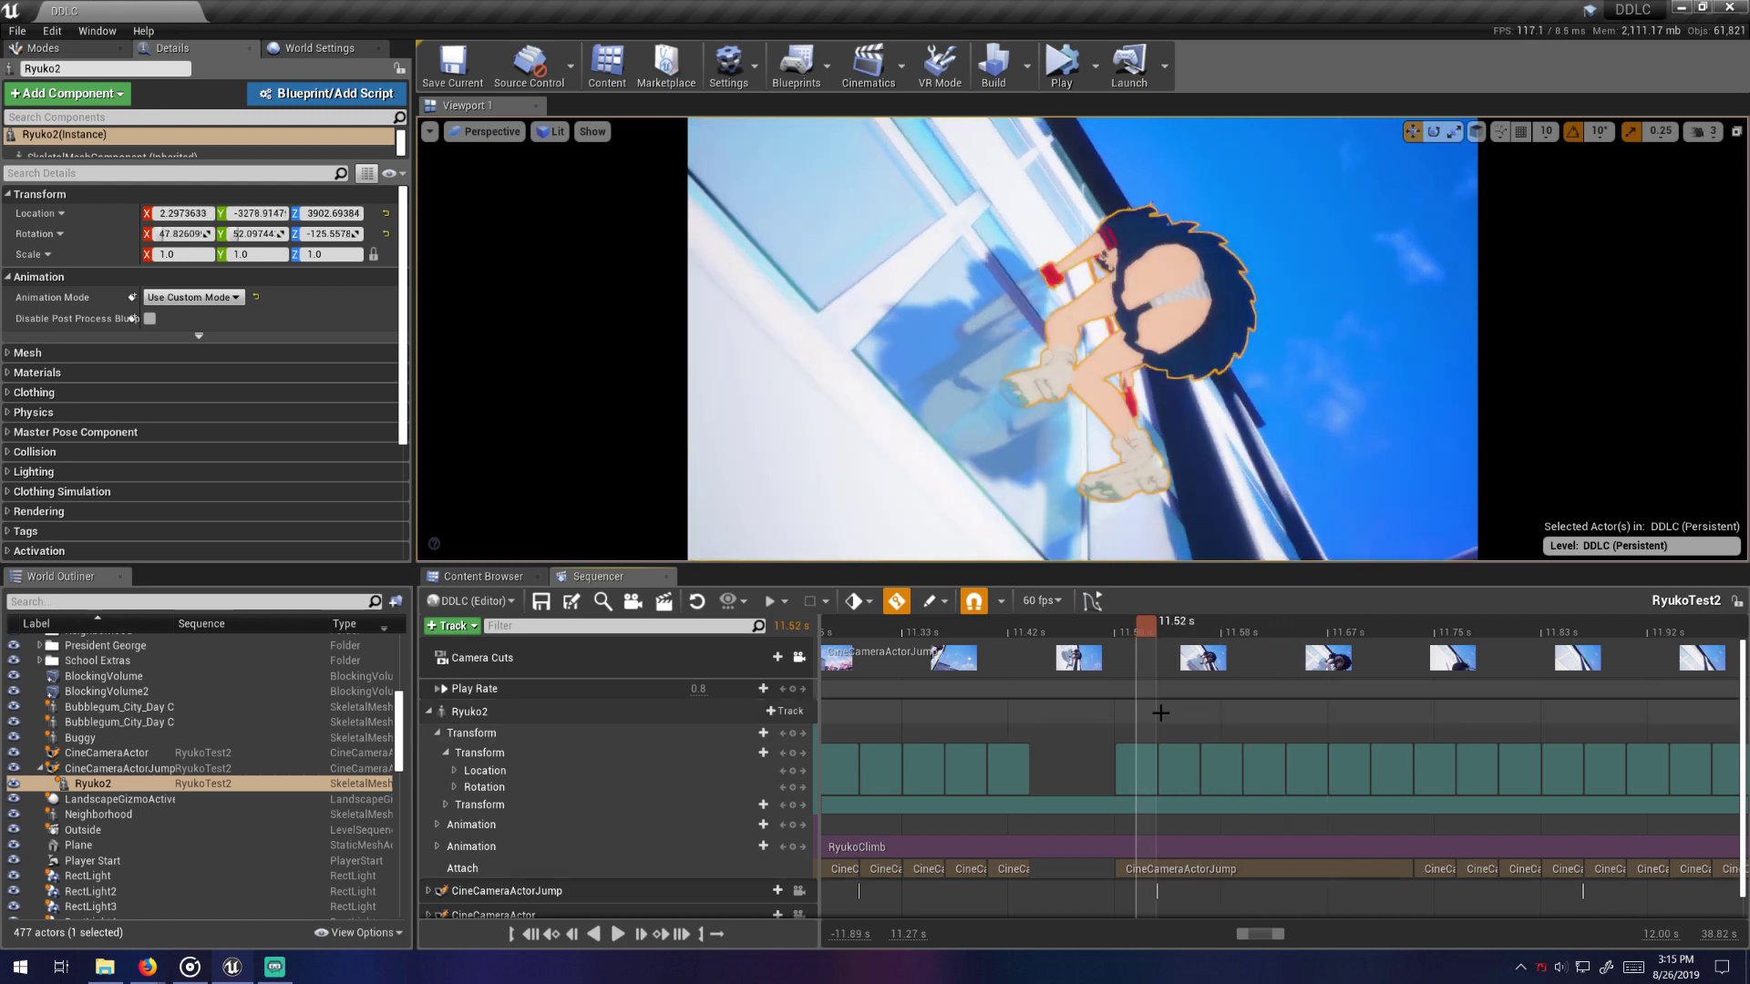
# - Delete Ryuko2's transform and attach sections between 11.27 s and 11.50 s, and move the playhead to 11.27 s
pyautogui.keyDown('ctrl'); pyautogui.scroll(-5, 1093, 706); pyautogui.keyUp('ctrl')
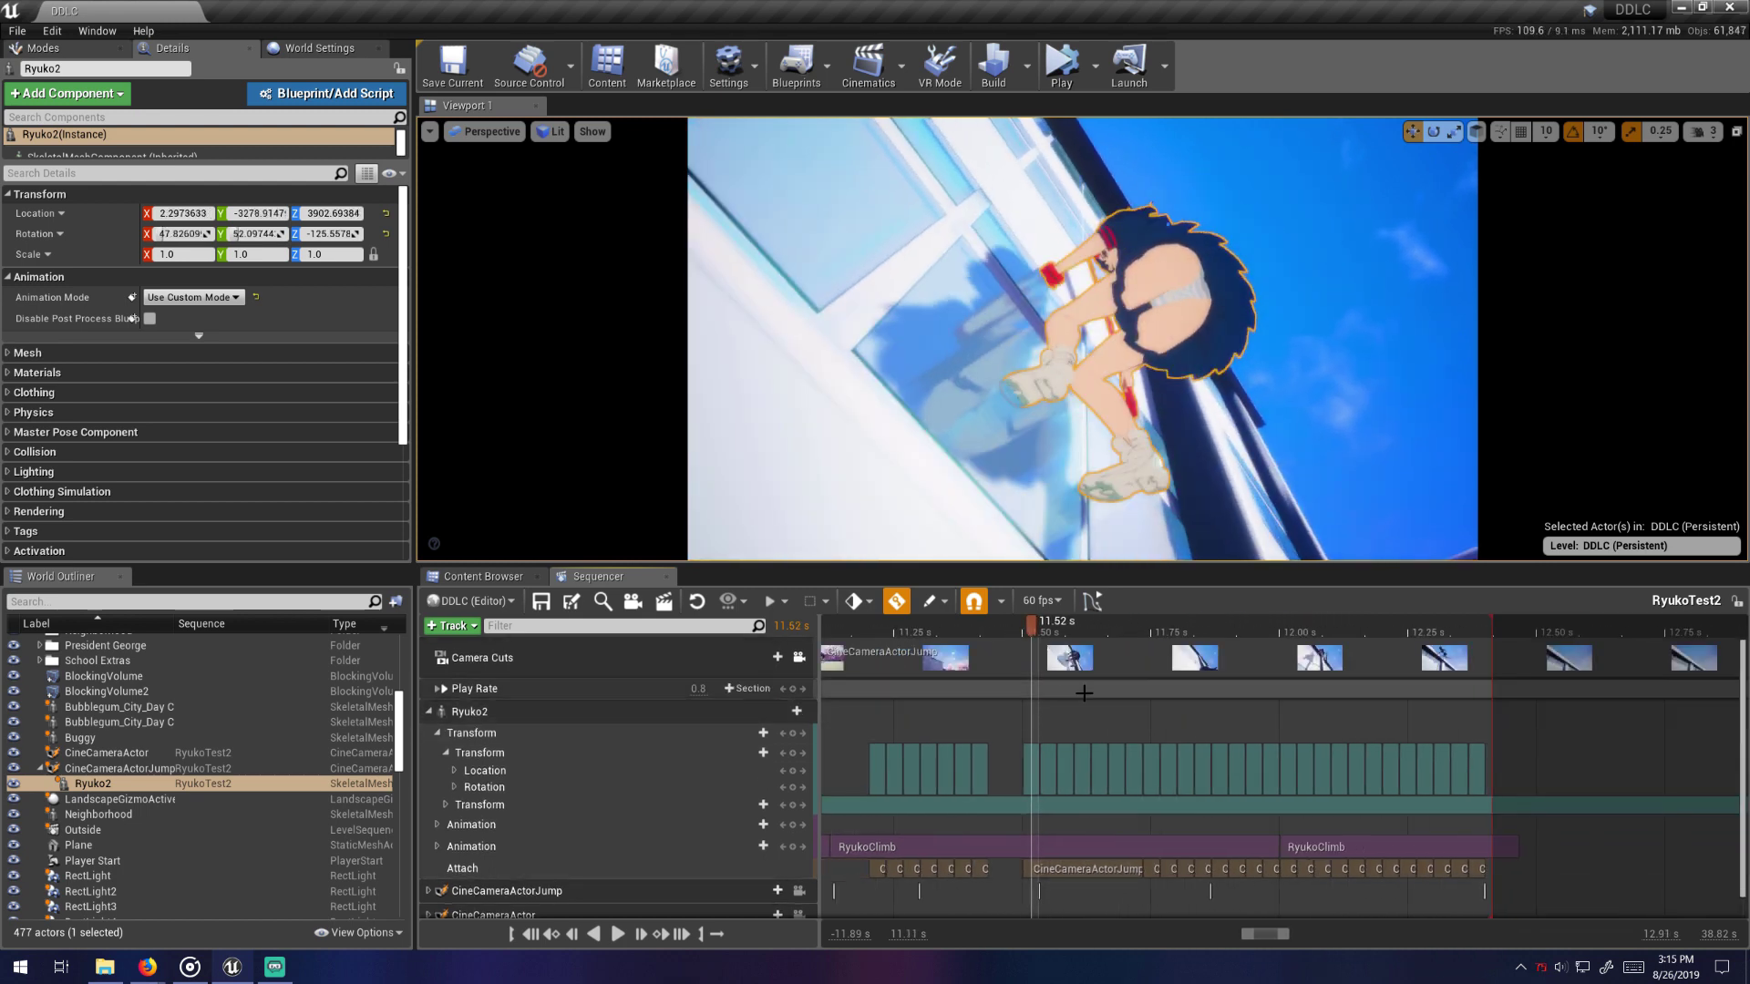
pyautogui.moveTo(1031, 733); pyautogui.dragTo(1152, 715, button='right')
pyautogui.moveTo(1133, 635); pyautogui.dragTo(1010, 690)
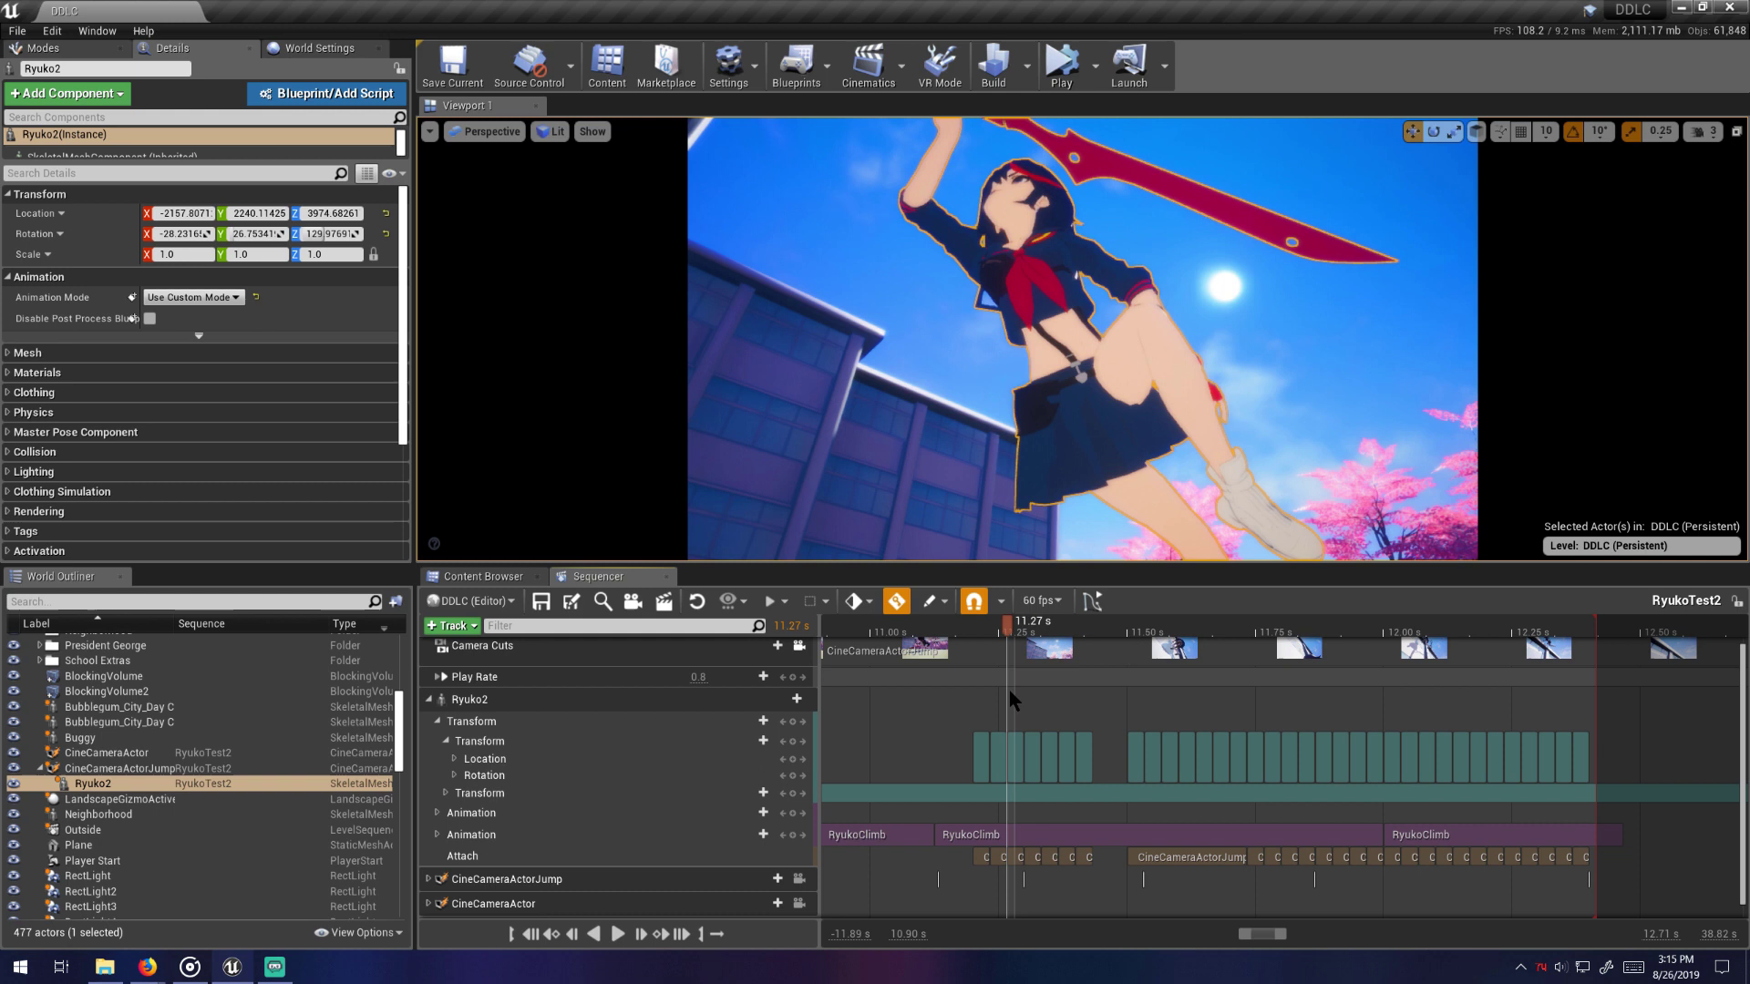
pyautogui.press('Left')
pyautogui.press('Left')
pyautogui.keyDown('ctrl'); pyautogui.scroll(3, 1013, 753); pyautogui.keyUp('ctrl')
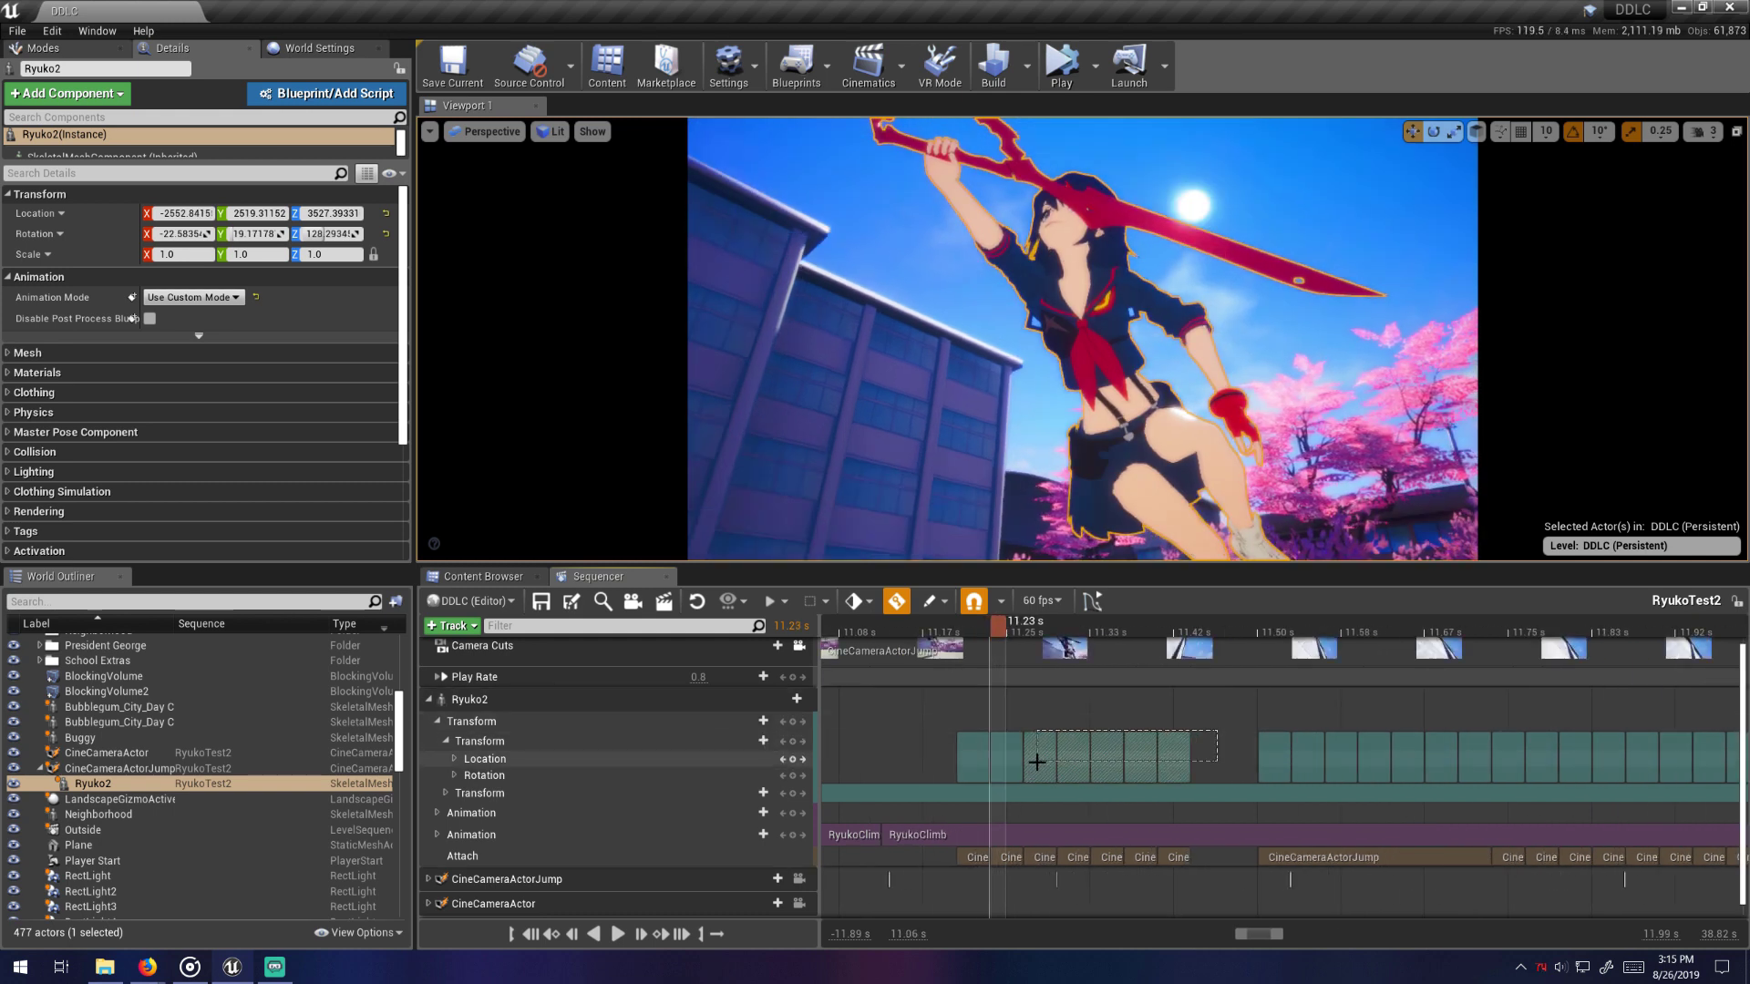
pyautogui.moveTo(1037, 761); pyautogui.dragTo(1037, 760)
pyautogui.press('Delete')
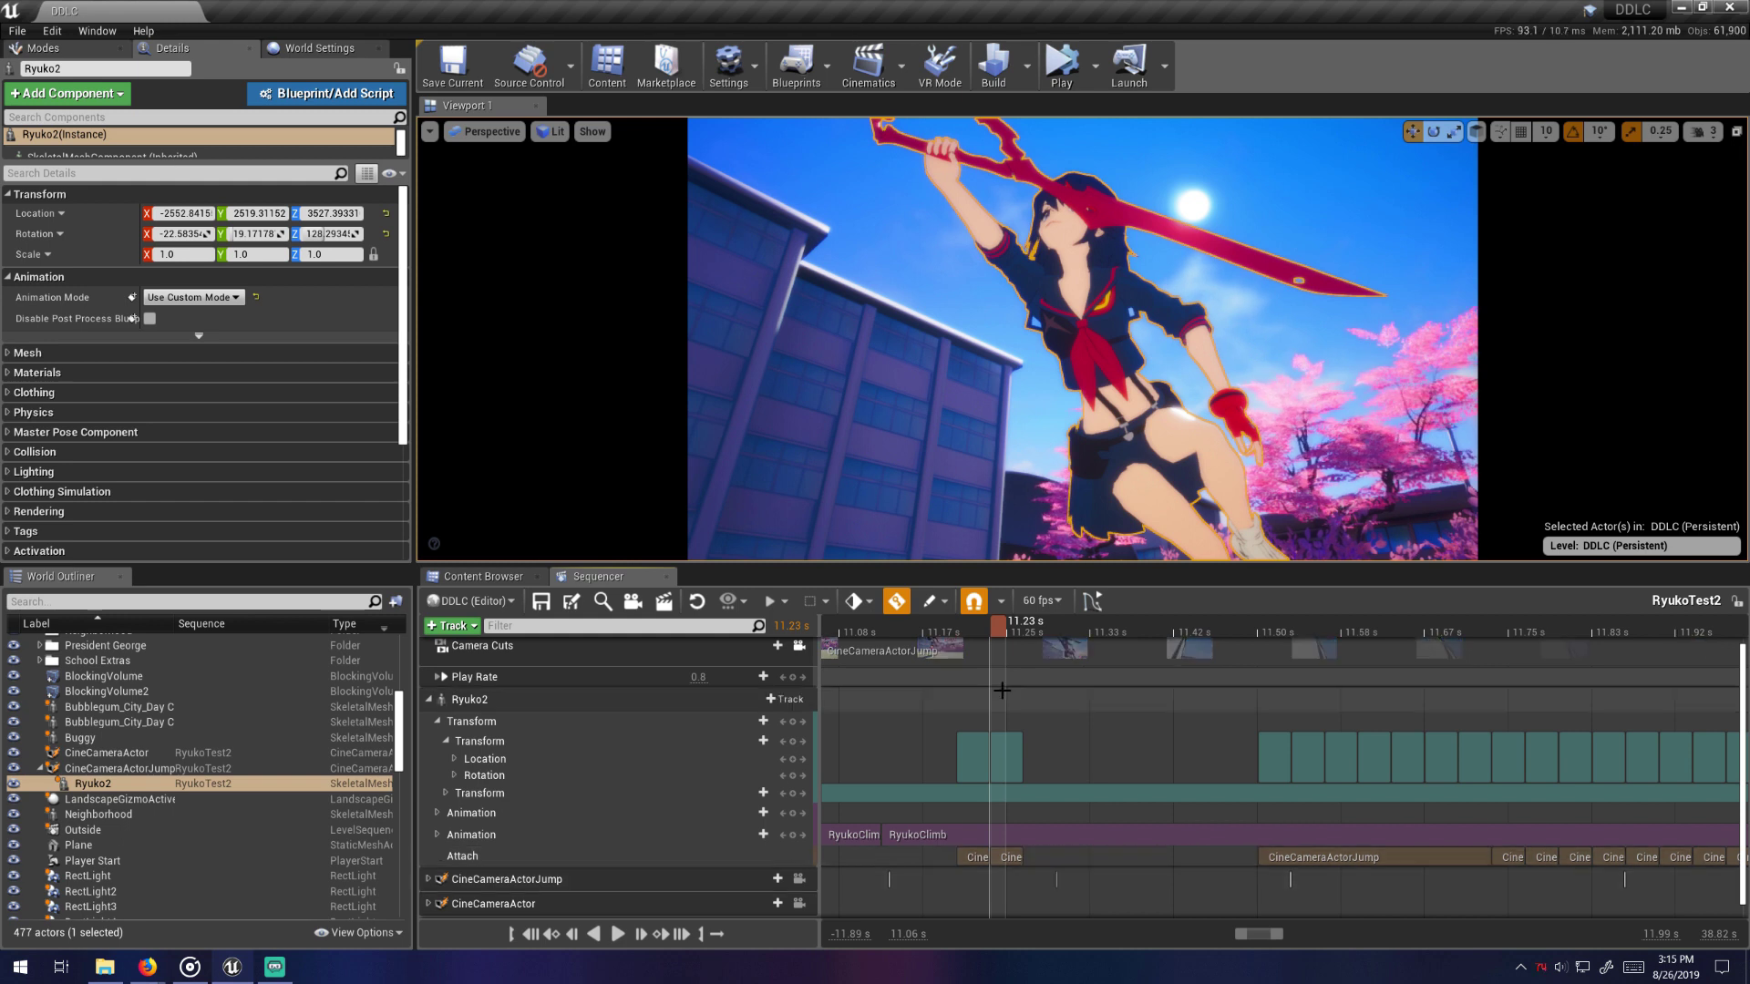
pyautogui.press('Right')
pyautogui.press('Right')
pyautogui.click(773, 699)
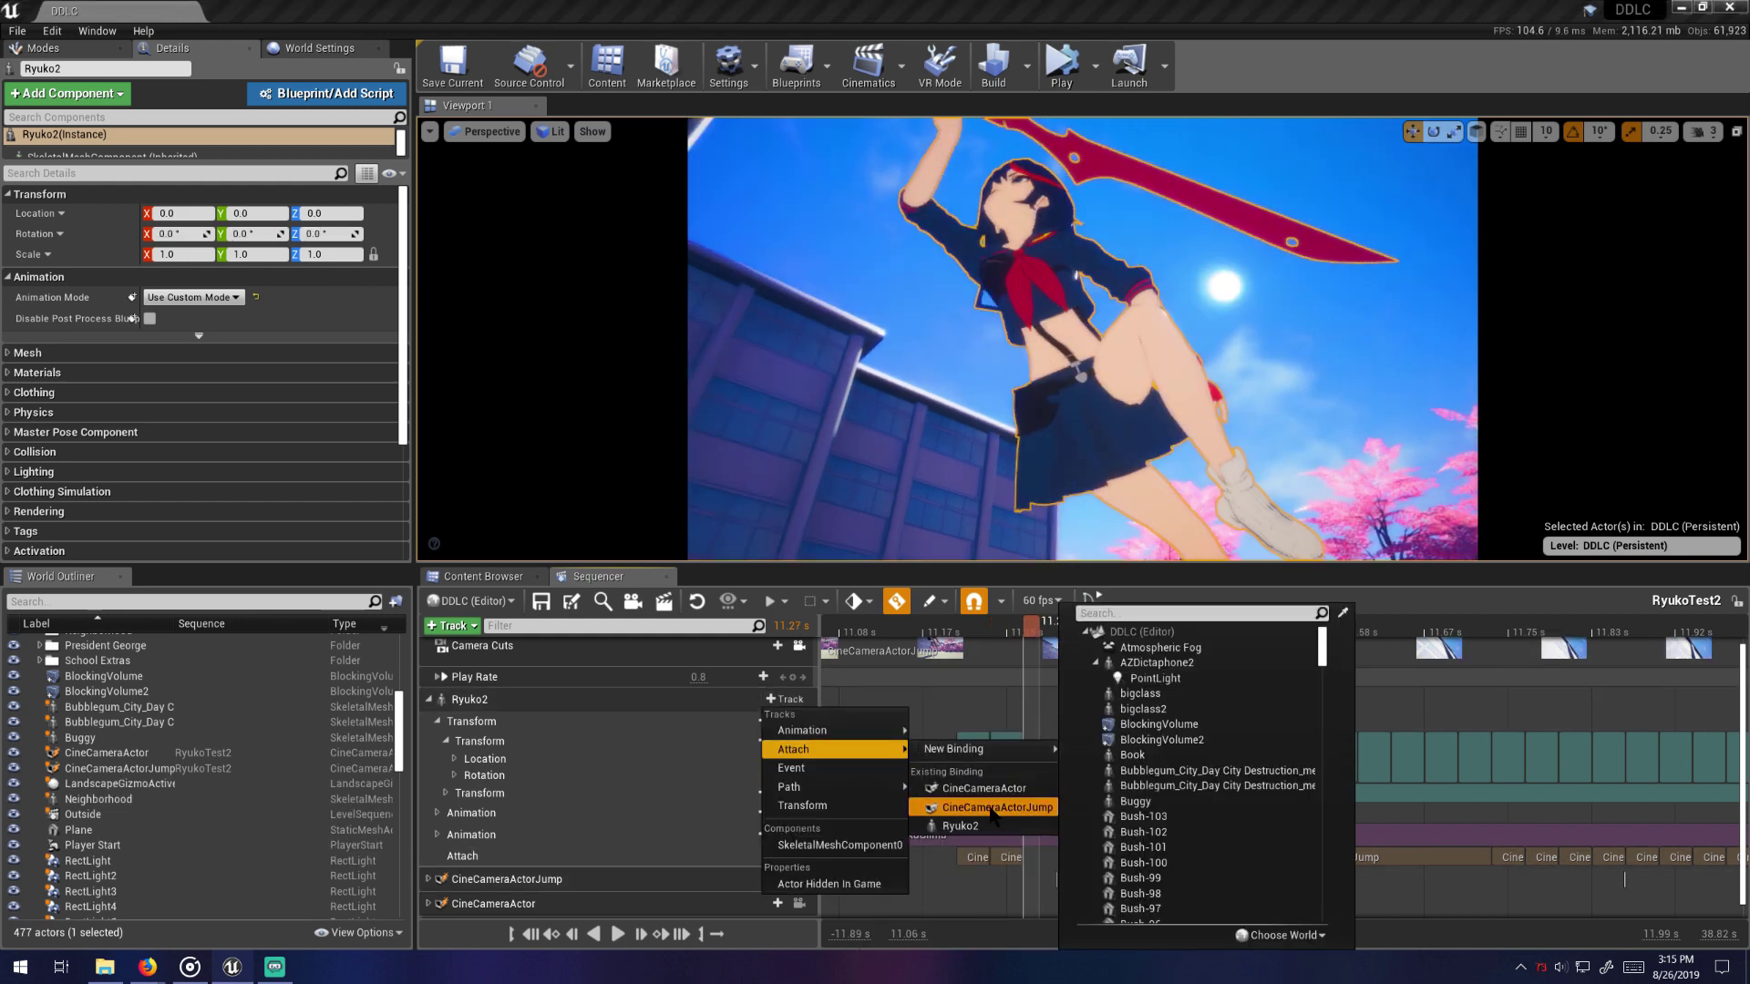
pyautogui.click(1015, 789)
pyautogui.scroll(-1, 1131, 797)
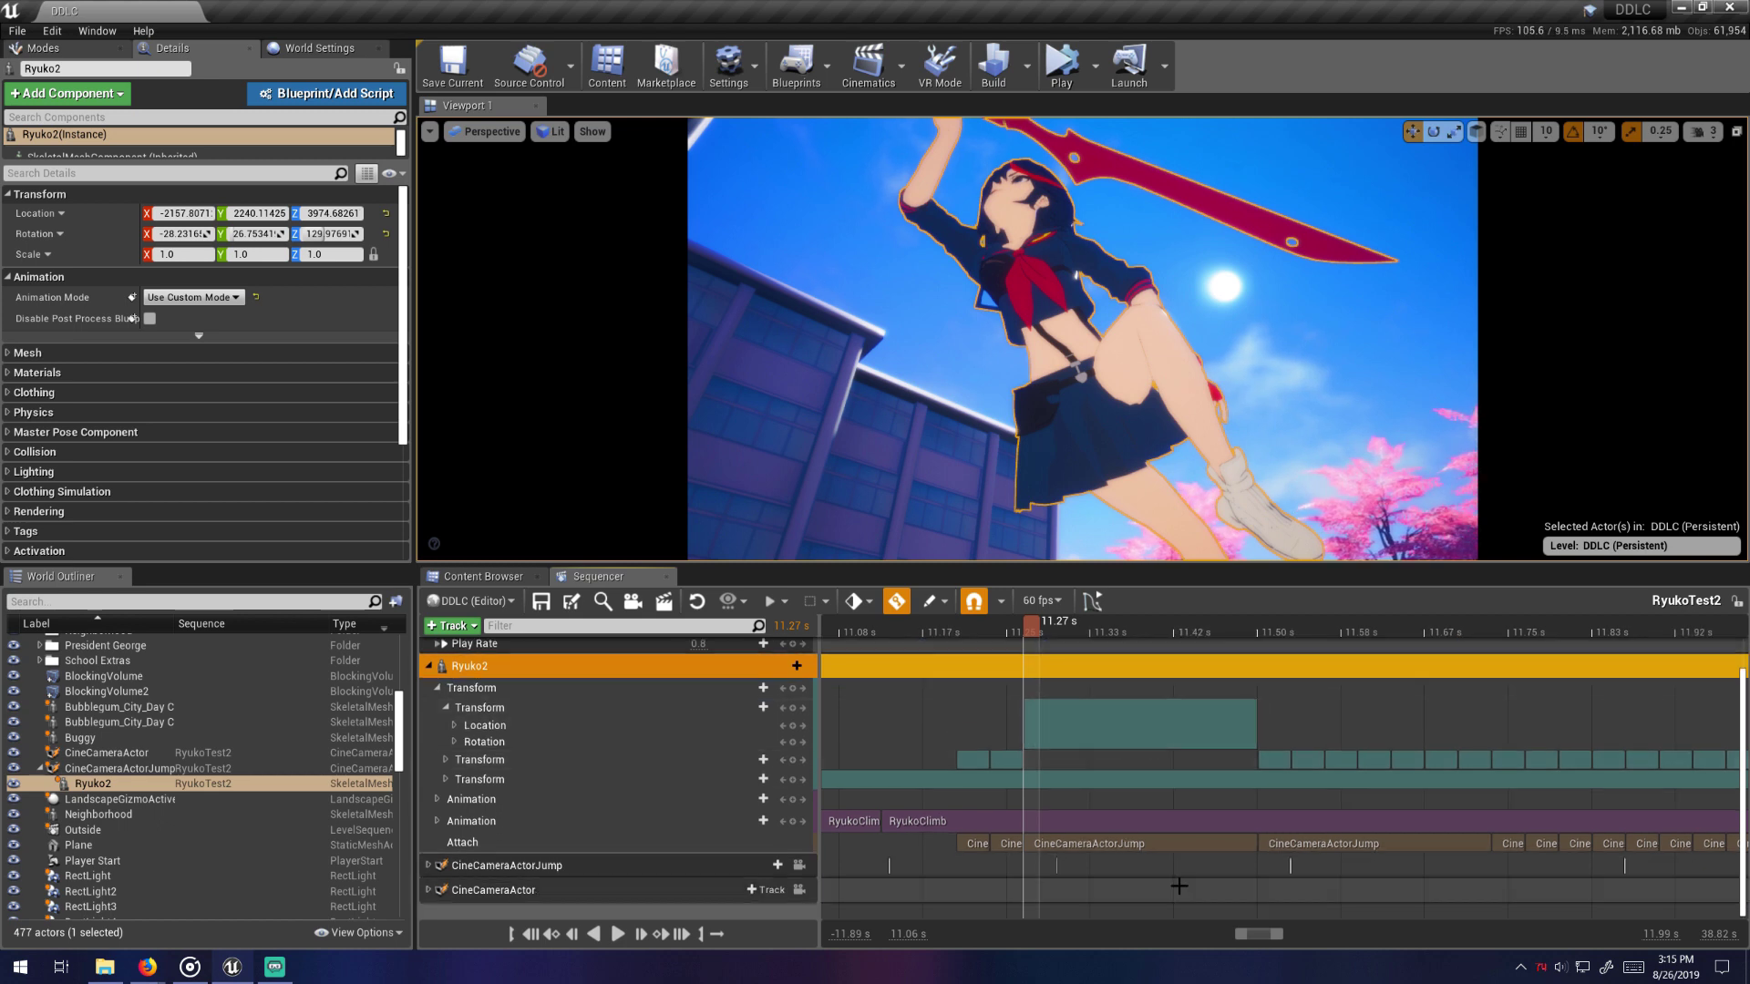
pyautogui.click(1090, 844)
pyautogui.hotkey('ctrl', 'z')
pyautogui.hotkey('ctrl', 'z')
# - Duplicate the last two-frame transform and attach sections before the gap to start at 11.30 s
pyautogui.click(989, 760)
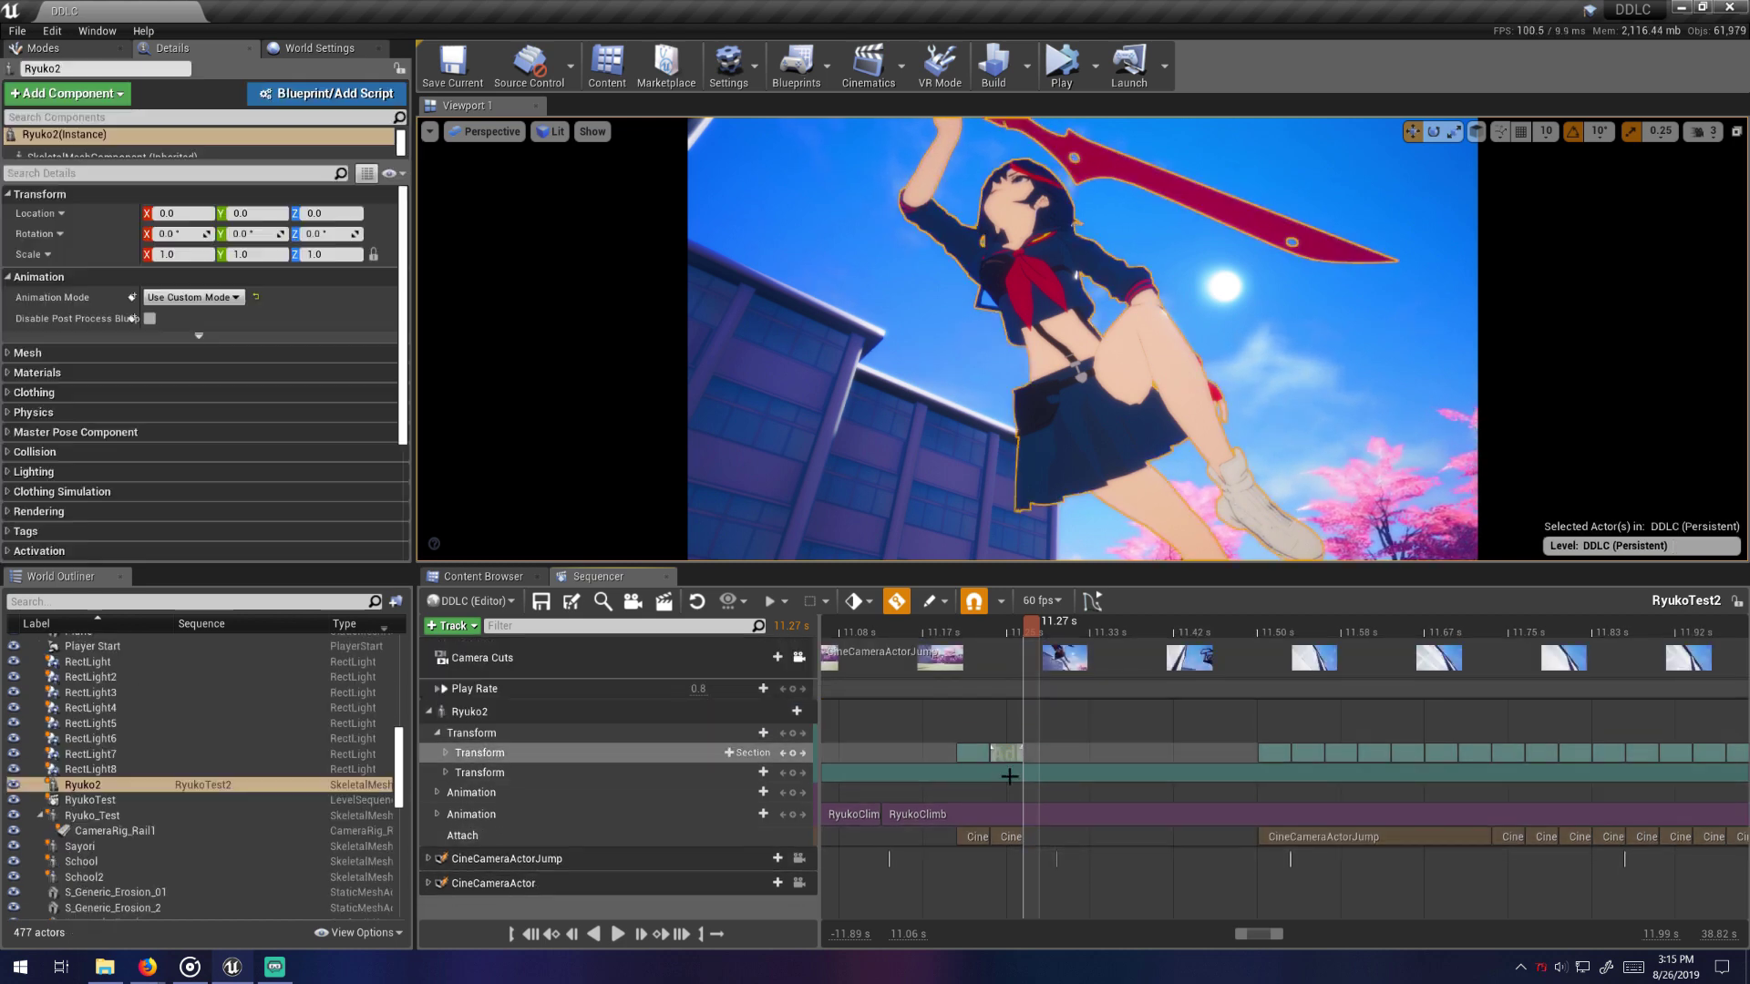
pyautogui.keyDown('ctrl'); pyautogui.click(1014, 840); pyautogui.keyUp('ctrl')
pyautogui.moveTo(1004, 753); pyautogui.dragTo(1072, 753)
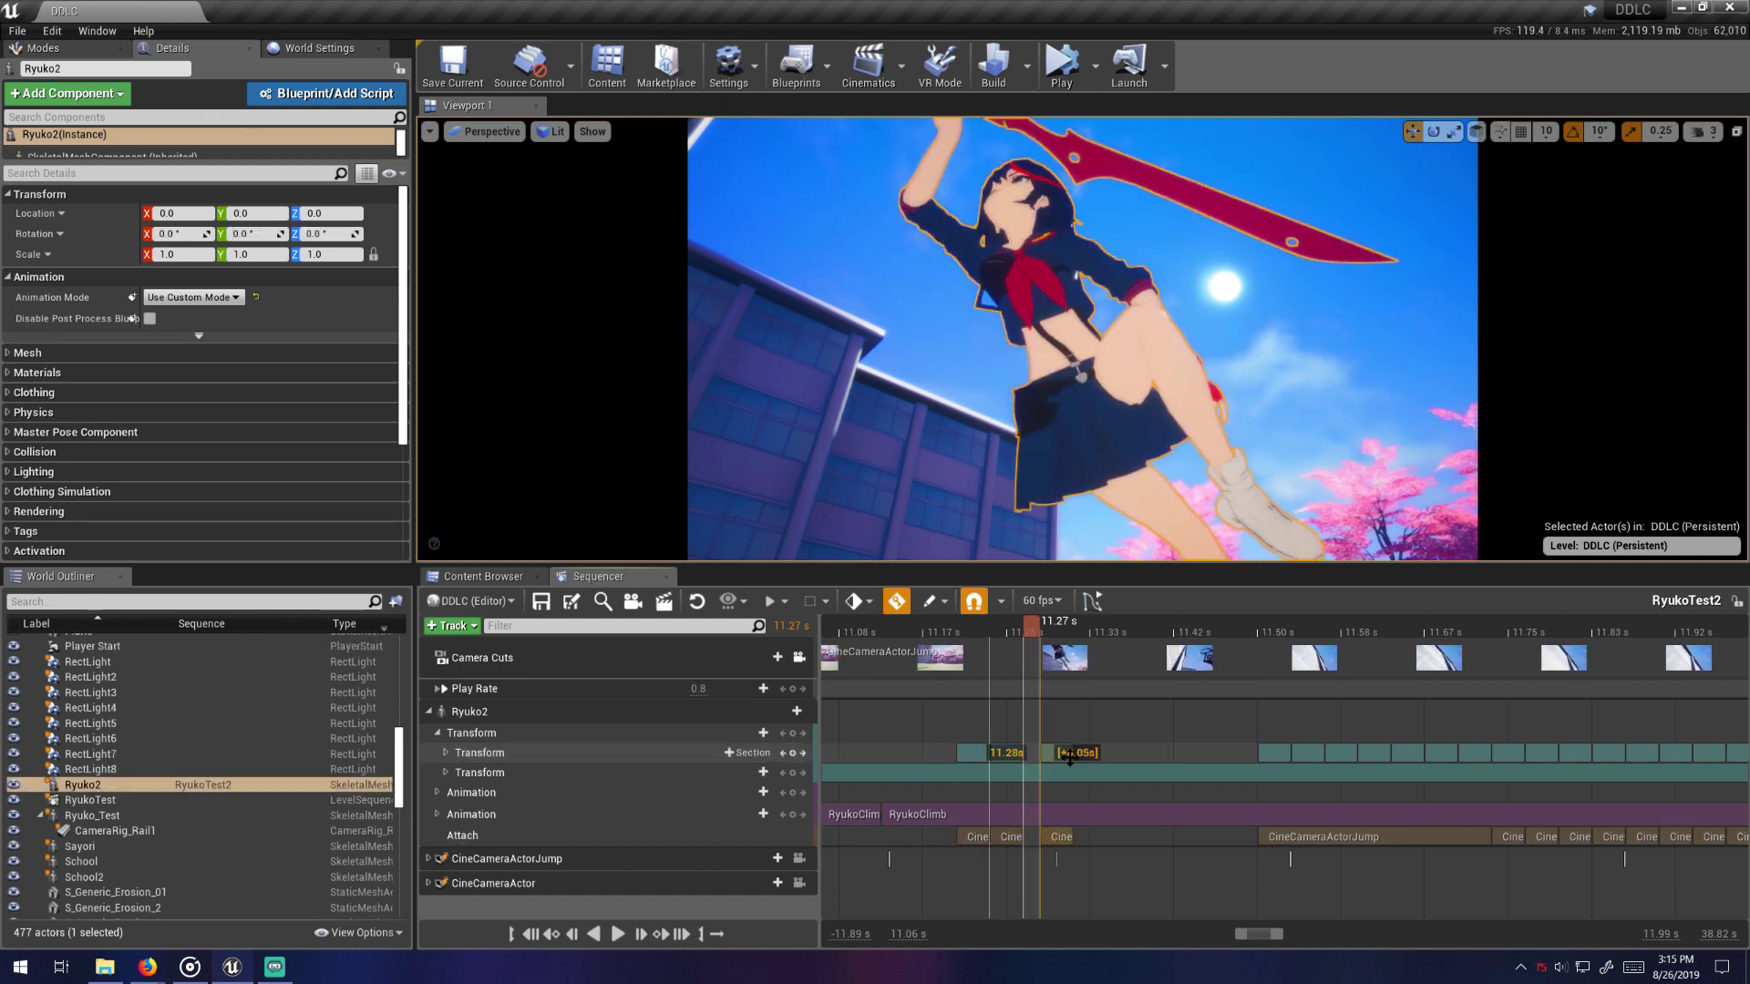
# - Attach Ryuko2 to CineCameraActorJump at 11.27 s and place the generated transform section in the row with the existing ones
pyautogui.click(785, 711)
pyautogui.moveTo(839, 764)
pyautogui.click(981, 819)
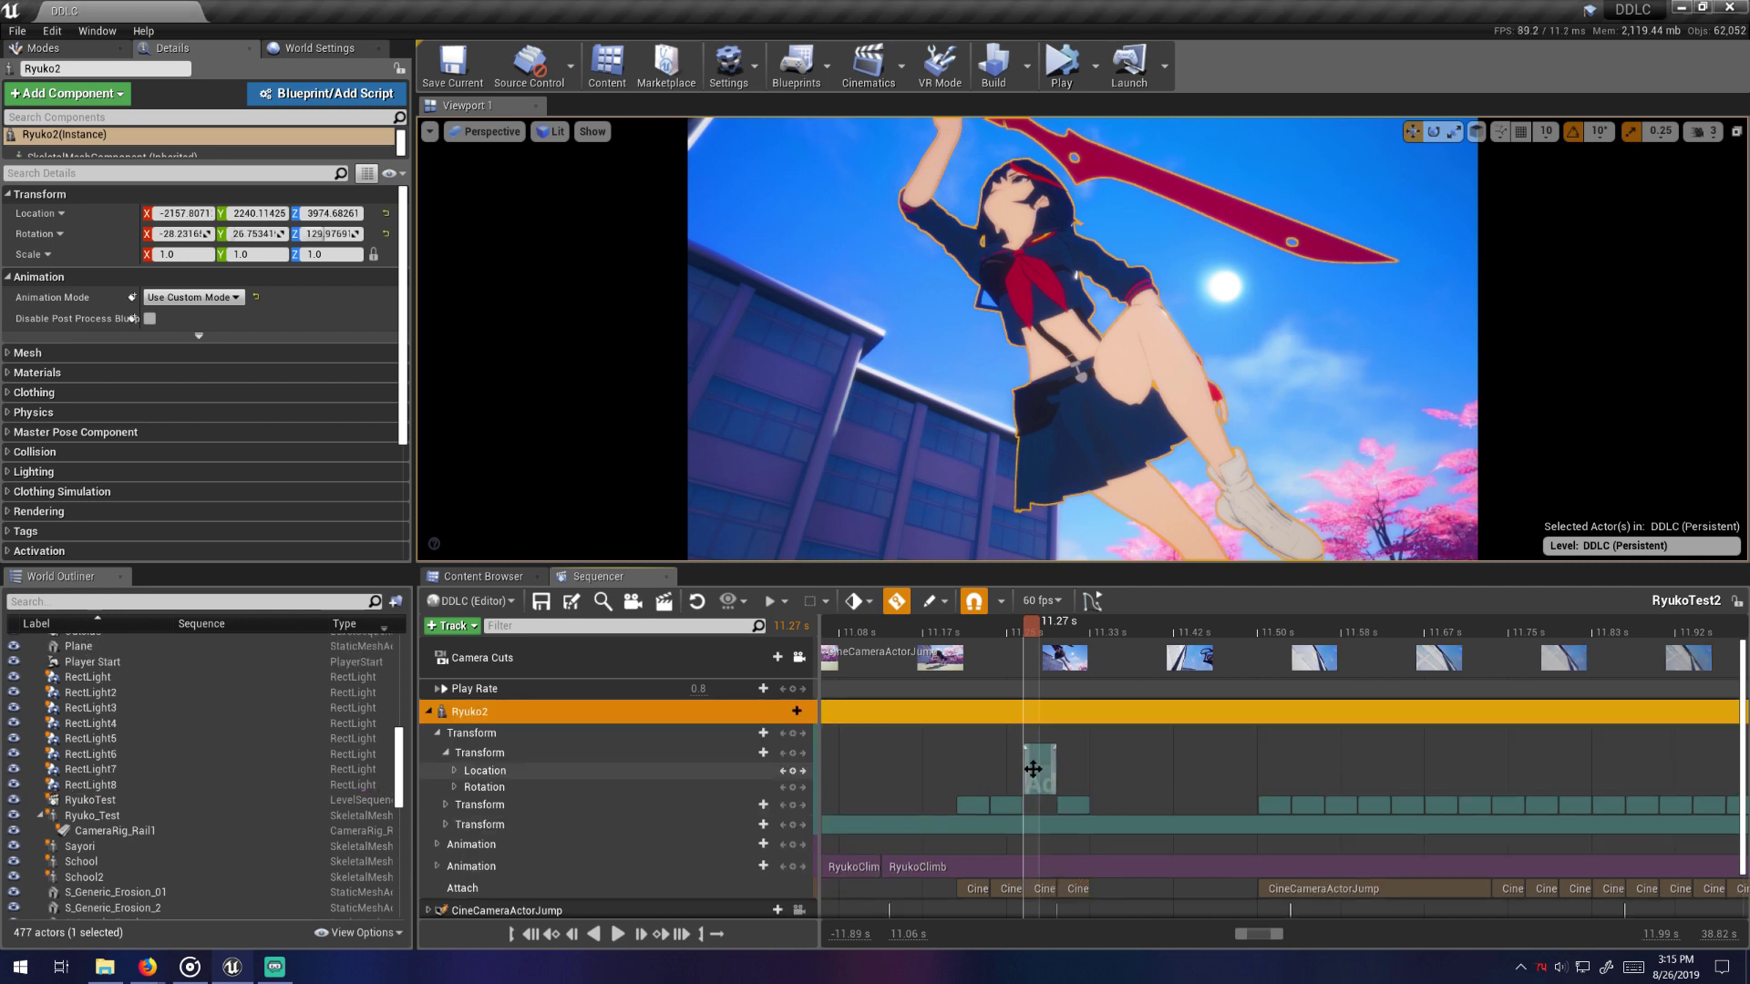
pyautogui.moveTo(1040, 771)
pyautogui.mouseDown()
pyautogui.moveTo(1039, 809)
pyautogui.moveTo(1039, 779)
pyautogui.mouseUp()
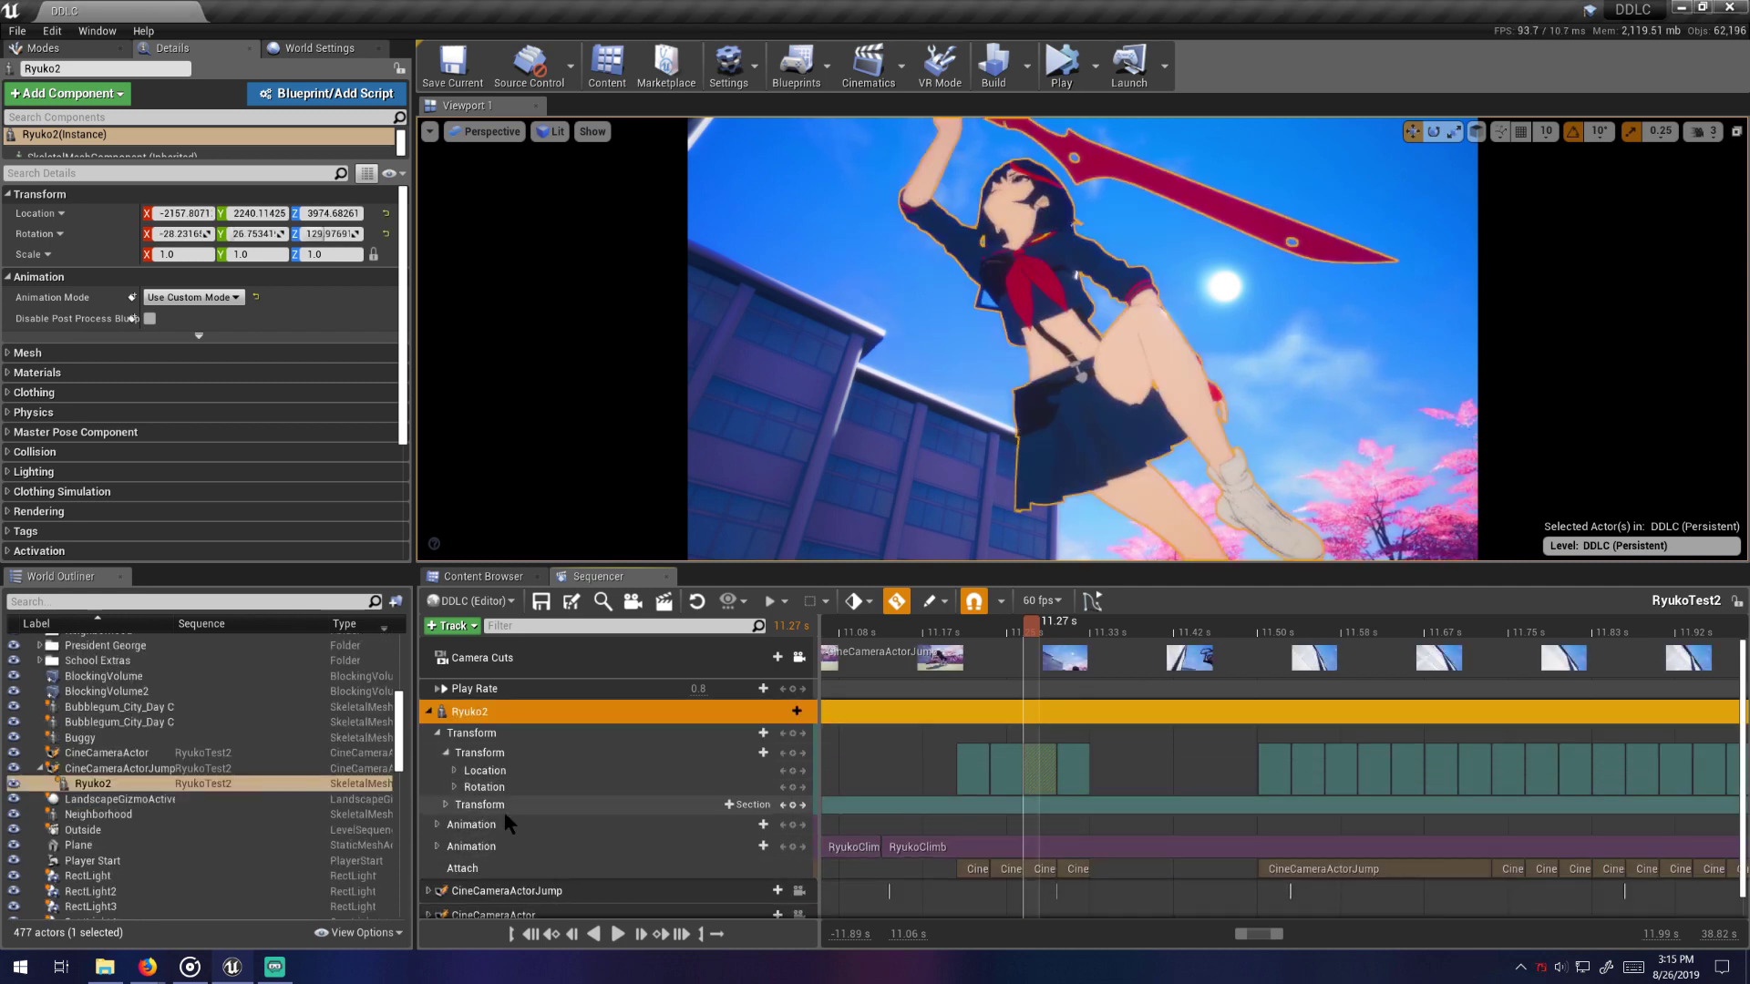
# - Attach Ryuko2 to CineCameraActorJump at 11.30 s and line up the generated transform section with the existing ones
pyautogui.click(445, 805)
pyautogui.scroll(-1, 1032, 807)
pyautogui.moveTo(1086, 760); pyautogui.dragTo(1020, 731, button='right')
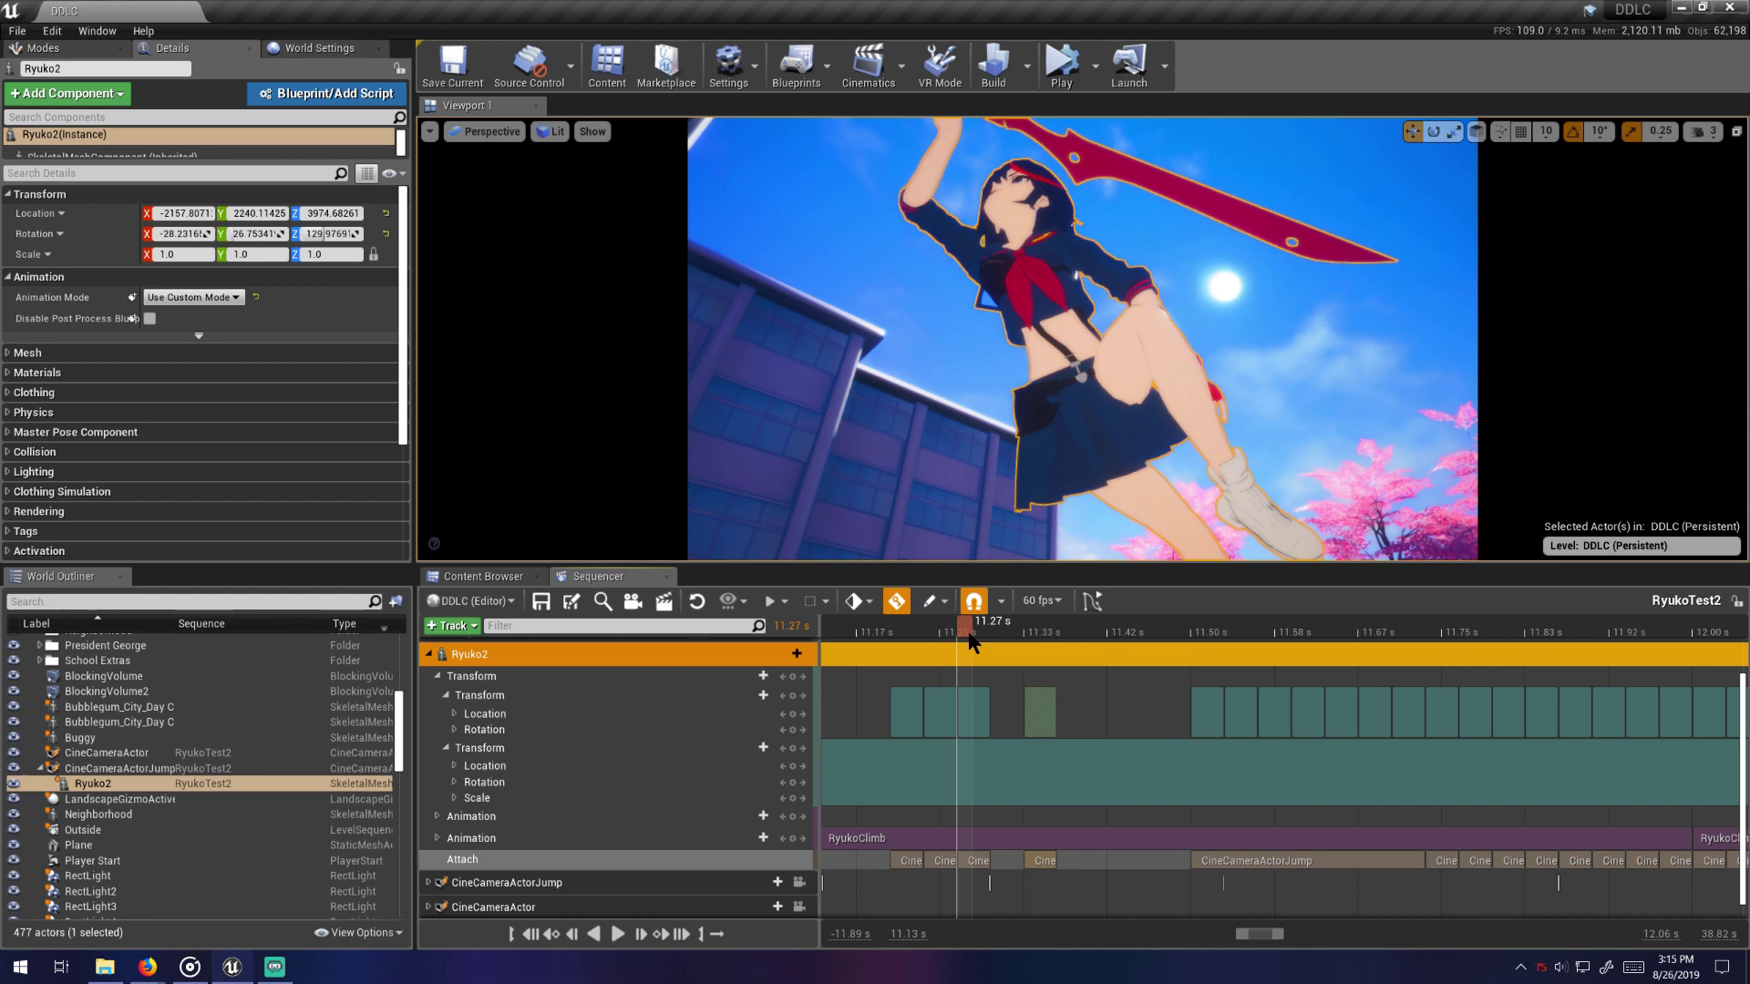
pyautogui.moveTo(970, 641); pyautogui.dragTo(1003, 647)
pyautogui.click(791, 655)
pyautogui.moveTo(793, 704)
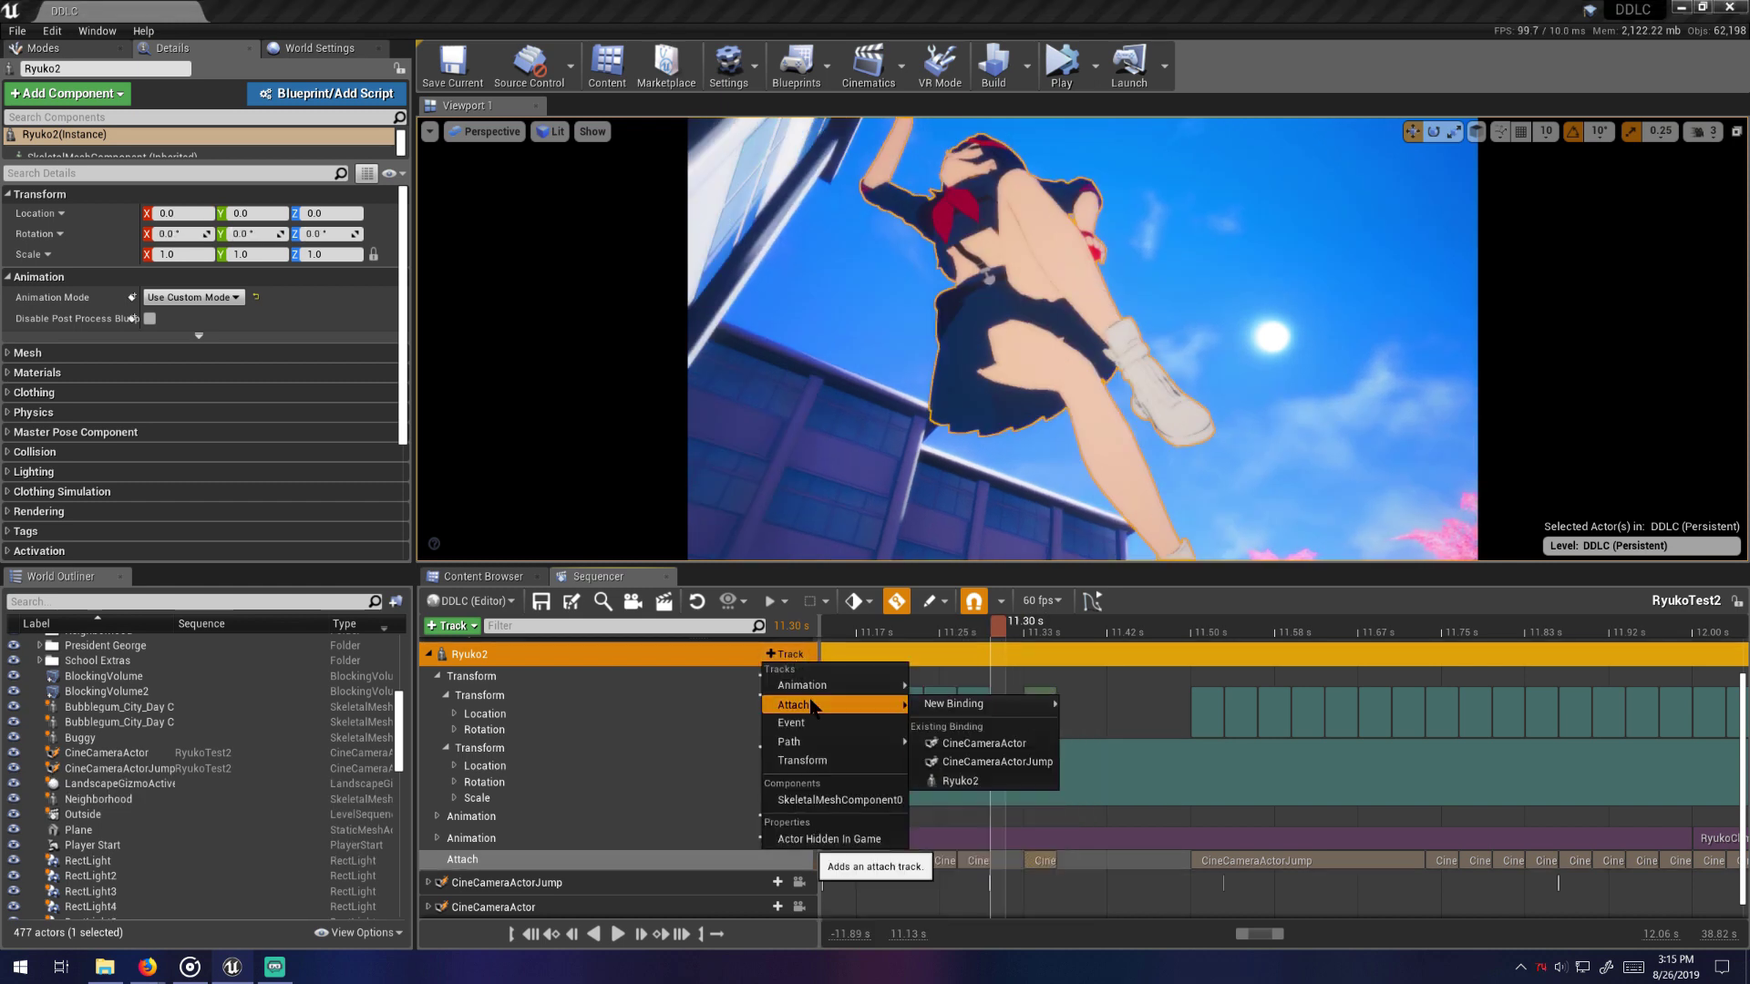
pyautogui.click(980, 764)
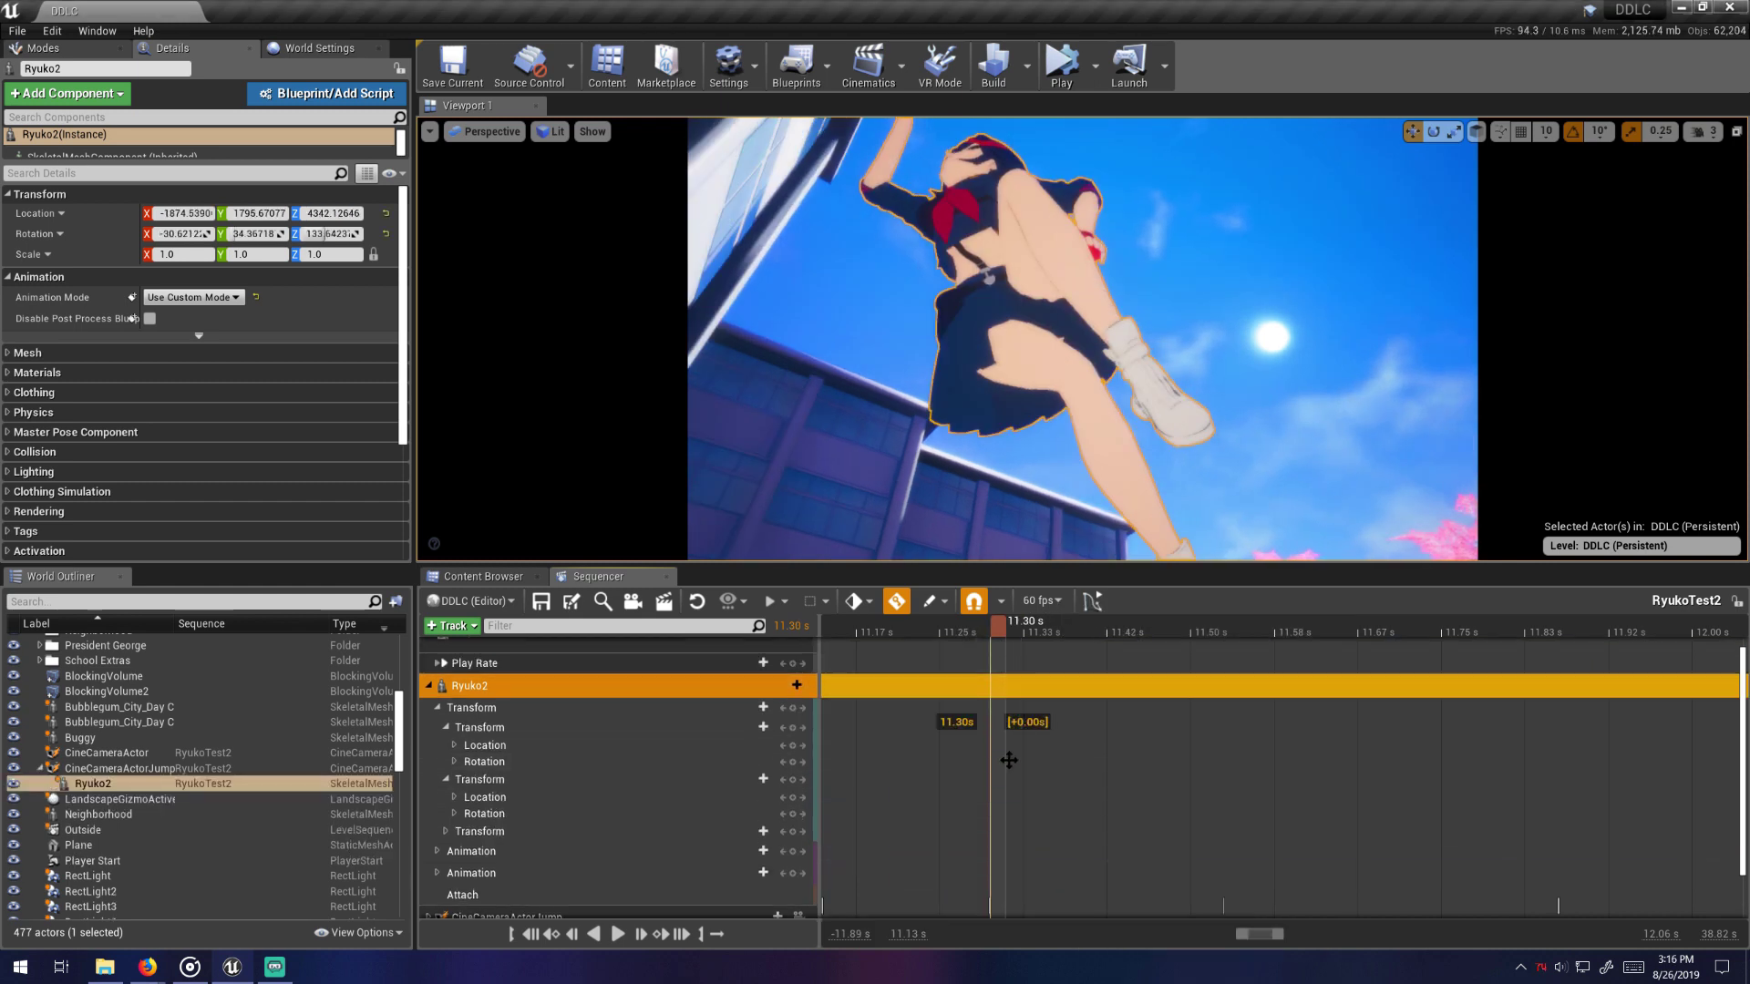
# - Attach Ryuko2 to CineCameraActorJump at 11.33 s for the next two-frame section
pyautogui.click(789, 685)
pyautogui.moveTo(792, 735)
pyautogui.click(984, 795)
# - Shift the spare duplicated transform and attach sections to 11.40 s and attach Ryuko2 to CineCameraActorJump at 11.37 s
pyautogui.moveTo(1033, 638); pyautogui.dragTo(1068, 640)
pyautogui.moveTo(1073, 745); pyautogui.dragTo(1107, 744)
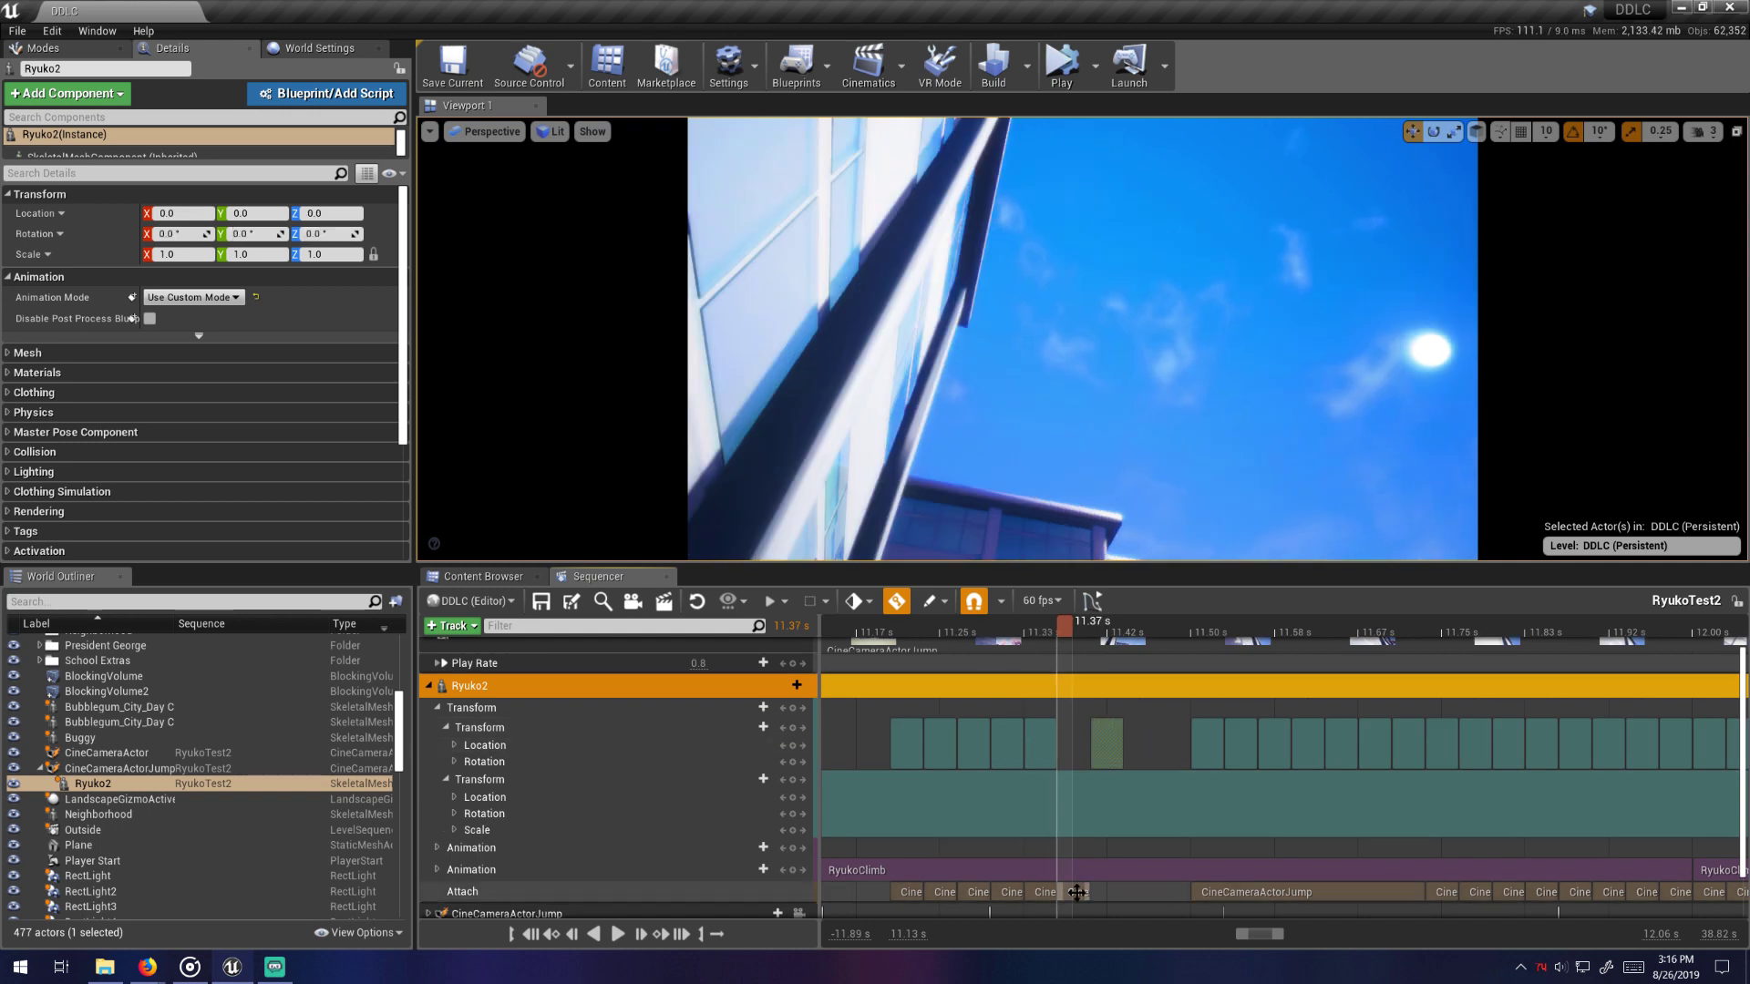
pyautogui.moveTo(1074, 890); pyautogui.dragTo(1108, 890)
pyautogui.click(787, 685)
pyautogui.click(996, 796)
# - Delete the spare duplicated transform and attach sections at 11.40 s
pyautogui.click(1107, 744)
pyautogui.press('Delete')
pyautogui.moveTo(1068, 631); pyautogui.dragTo(1080, 688)
pyautogui.click(1110, 892)
pyautogui.press('Delete')
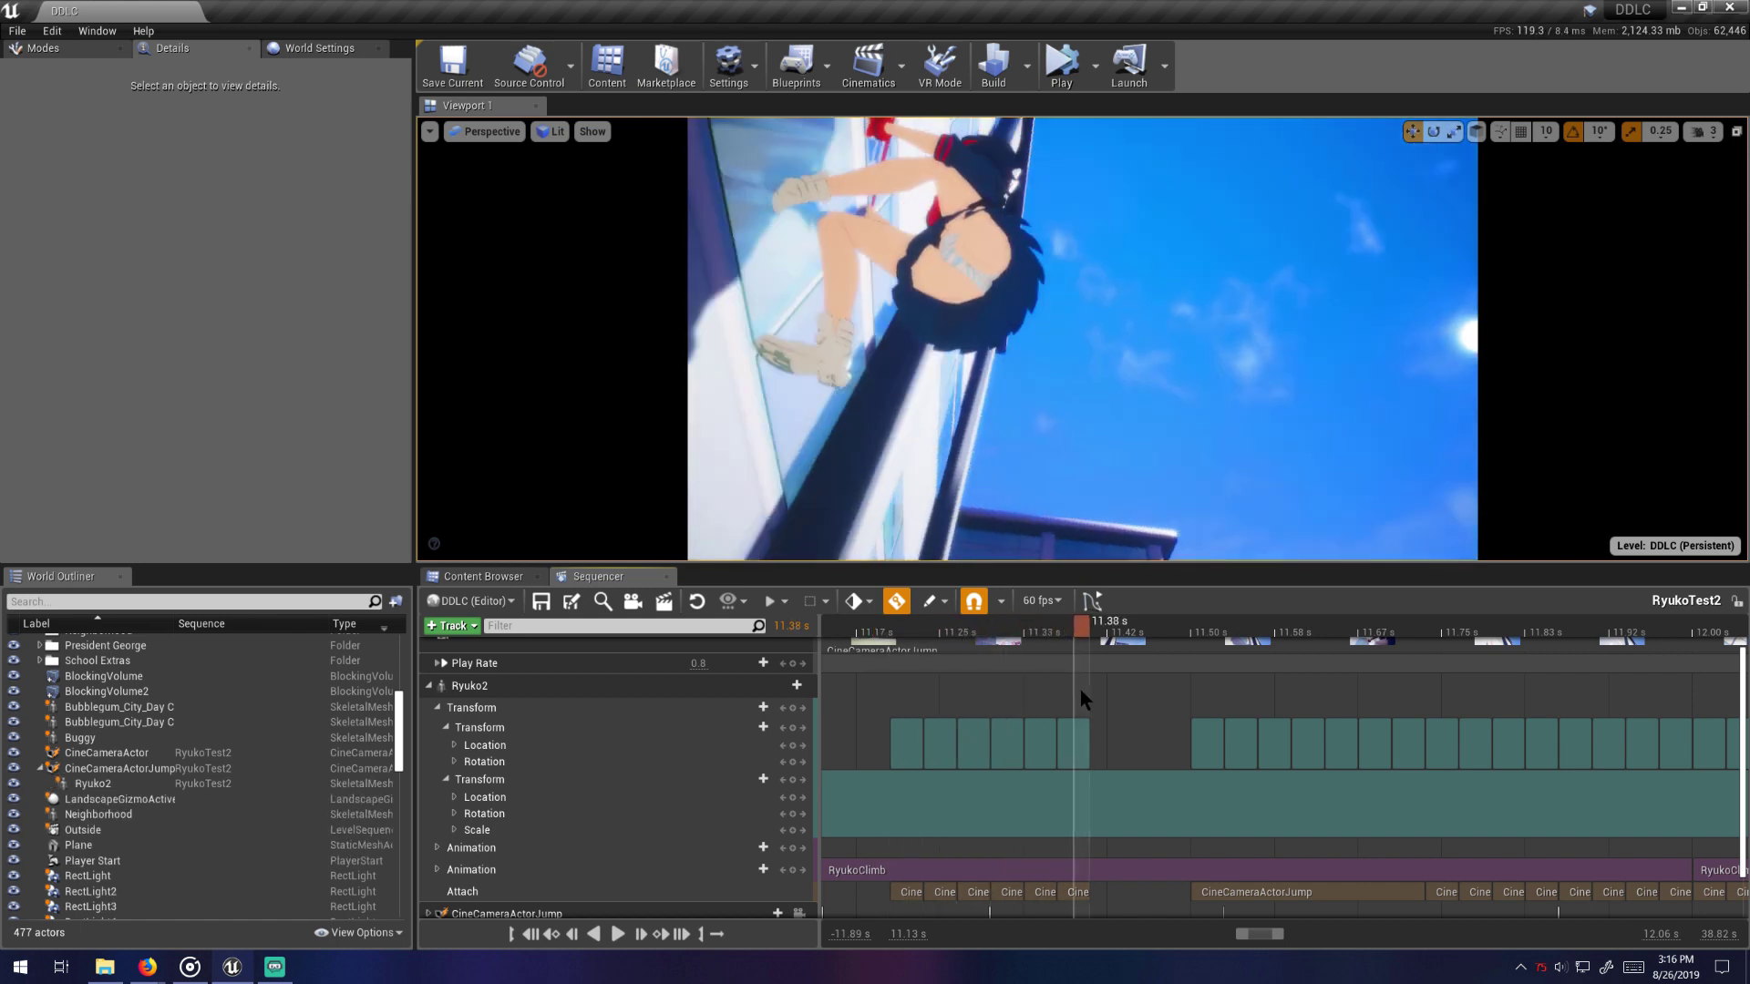
# - Play back the stepped jump from 11.22 s to review the new sections
pyautogui.click(1075, 743)
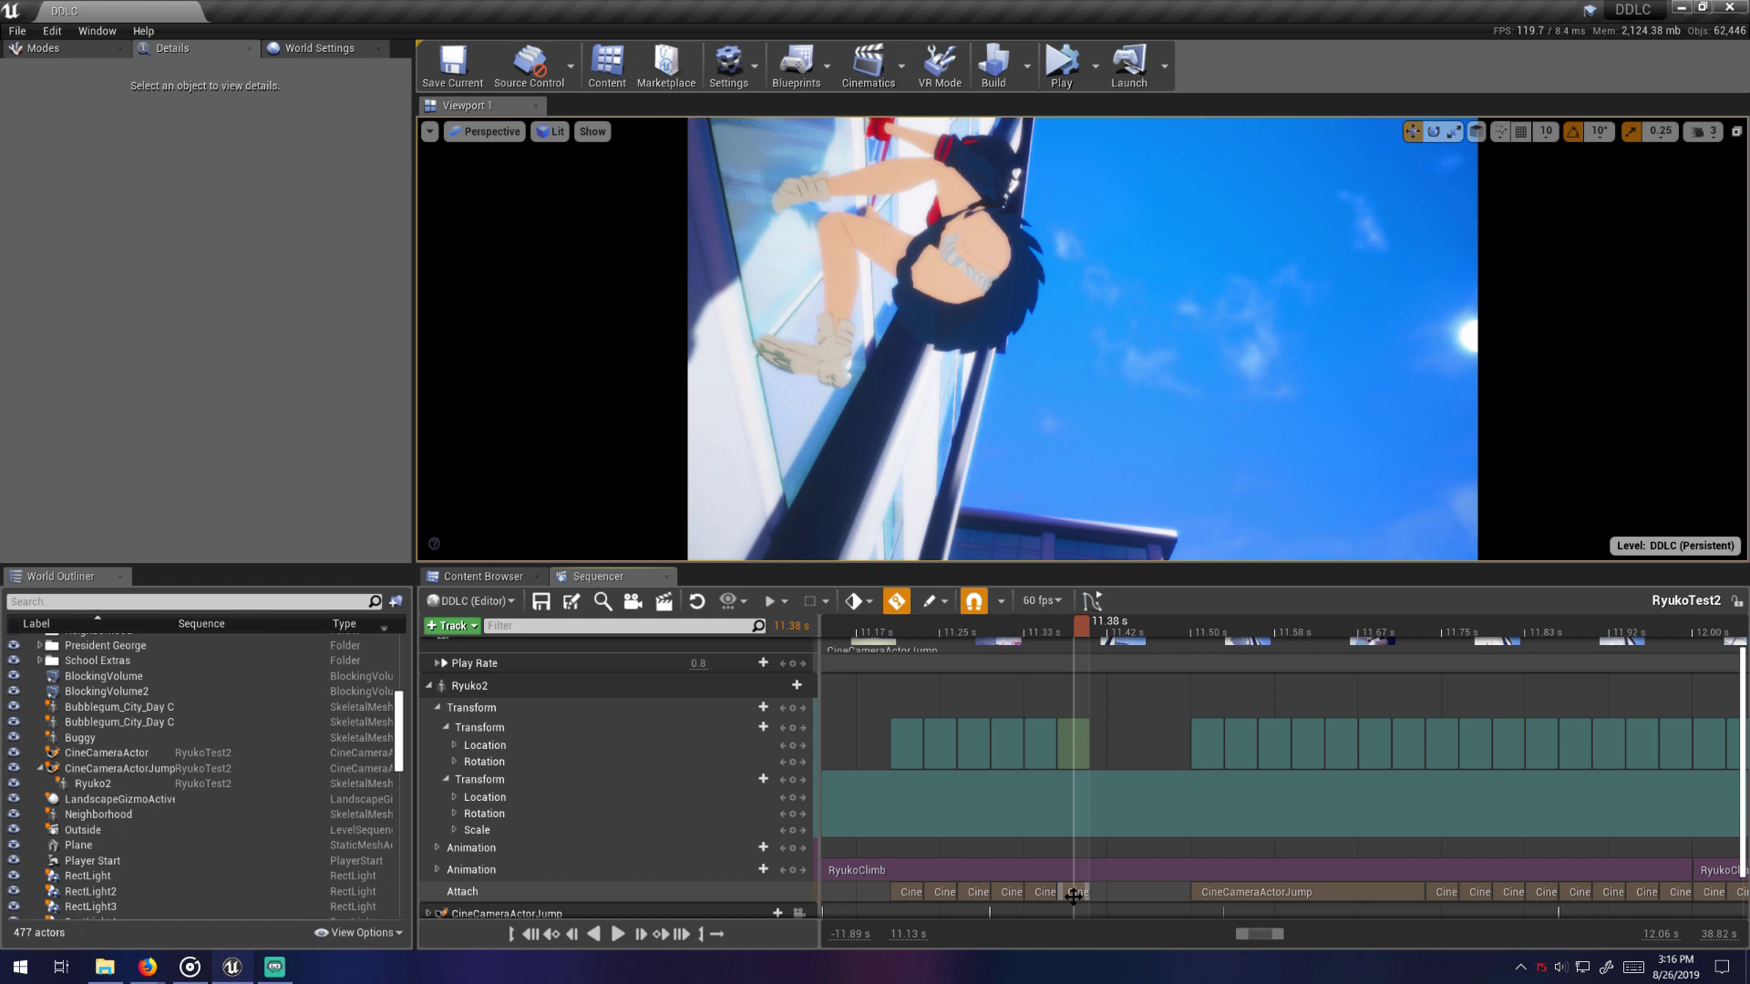
pyautogui.moveTo(1081, 623); pyautogui.dragTo(907, 716)
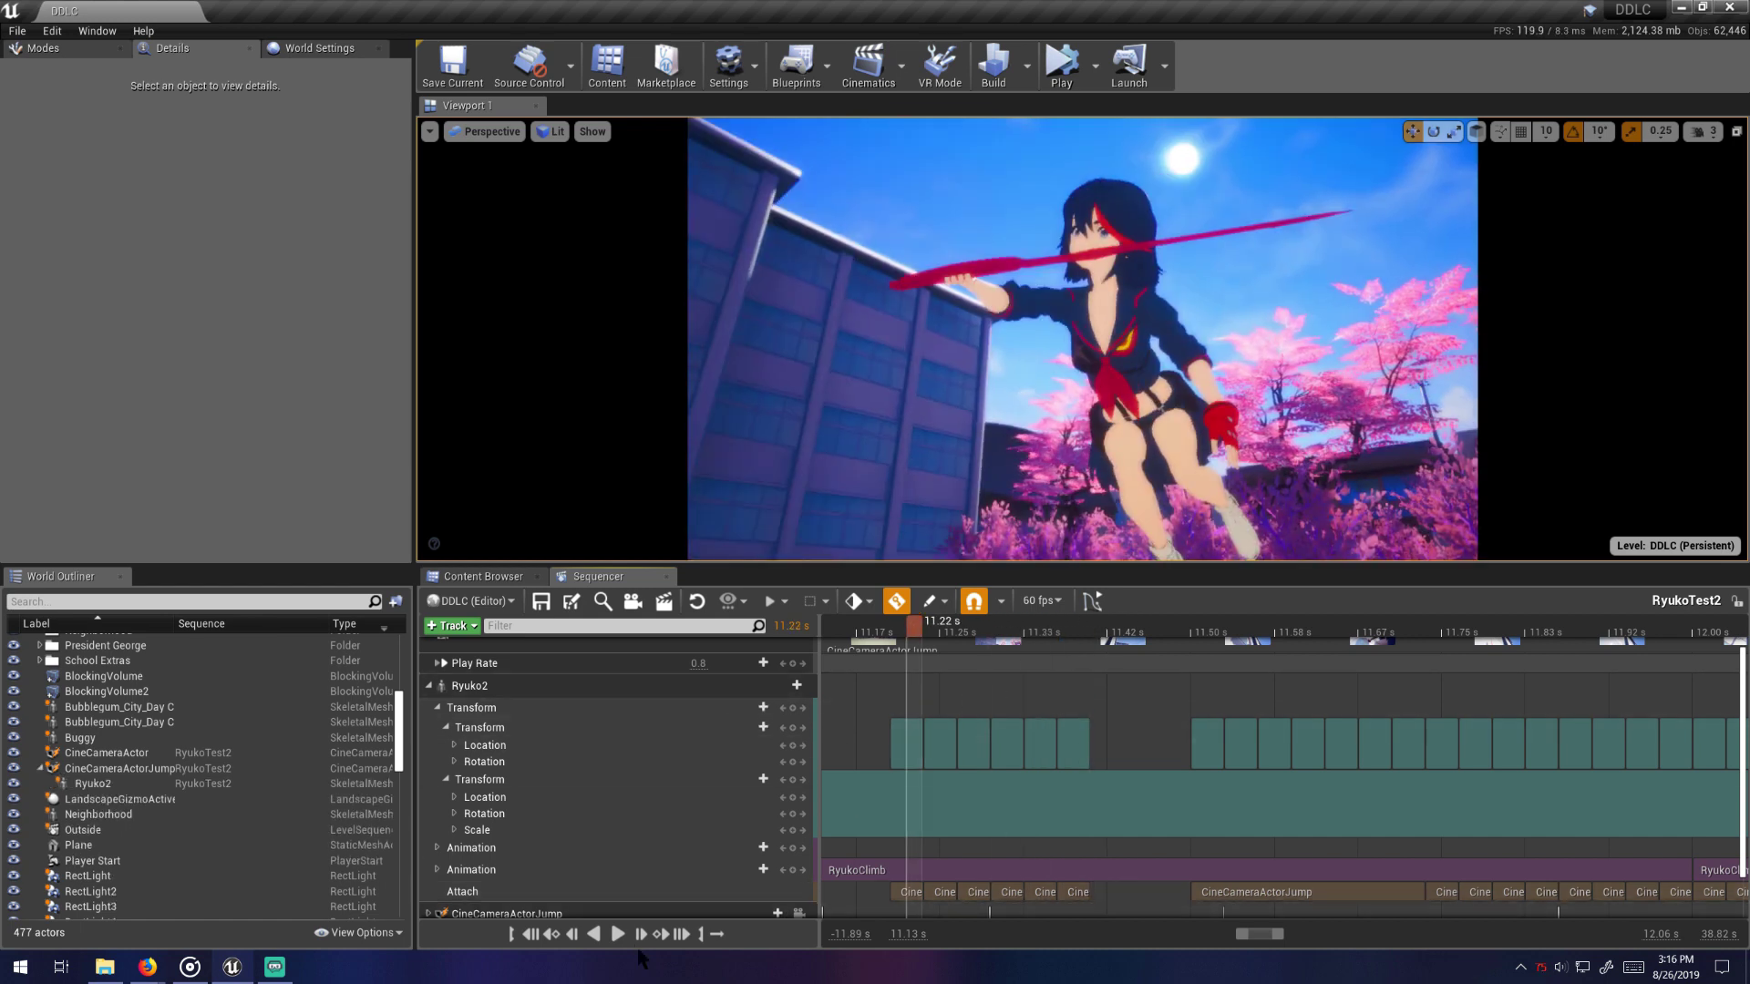
pyautogui.click(617, 934)
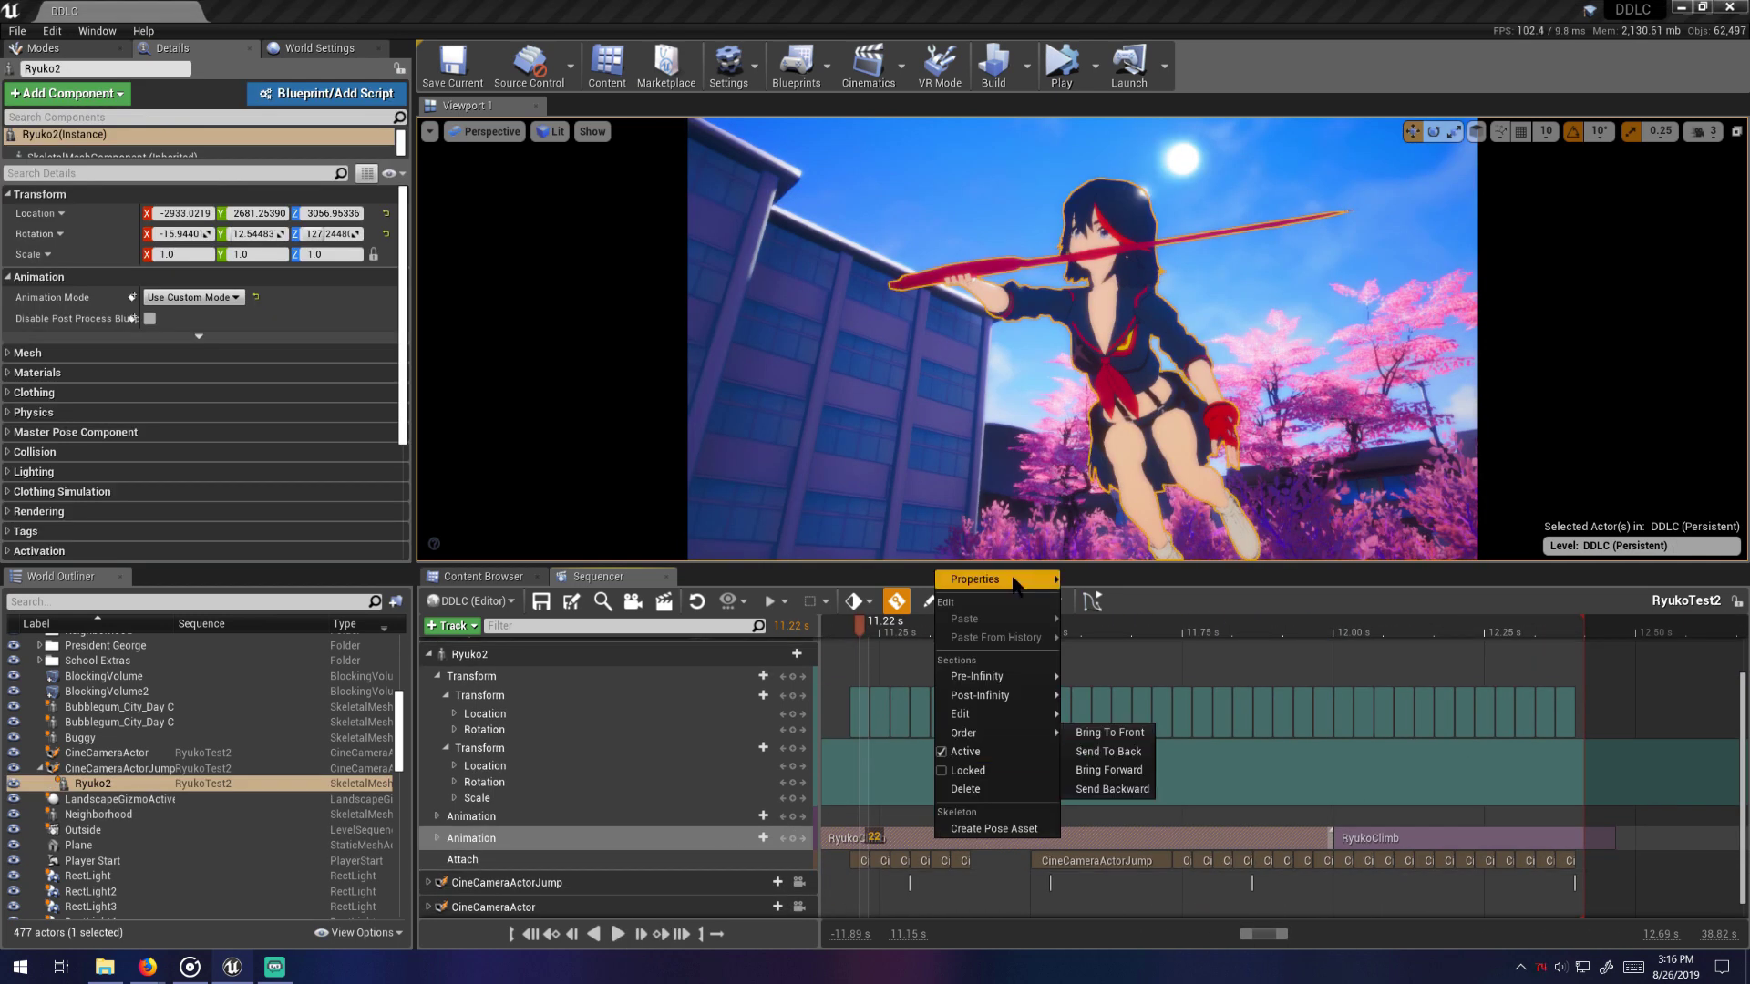
# - Open the RyukoClimb animation asset used by Ryuko2's animation section and look around its preview
pyautogui.moveTo(1015, 586)
pyautogui.doubleClick(1251, 785)
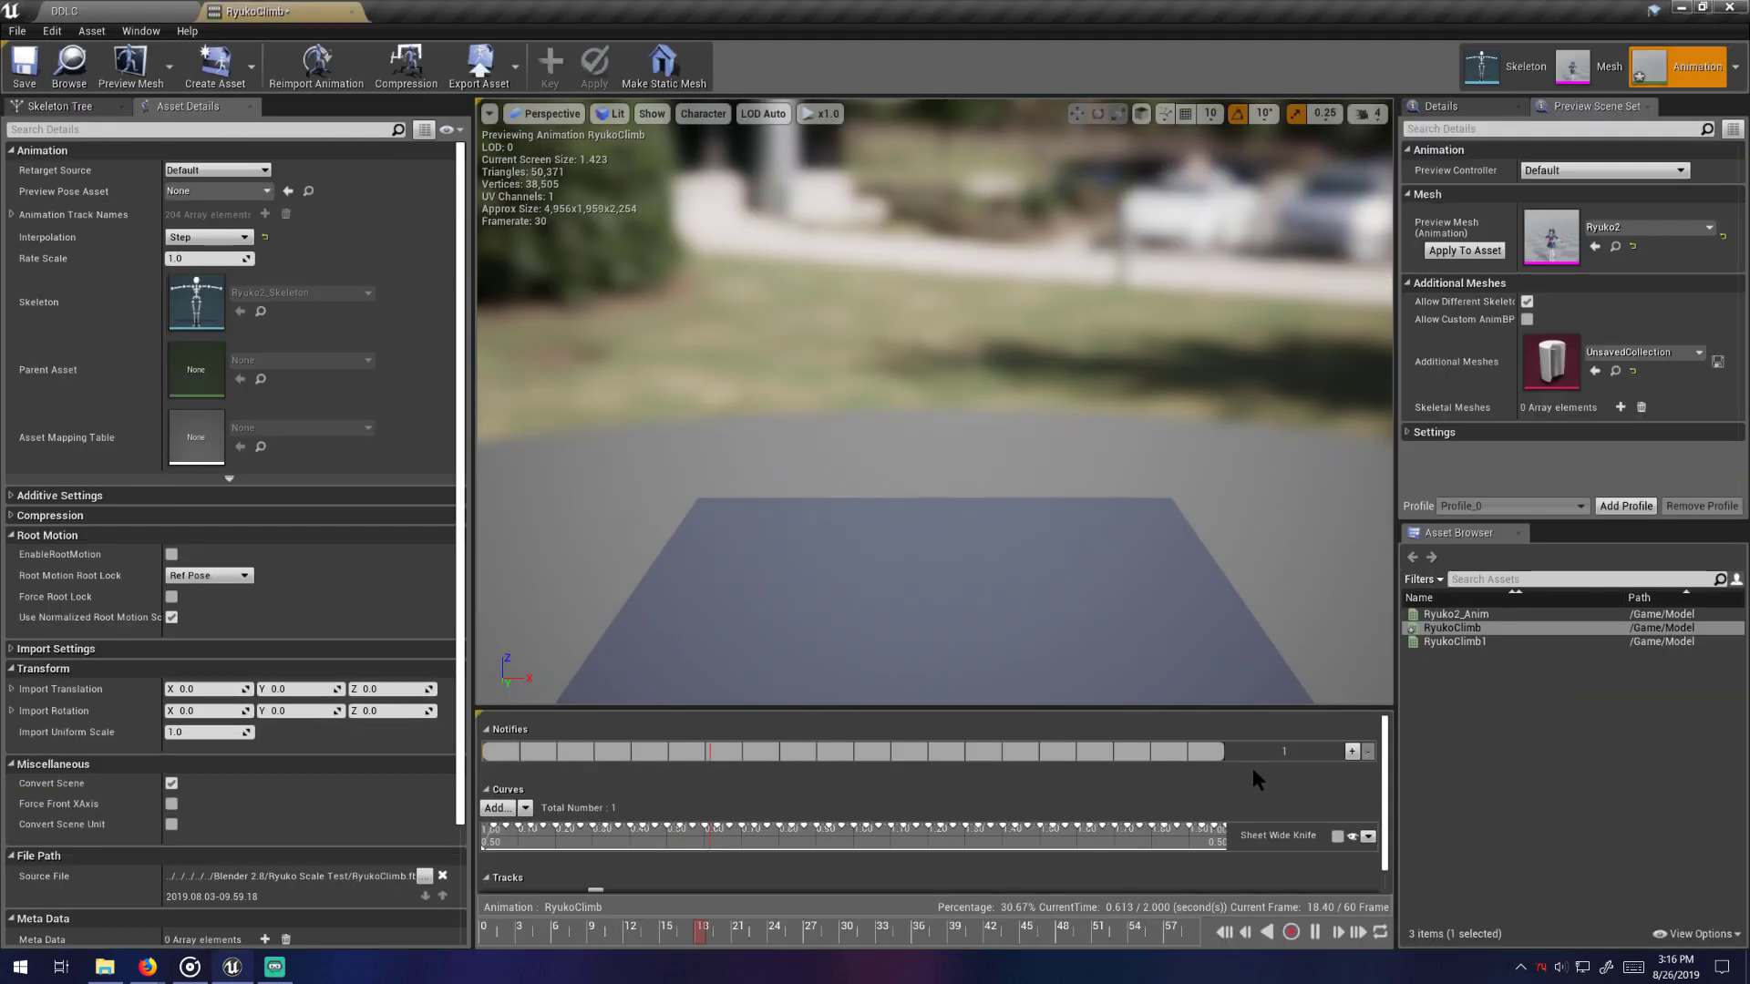
pyautogui.moveTo(1075, 494); pyautogui.dragTo(1111, 663, button='right')
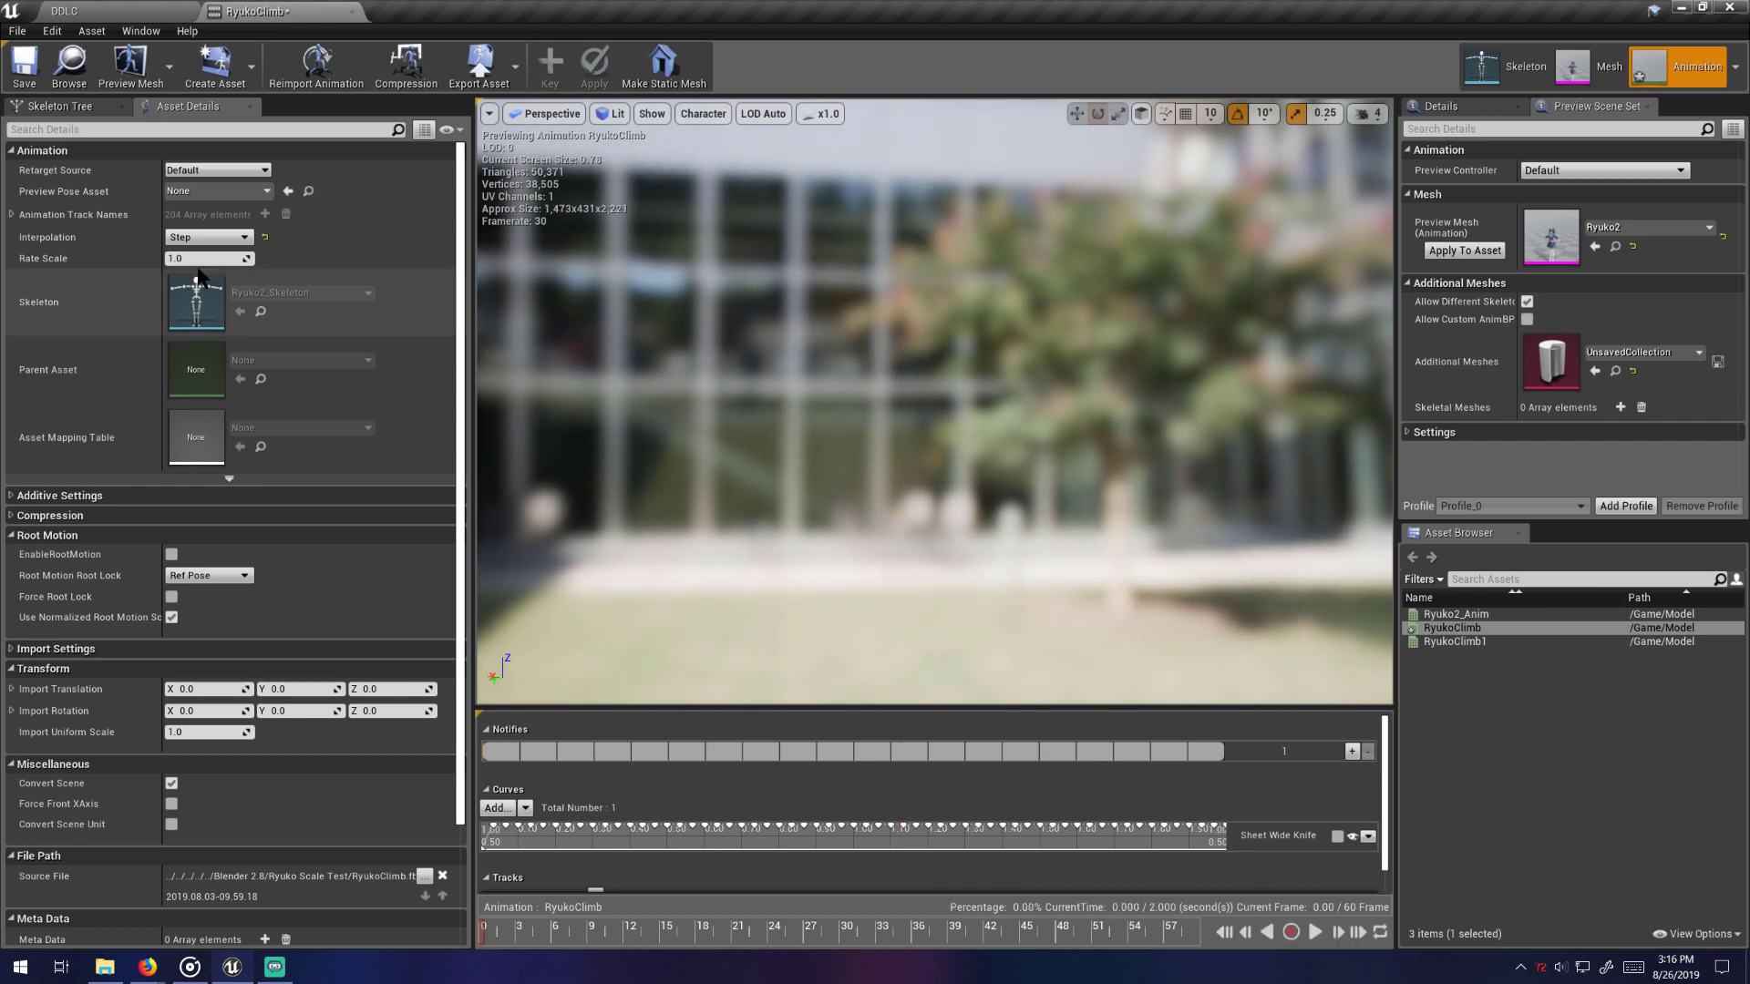
# - Lower RyukoClimb's Rate Scale to 0.093334 and set its interpolation to Linear while previewing the climb
pyautogui.moveTo(206, 257); pyautogui.dragTo(182, 258)
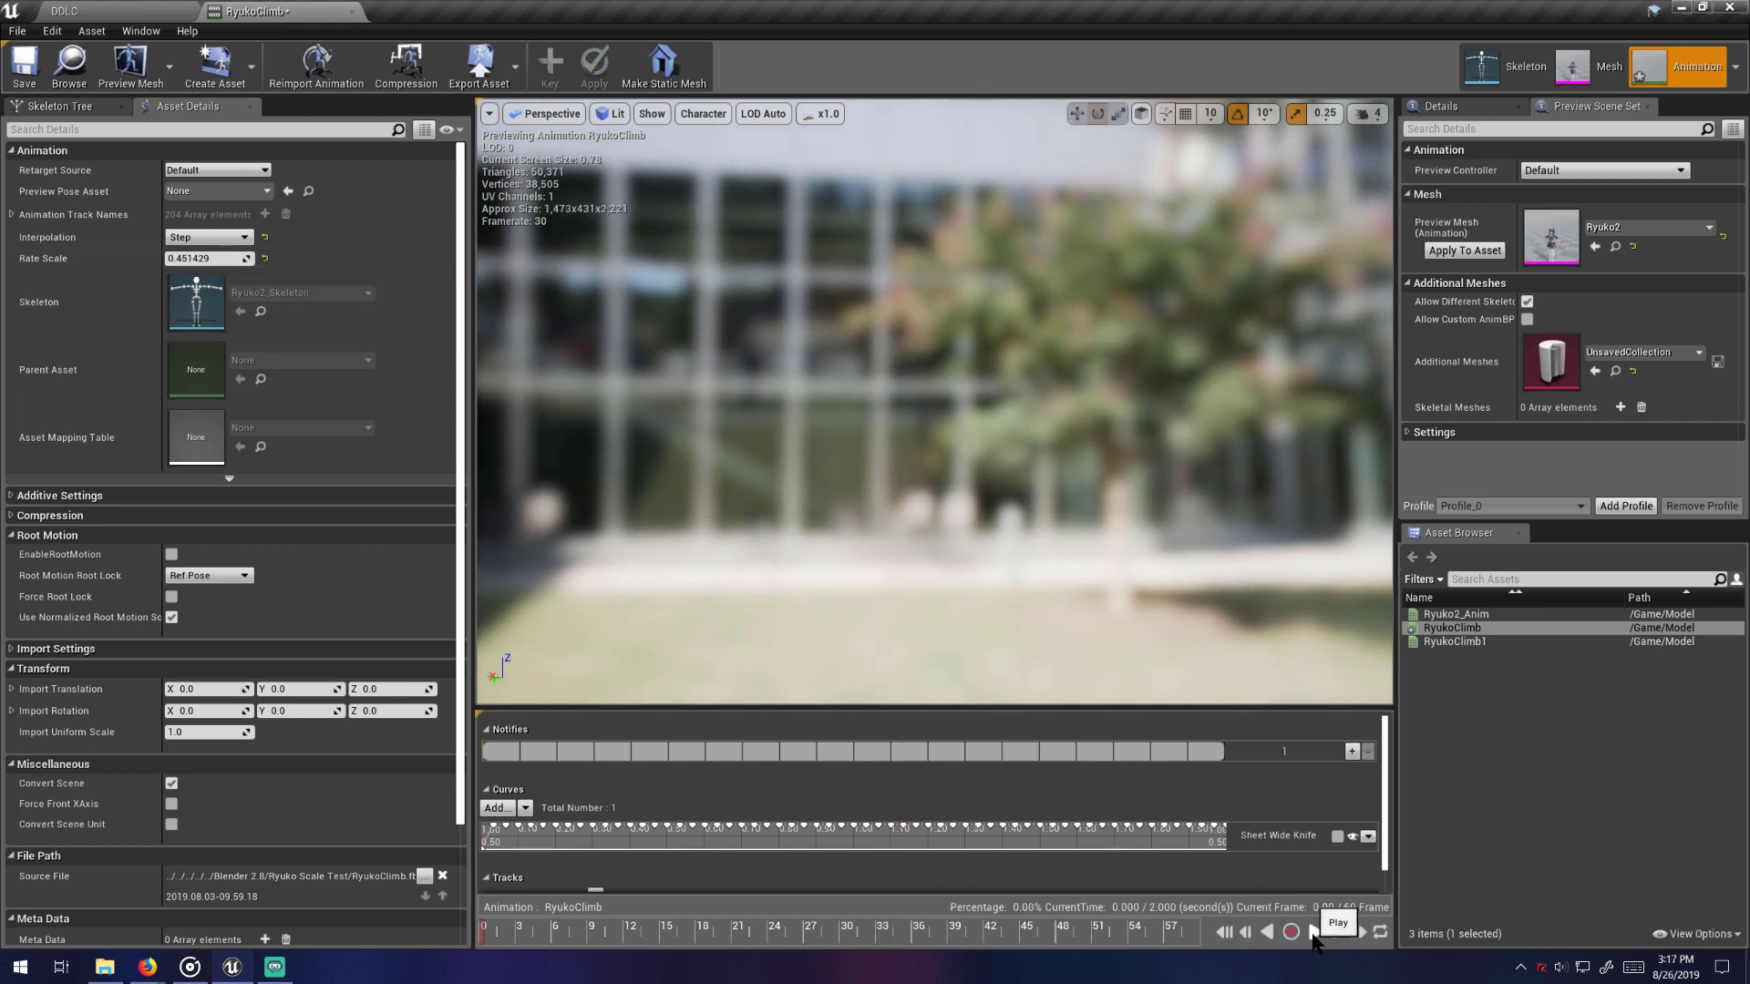
pyautogui.moveTo(1120, 562); pyautogui.dragTo(1185, 664, button='right')
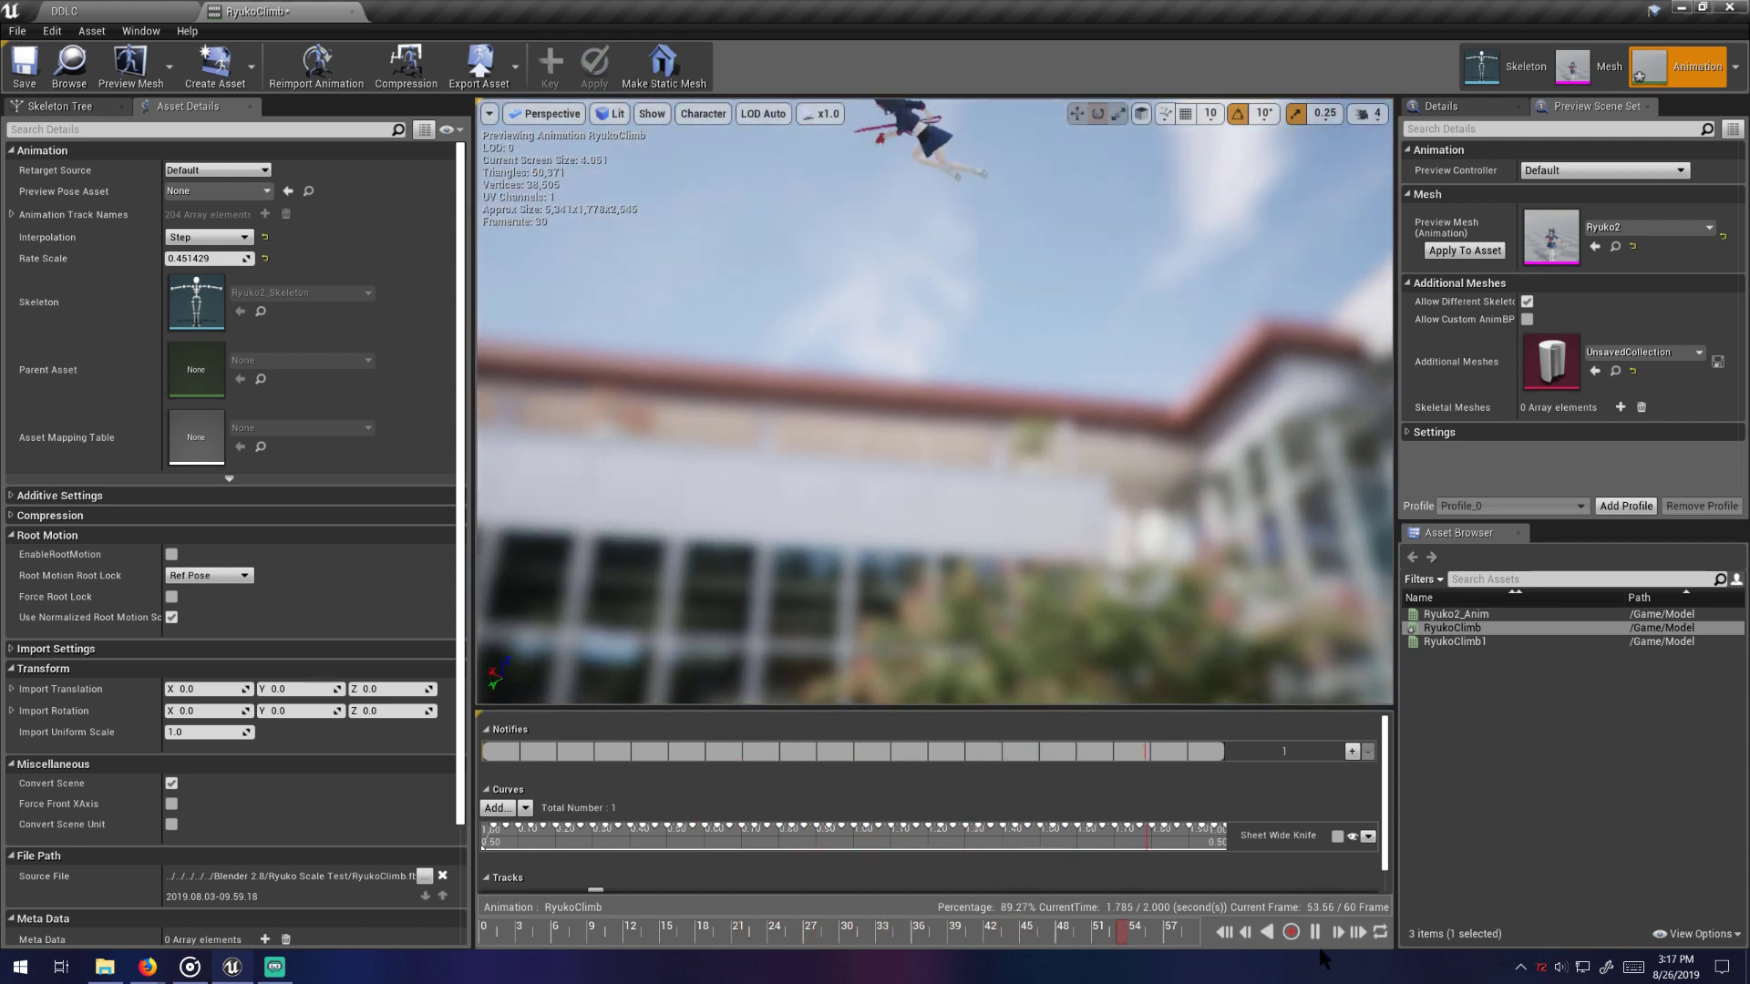
pyautogui.moveTo(785, 546); pyautogui.dragTo(777, 674, button='right')
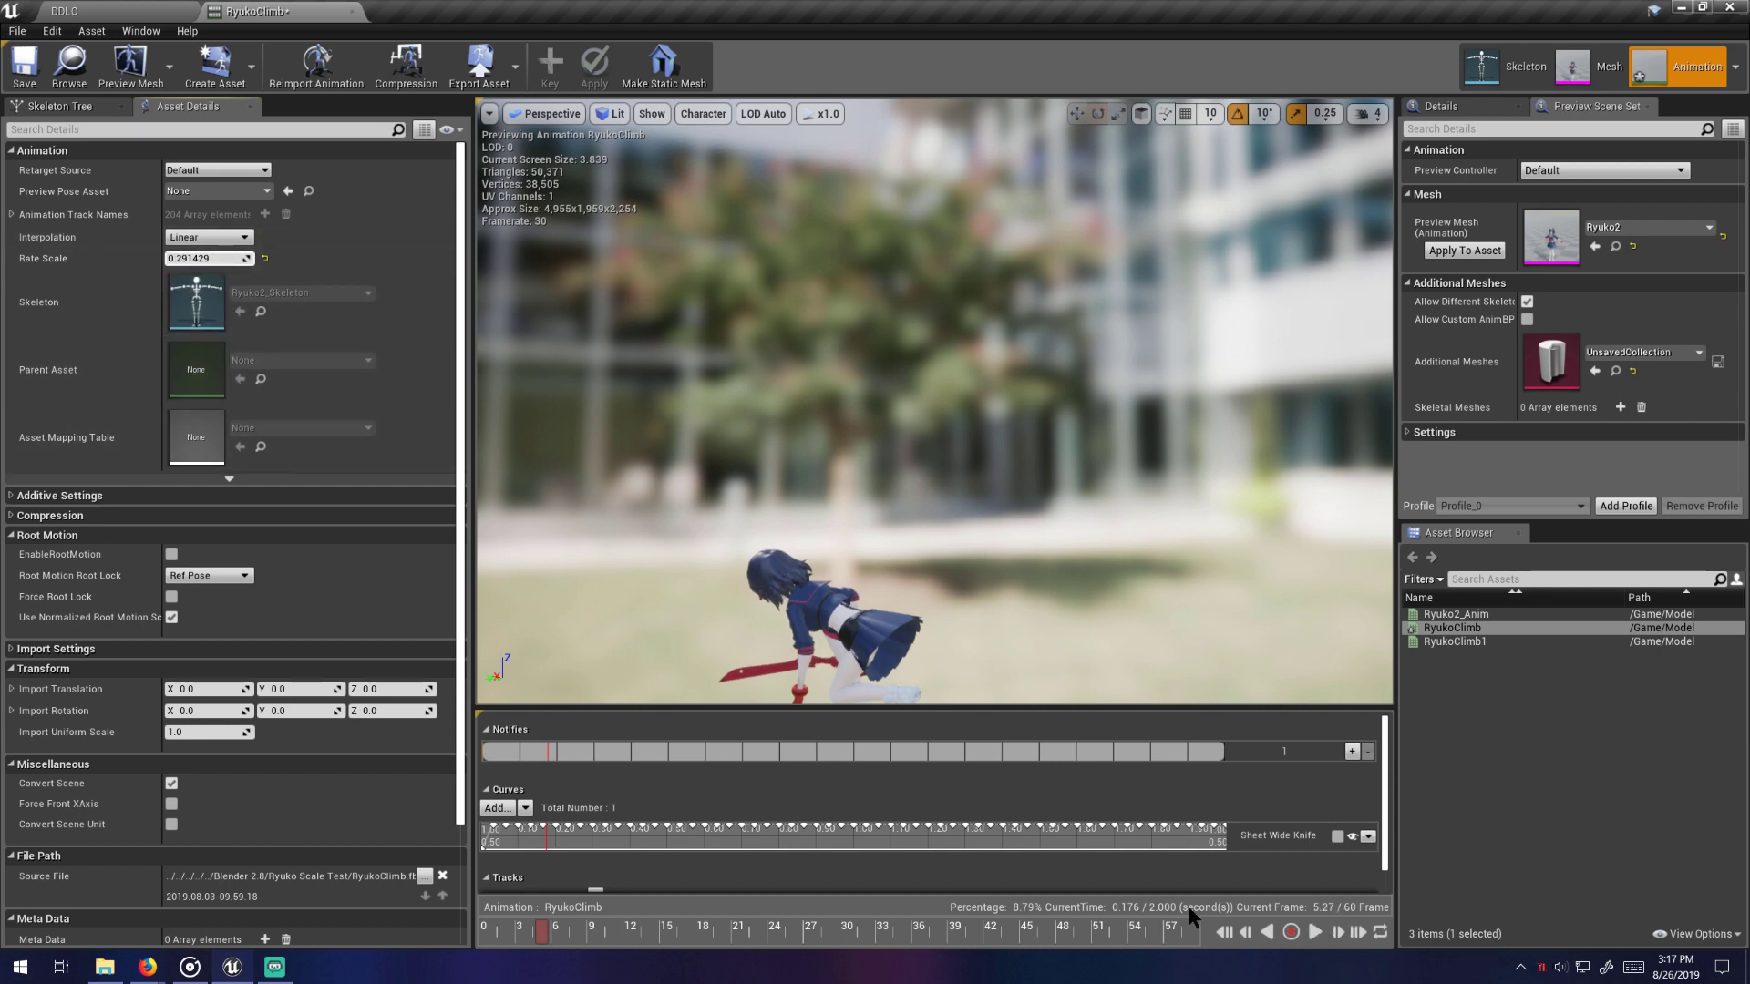
pyautogui.moveTo(1092, 542); pyautogui.dragTo(1187, 882, button='right')
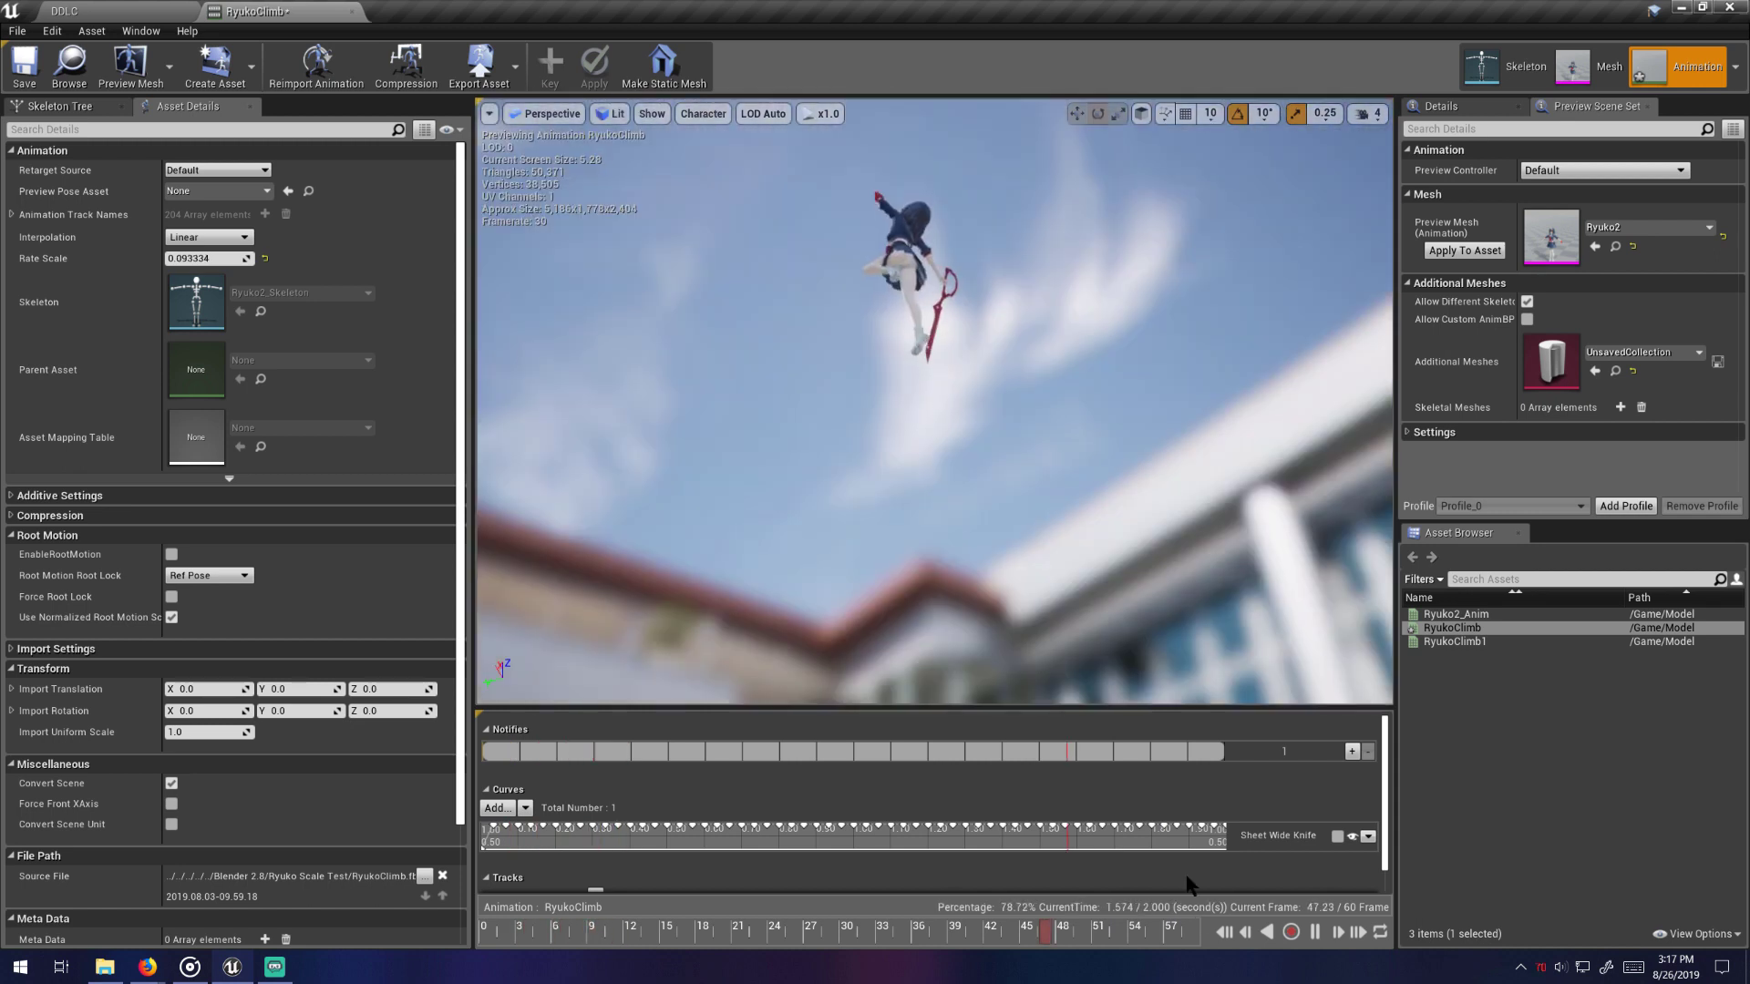
# - Play the slowed RyukoClimb preview backward and forward to examine its Linear interpolation, and pause near the end
pyautogui.click(1267, 932)
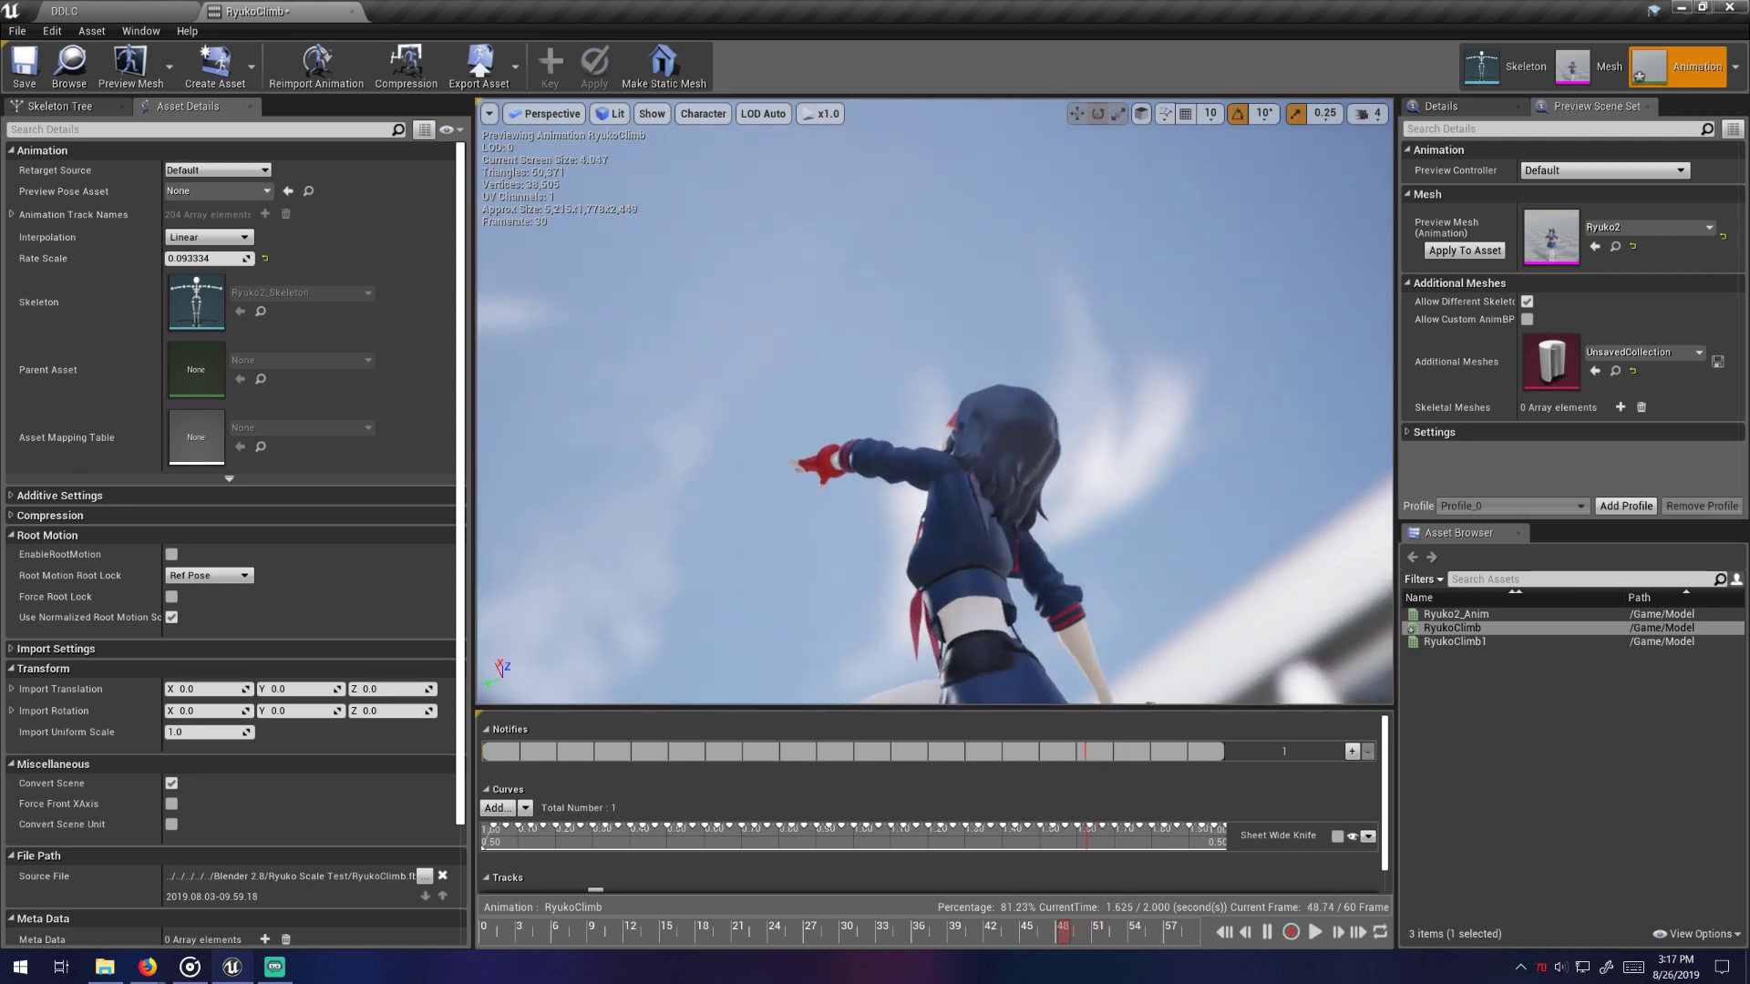
pyautogui.click(1314, 931)
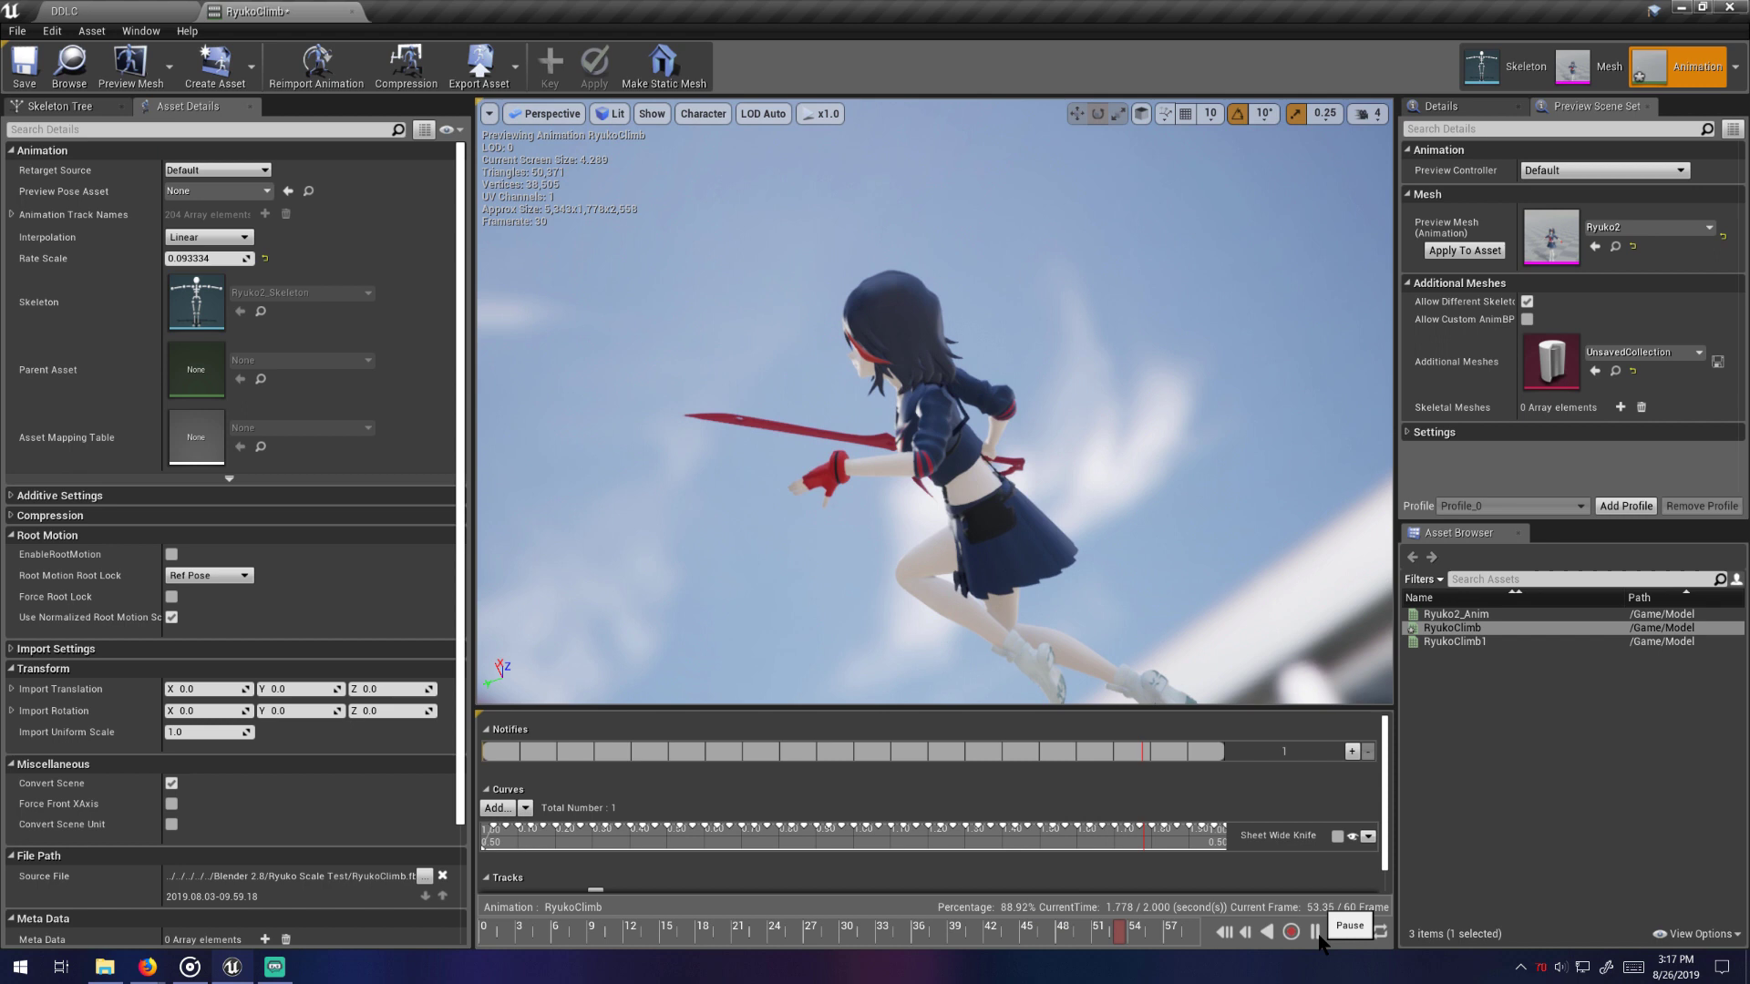
pyautogui.click(1316, 936)
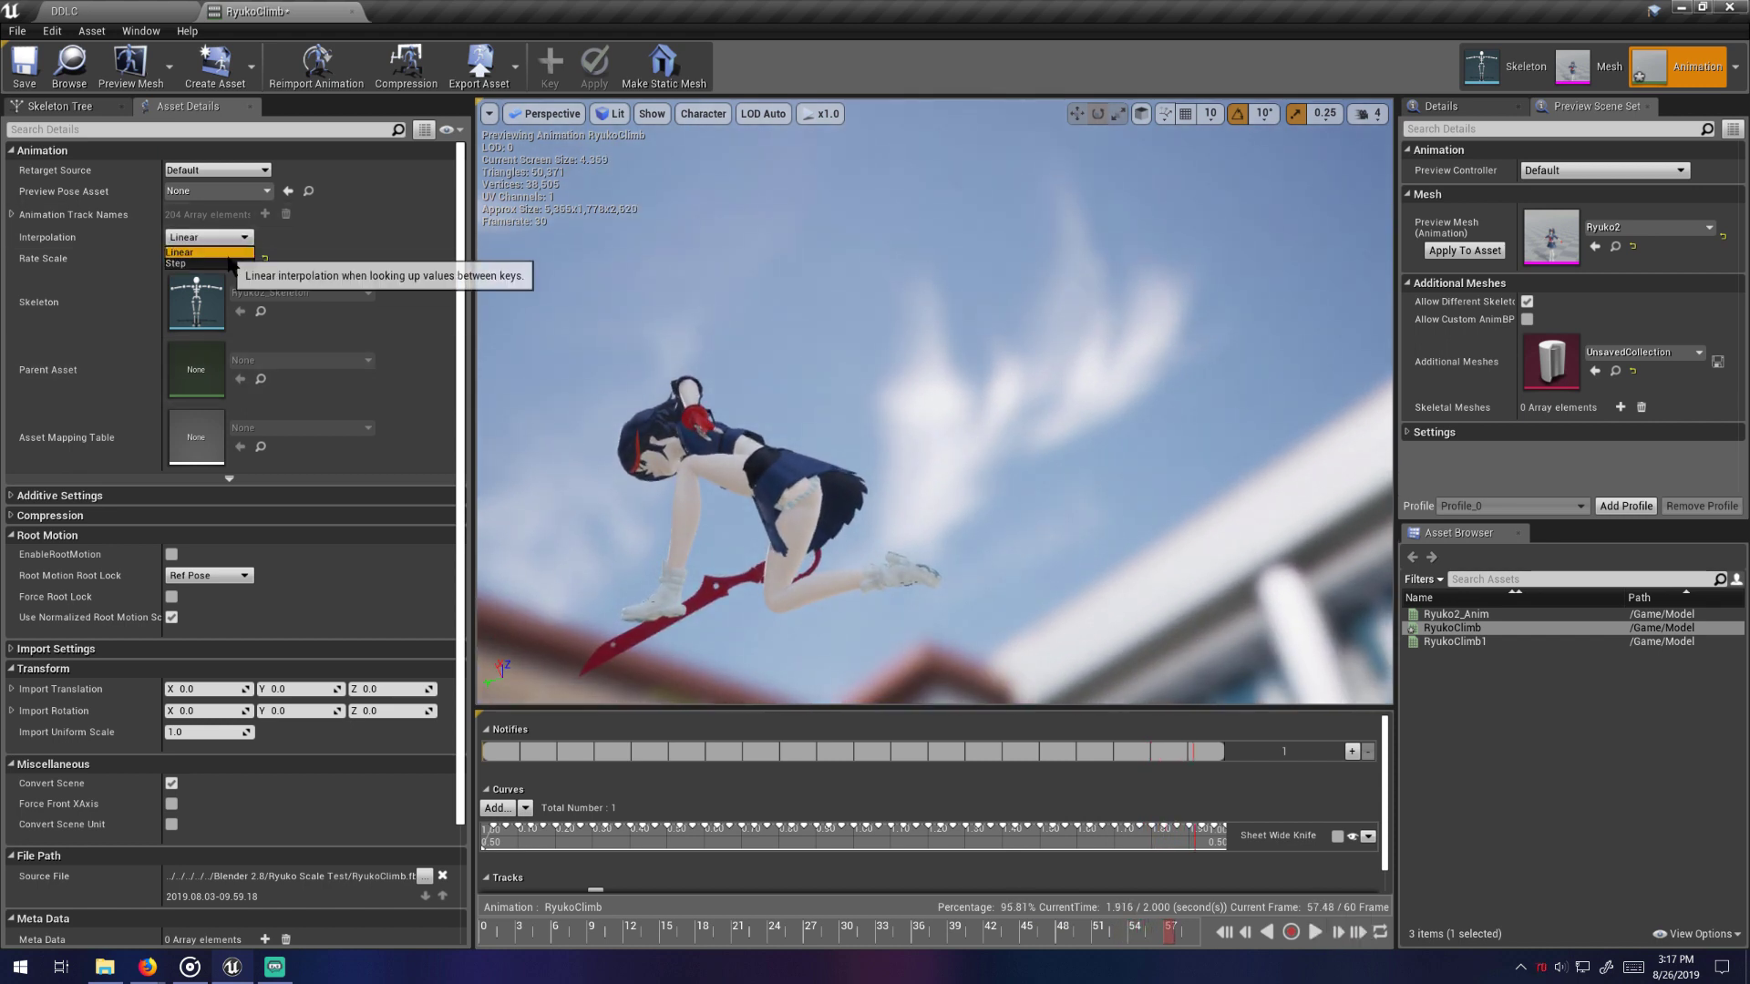
# - Set RyukoClimb's interpolation to Step and scrub the preview around frame 52 to check the stepped poses
pyautogui.click(218, 264)
pyautogui.click(1114, 946)
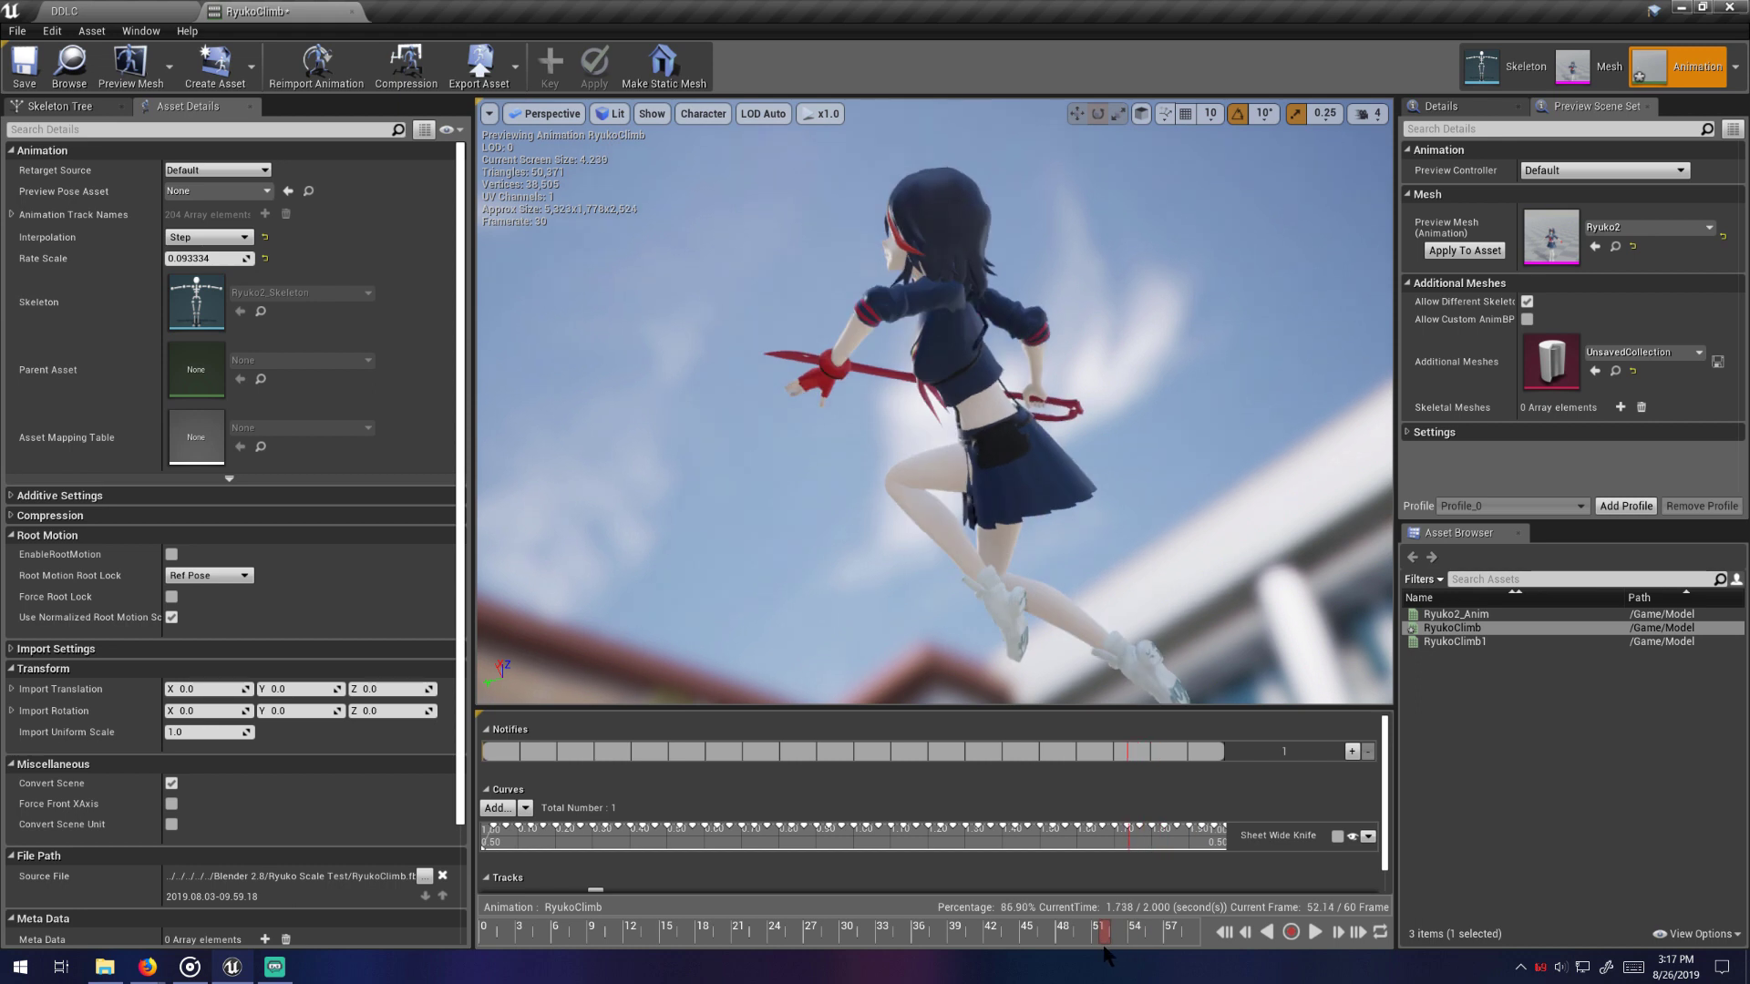
pyautogui.moveTo(1103, 949); pyautogui.dragTo(1091, 949)
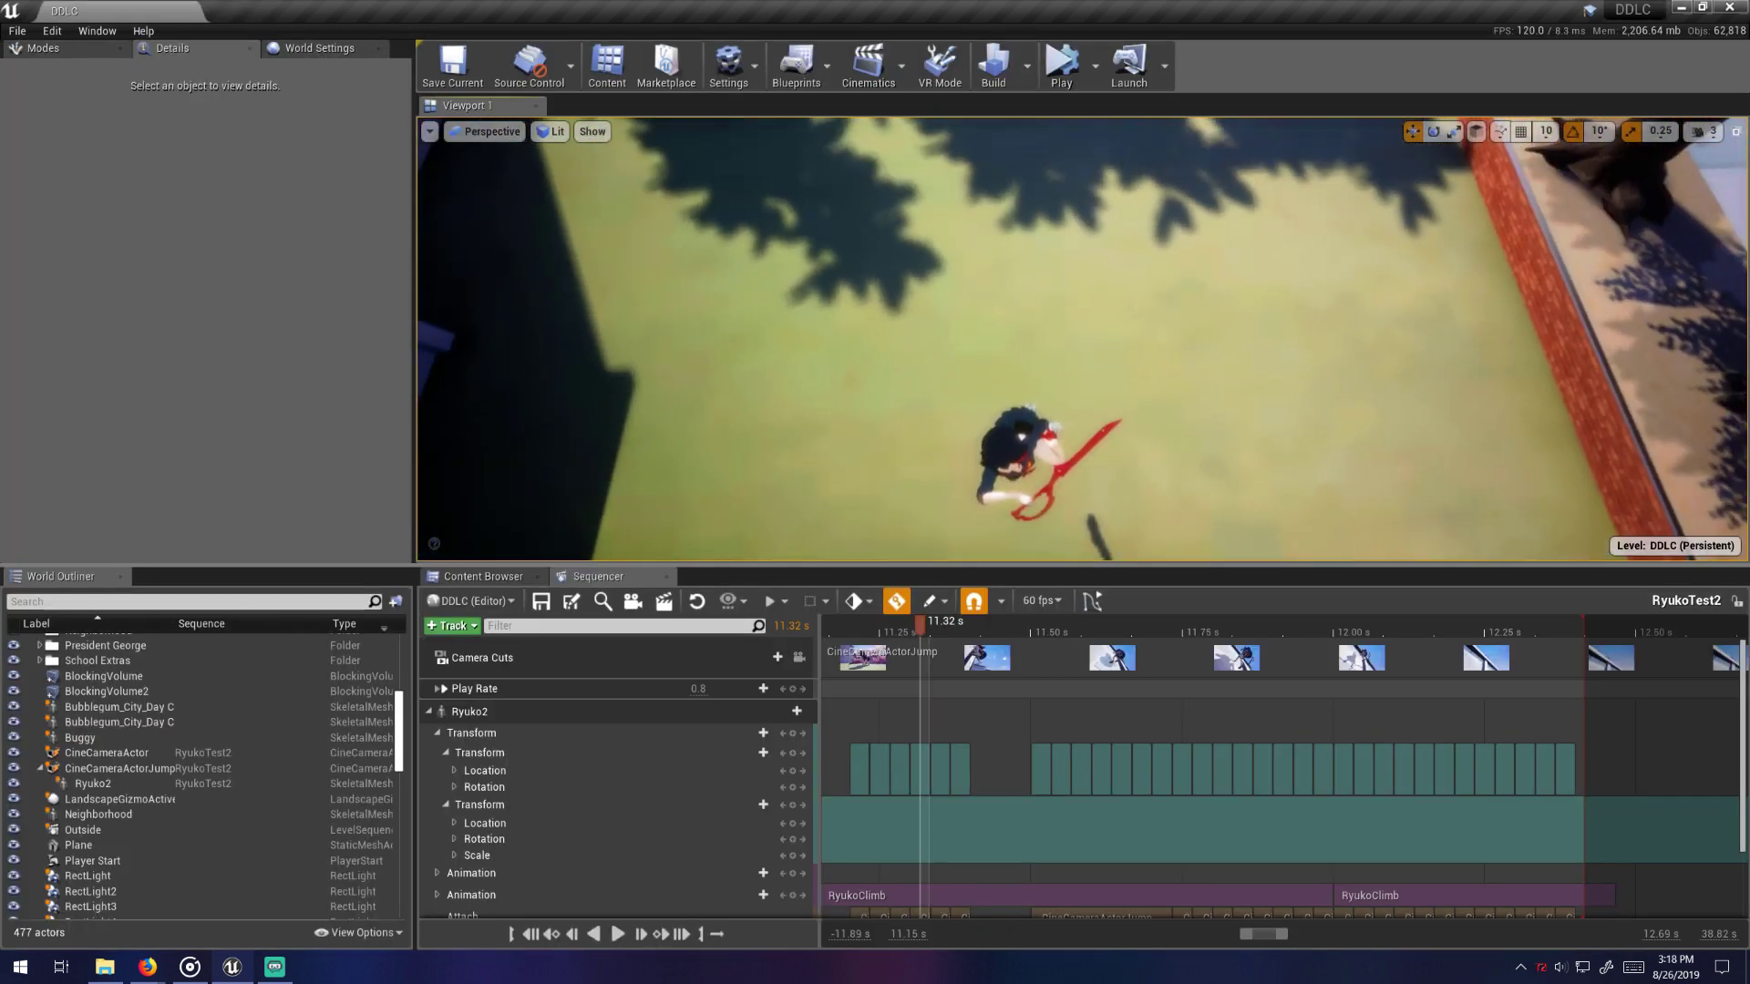
# - Watch Ryuko2's climb from a free perspective view in the level, advancing frames and playing the sequence
pyautogui.moveTo(1081, 338); pyautogui.dragTo(1048, 446, button='right')
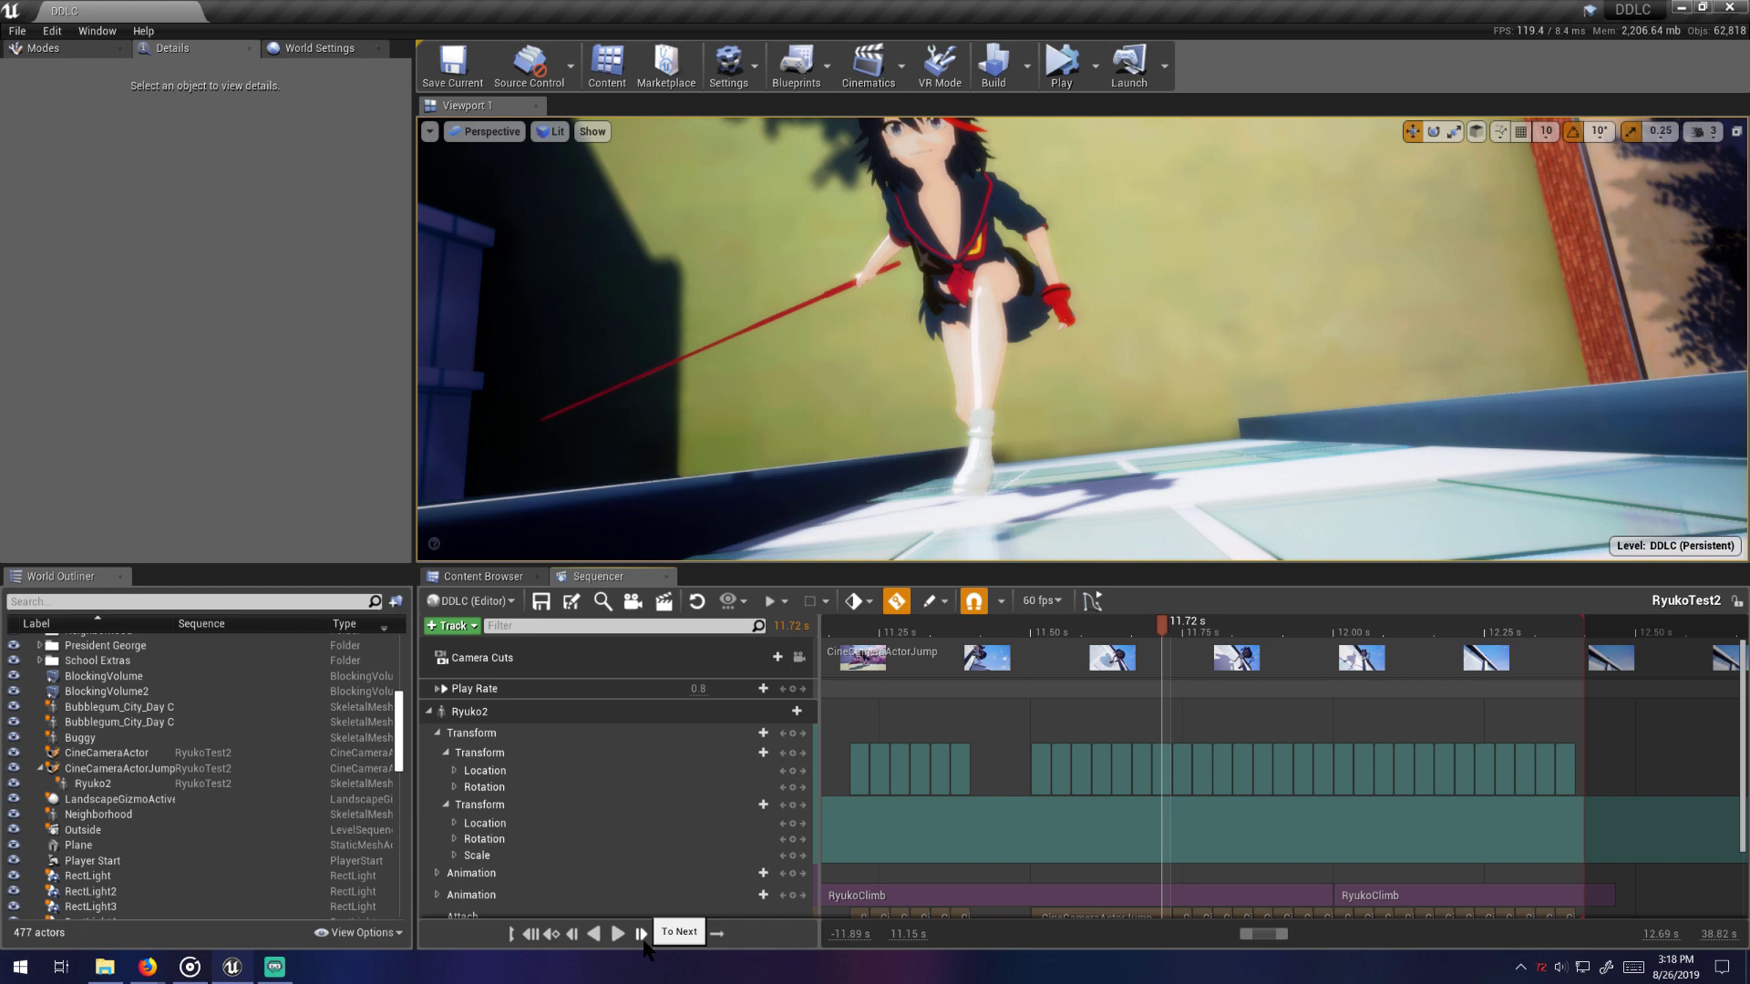
pyautogui.click(642, 934)
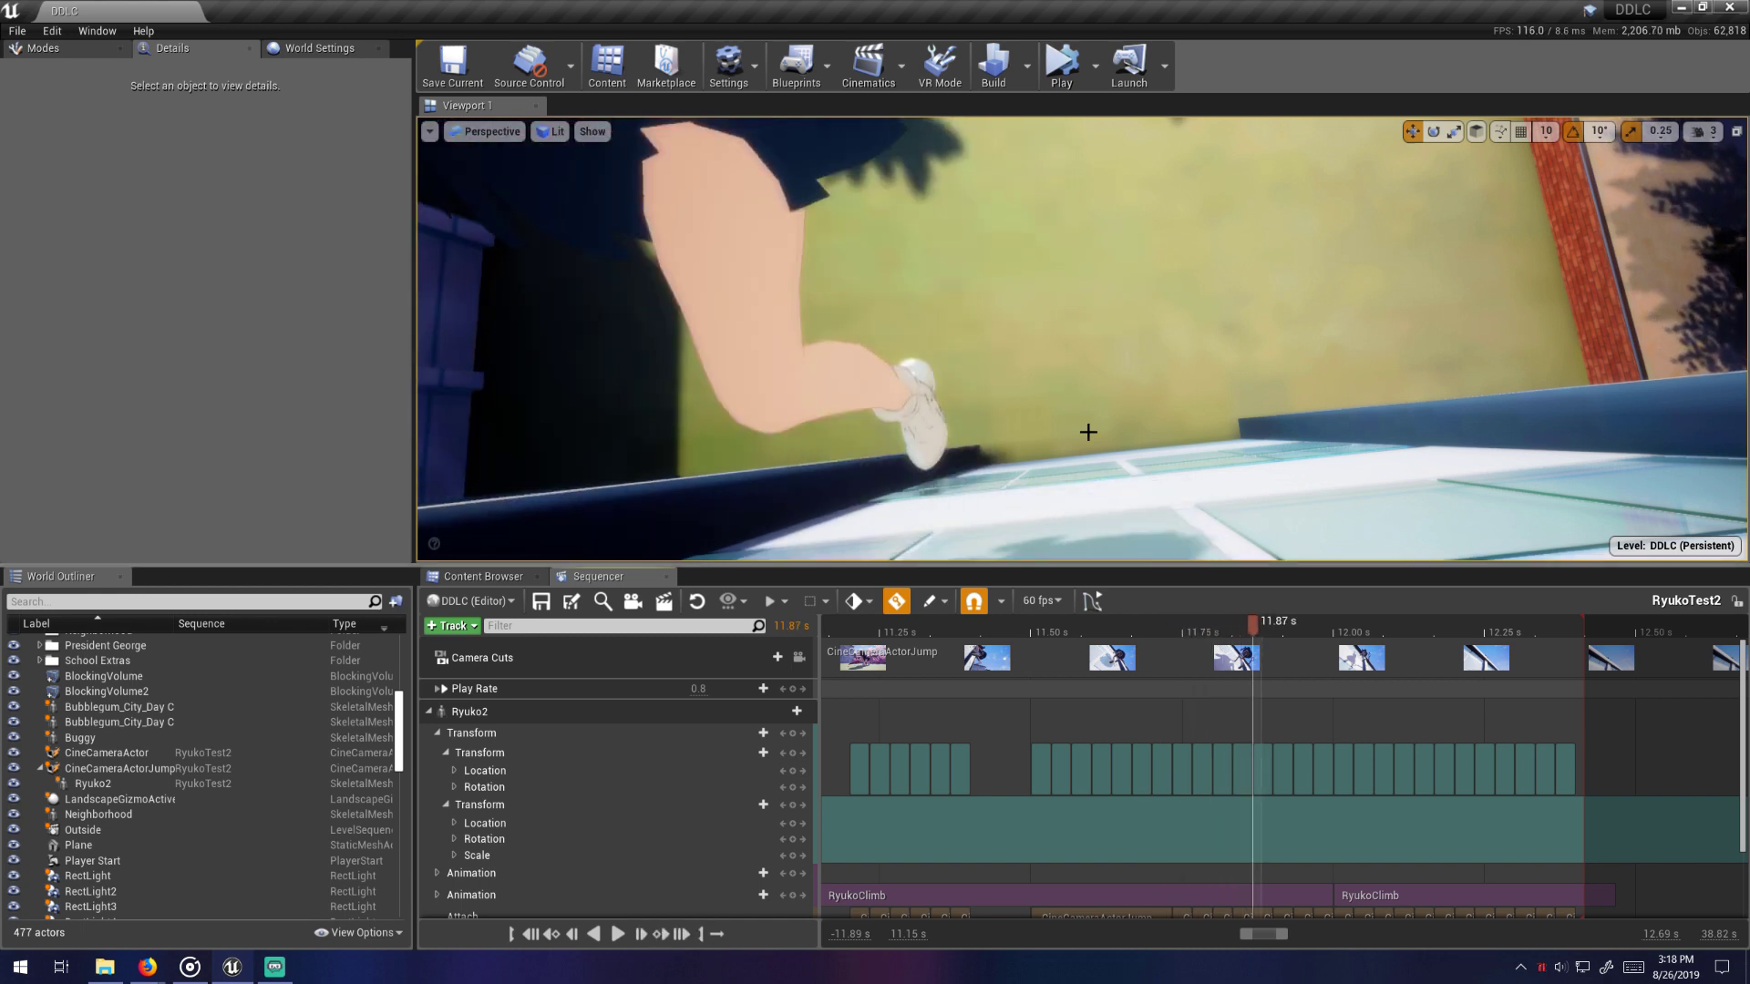
pyautogui.click(617, 934)
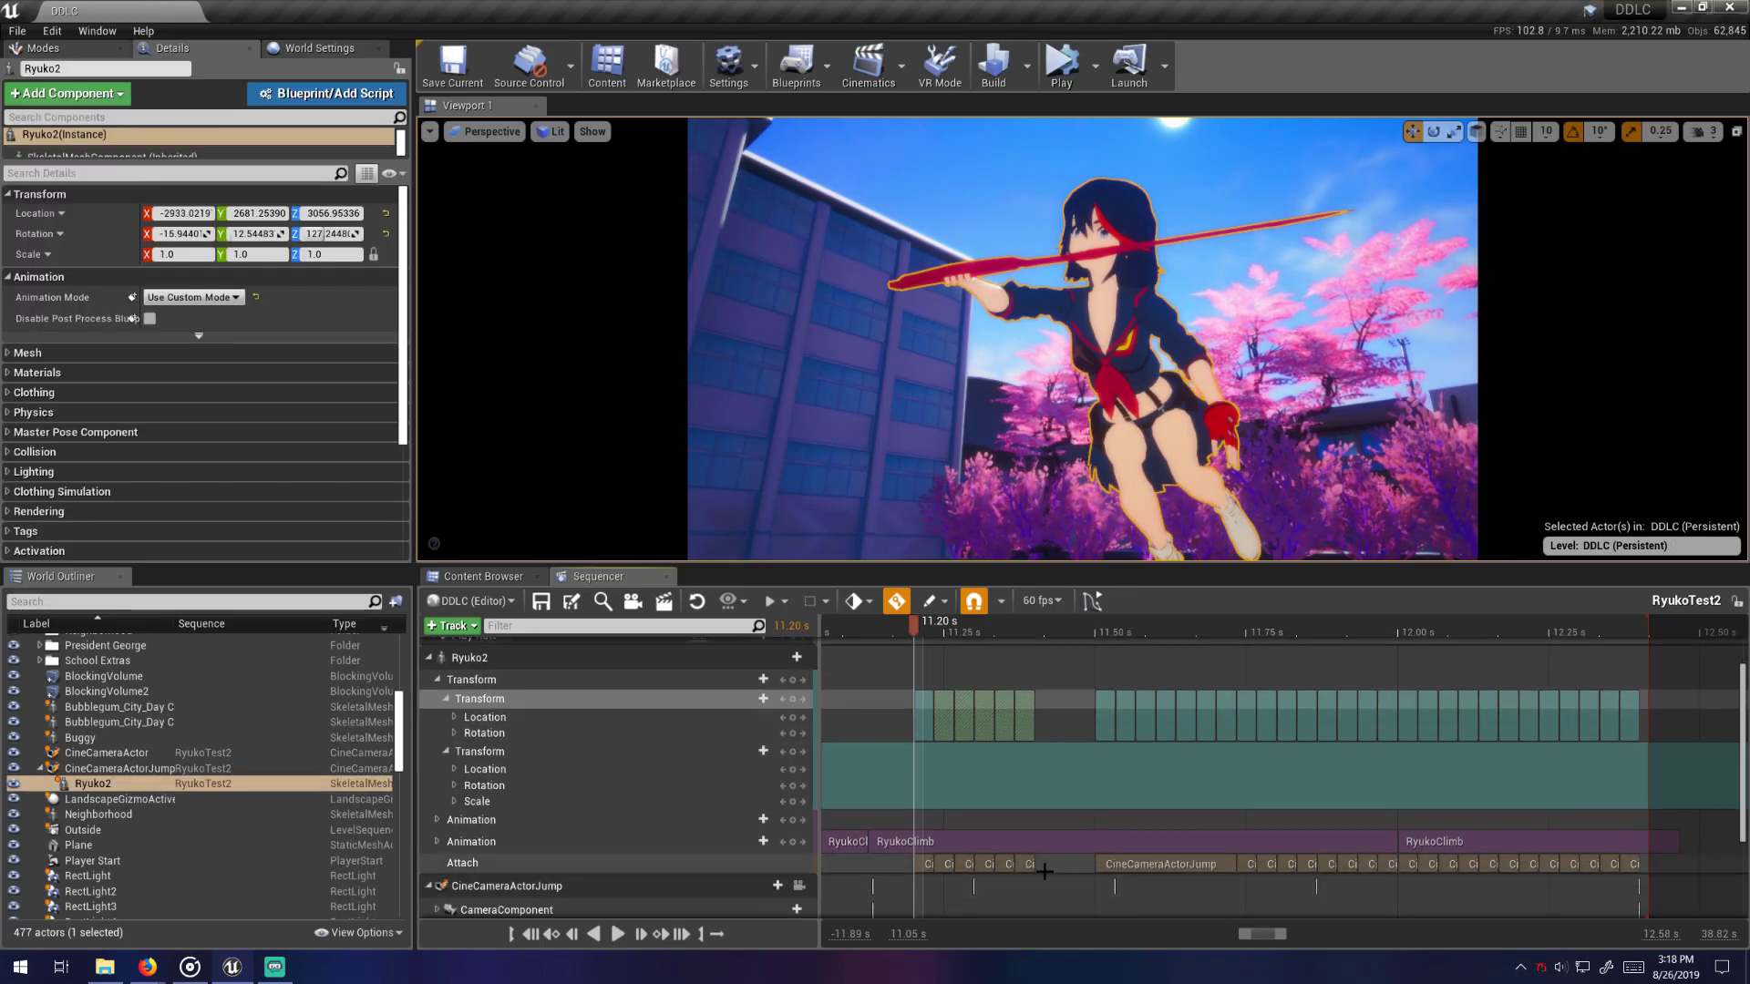
# - Delete Ryuko2's selected transform and attach sections after 11.23 s and key CineCameraActorJump's transform at 11.23 s
pyautogui.press('Right')
pyautogui.press('Right')
pyautogui.scroll(-4, 719, 824)
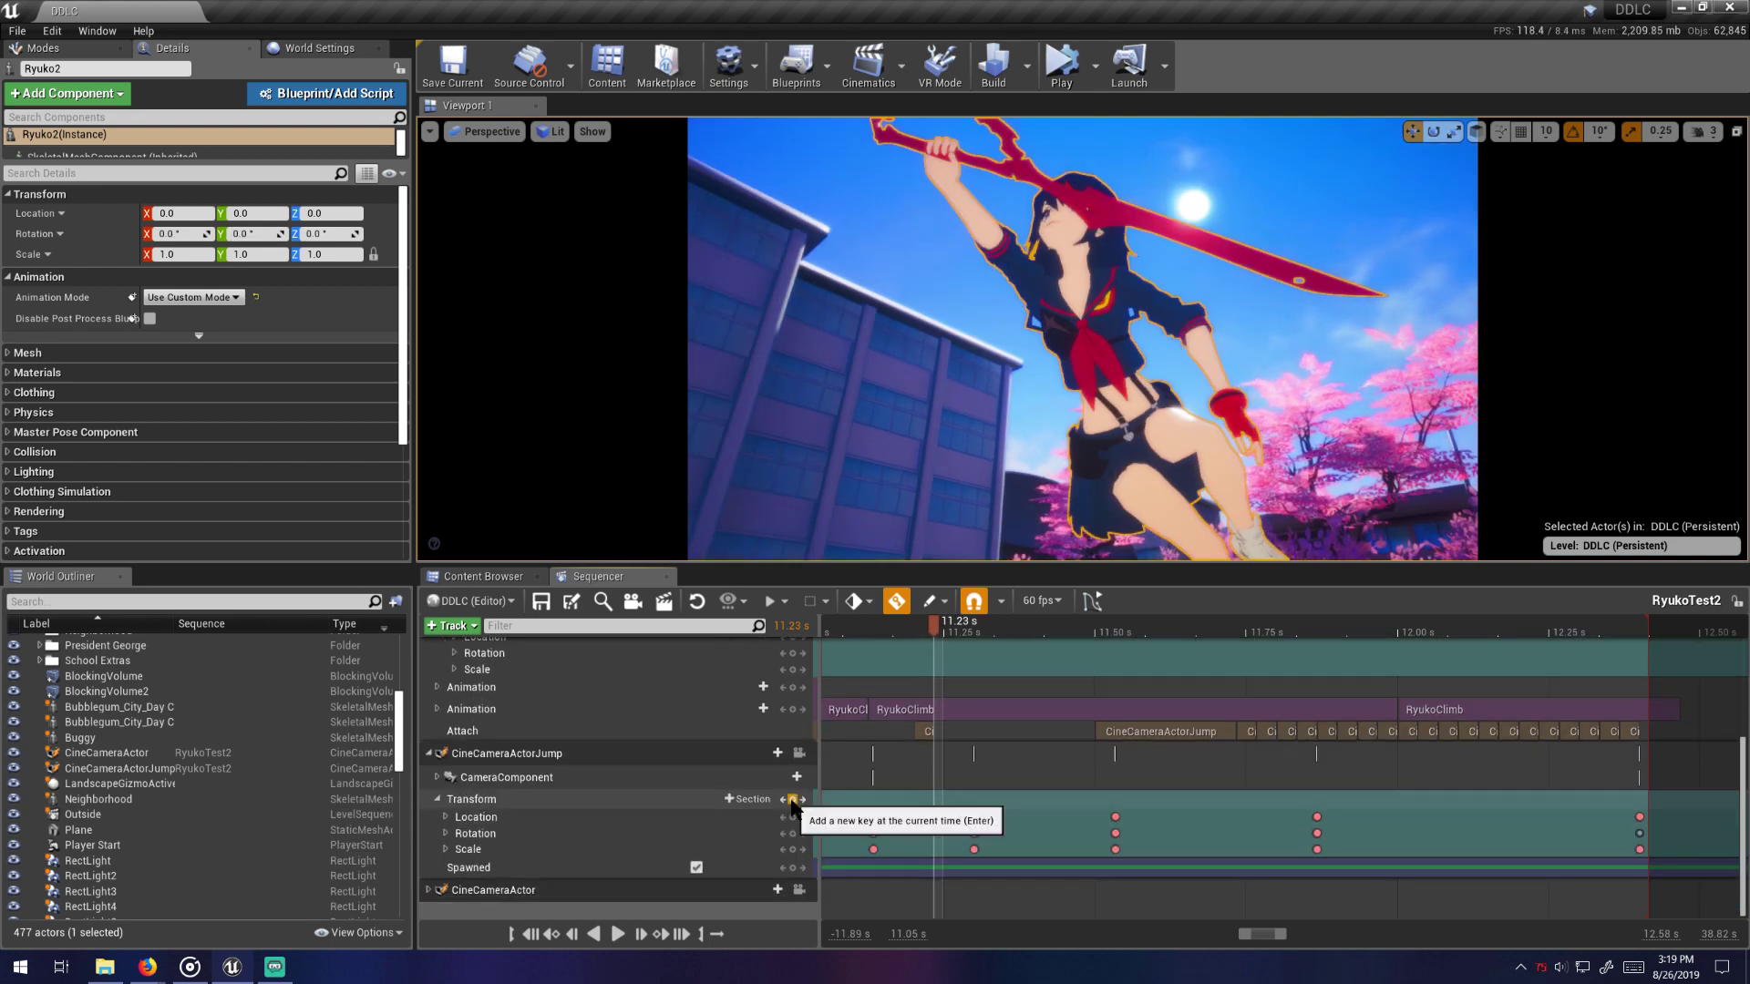
pyautogui.press('Right')
pyautogui.click(572, 934)
pyautogui.click(791, 799)
# - Key CineCameraActorJump's transform every two frames from 11.27 s to 11.33 s
pyautogui.keyDown('ctrl'); pyautogui.scroll(5, 848, 866); pyautogui.keyUp('ctrl')
pyautogui.click(640, 934)
pyautogui.click(640, 934)
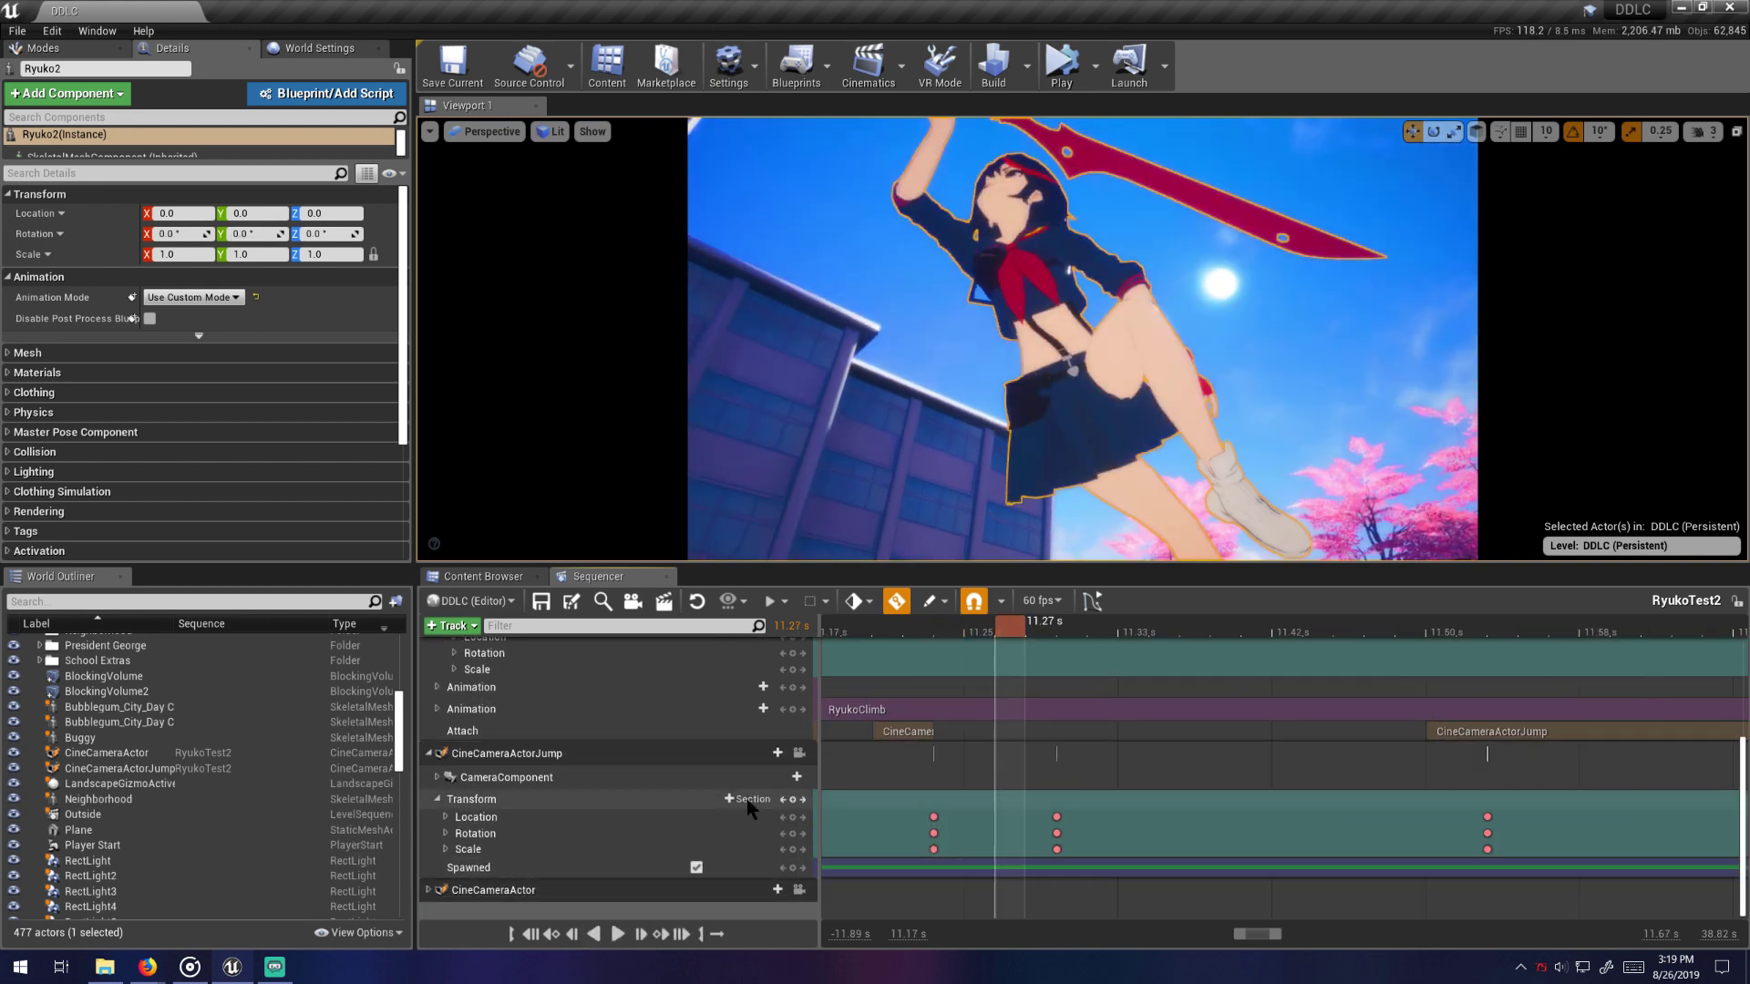
pyautogui.click(791, 798)
pyautogui.click(640, 934)
pyautogui.click(792, 800)
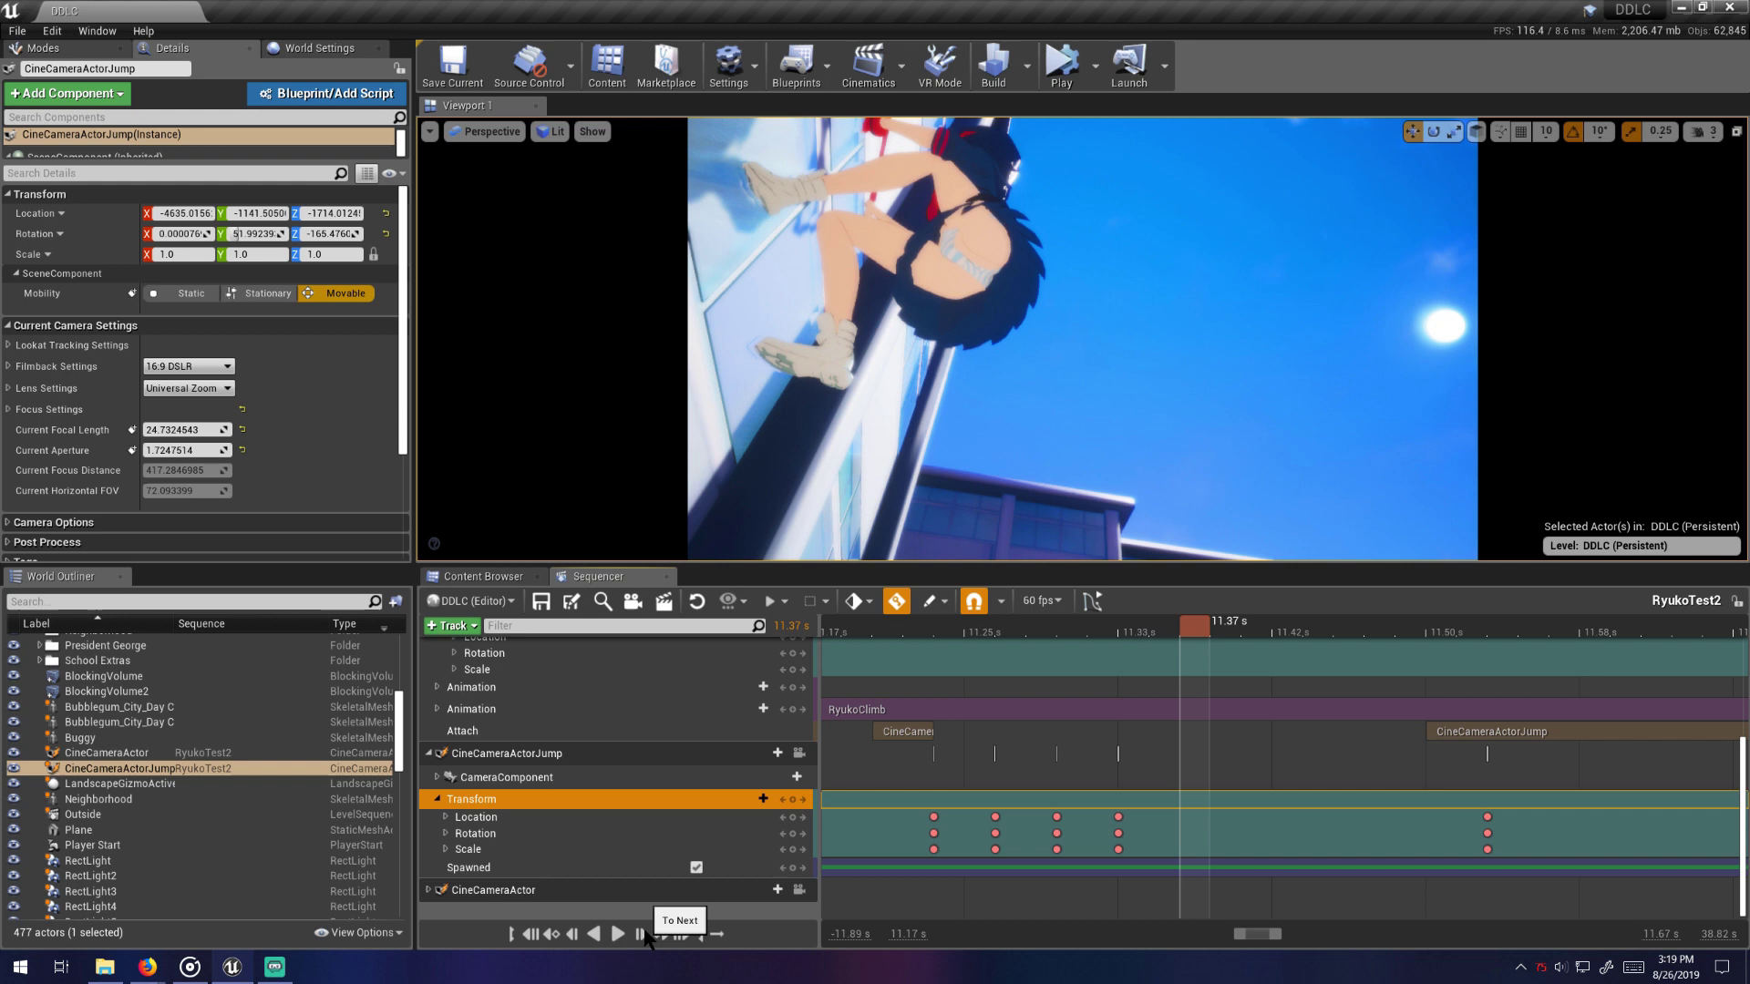
# - Continue keying CineCameraActorJump's transform every two frames from 11.37 s to 11.50 s
pyautogui.click(641, 934)
pyautogui.click(640, 934)
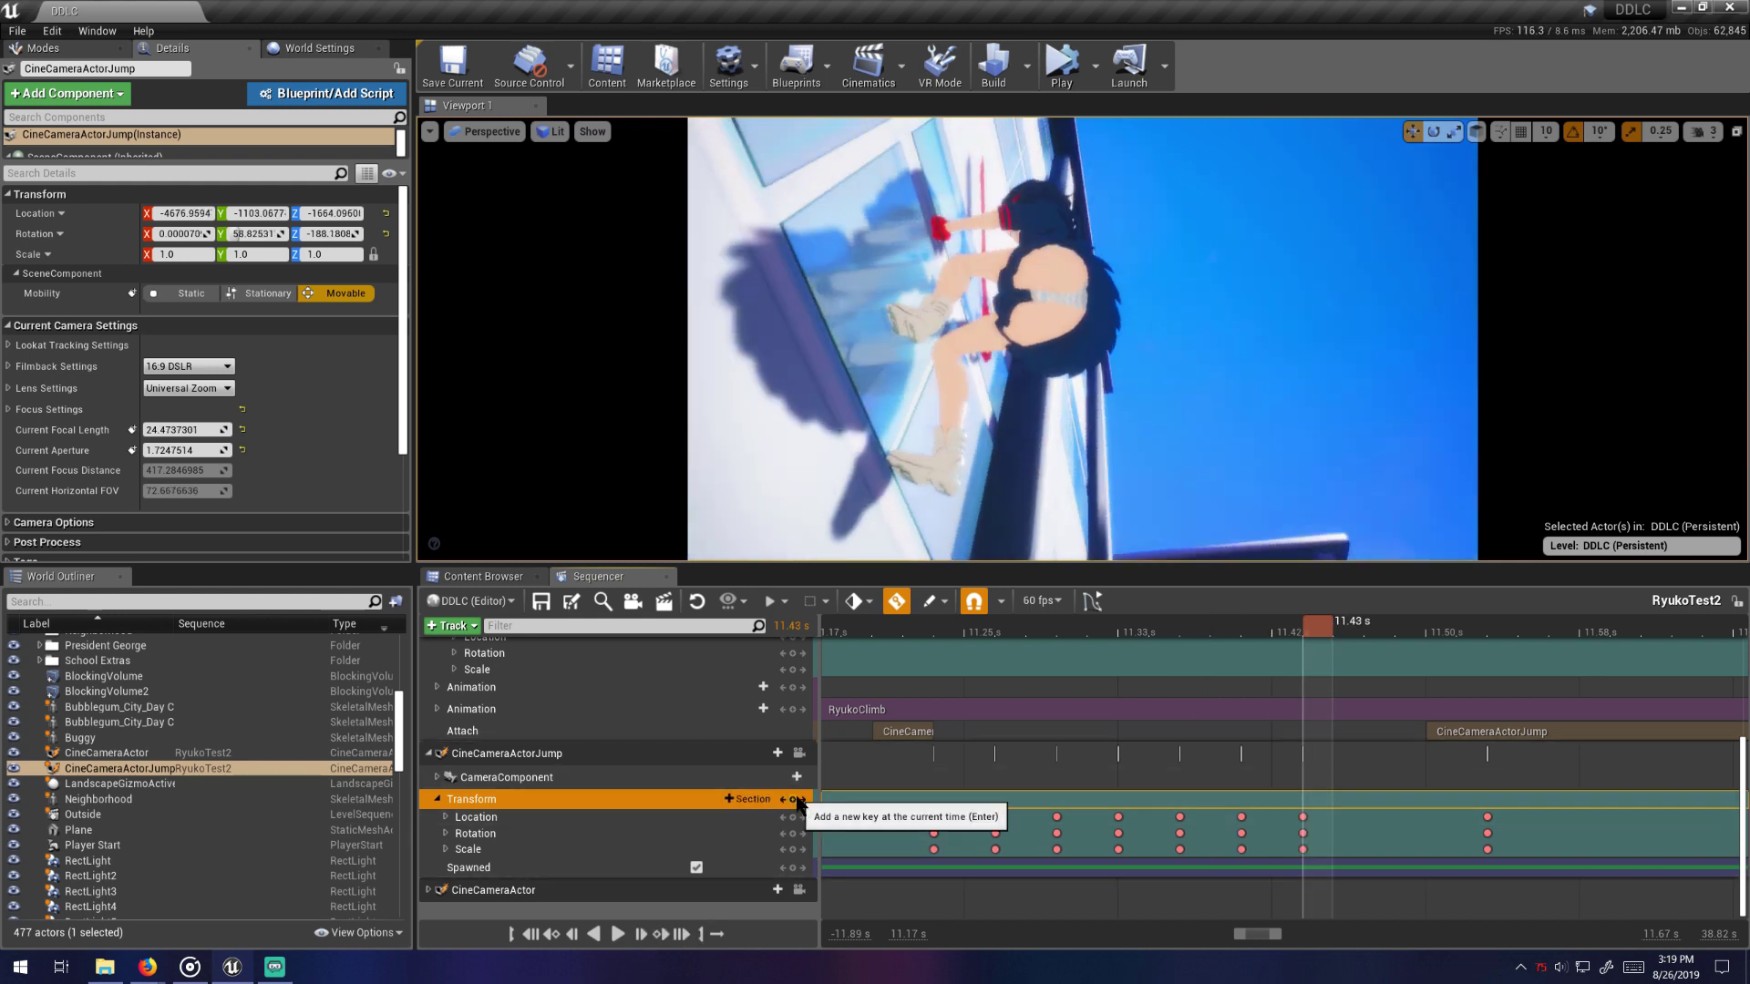
pyautogui.click(792, 799)
pyautogui.click(640, 934)
pyautogui.click(641, 934)
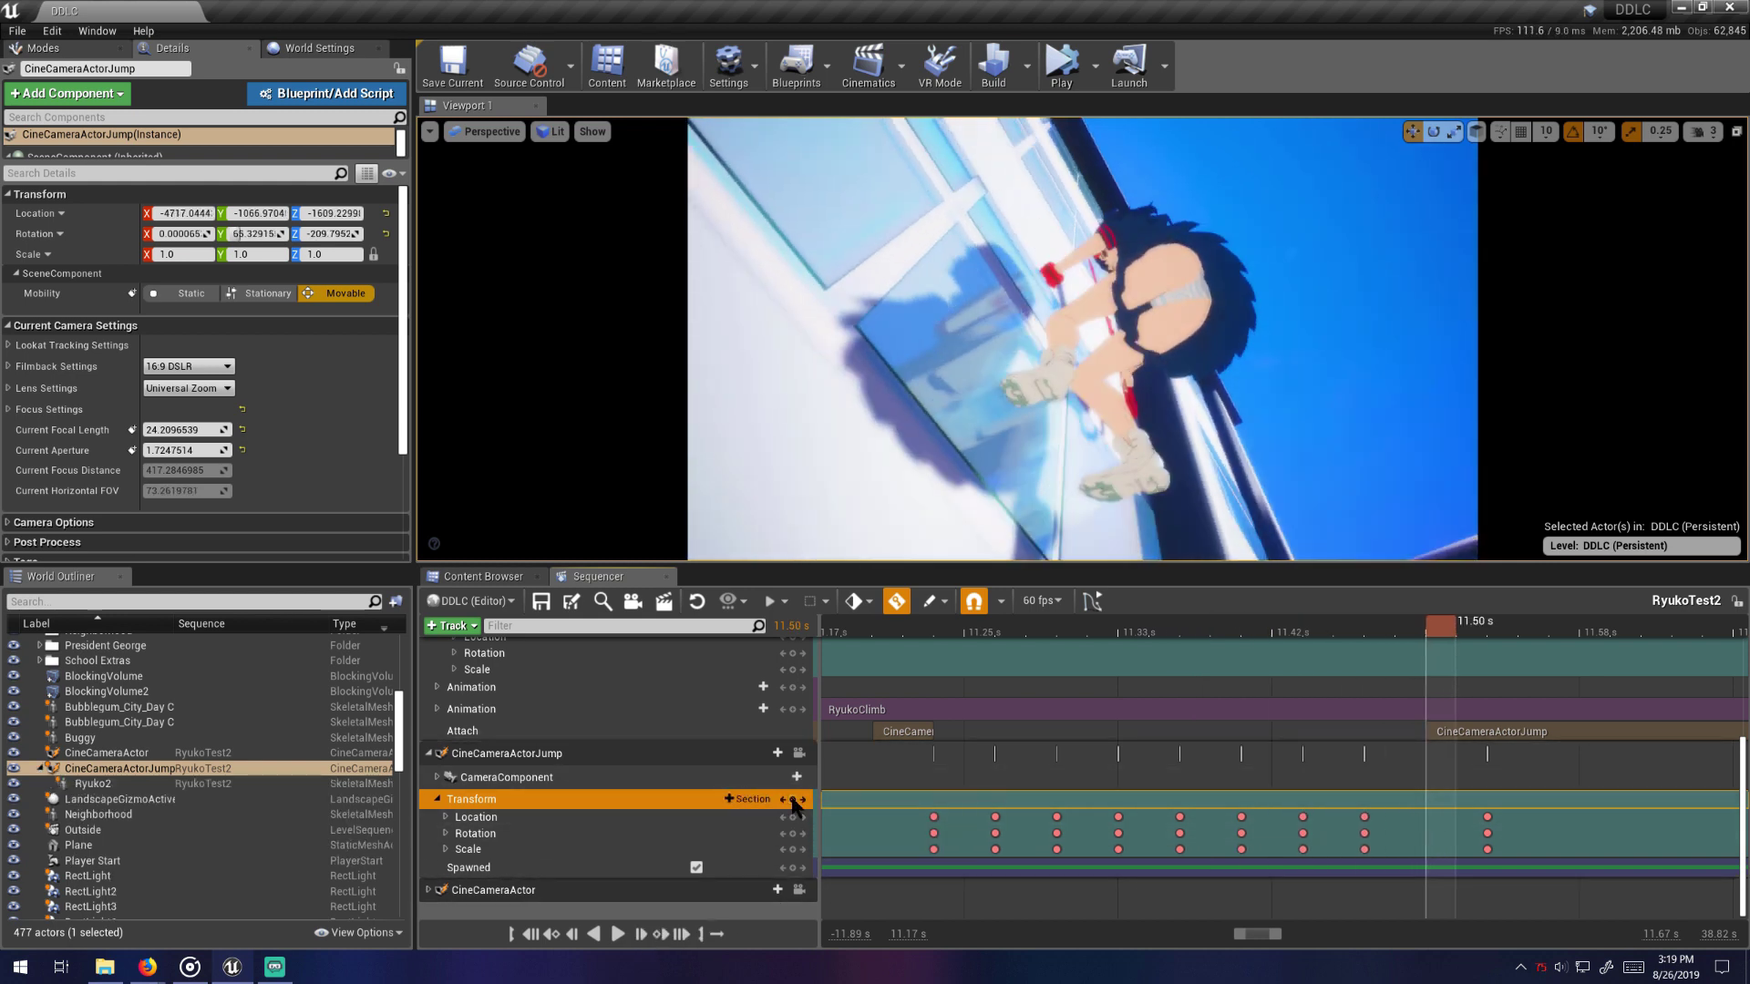
pyautogui.click(792, 799)
# - Set the interpolation of CineCameraActorJump's transform keys from 11.23 s to 11.47 s to Constant
pyautogui.moveTo(1406, 856); pyautogui.dragTo(1352, 825)
pyautogui.moveTo(1394, 762); pyautogui.dragTo(925, 856)
pyautogui.rightClick(934, 819)
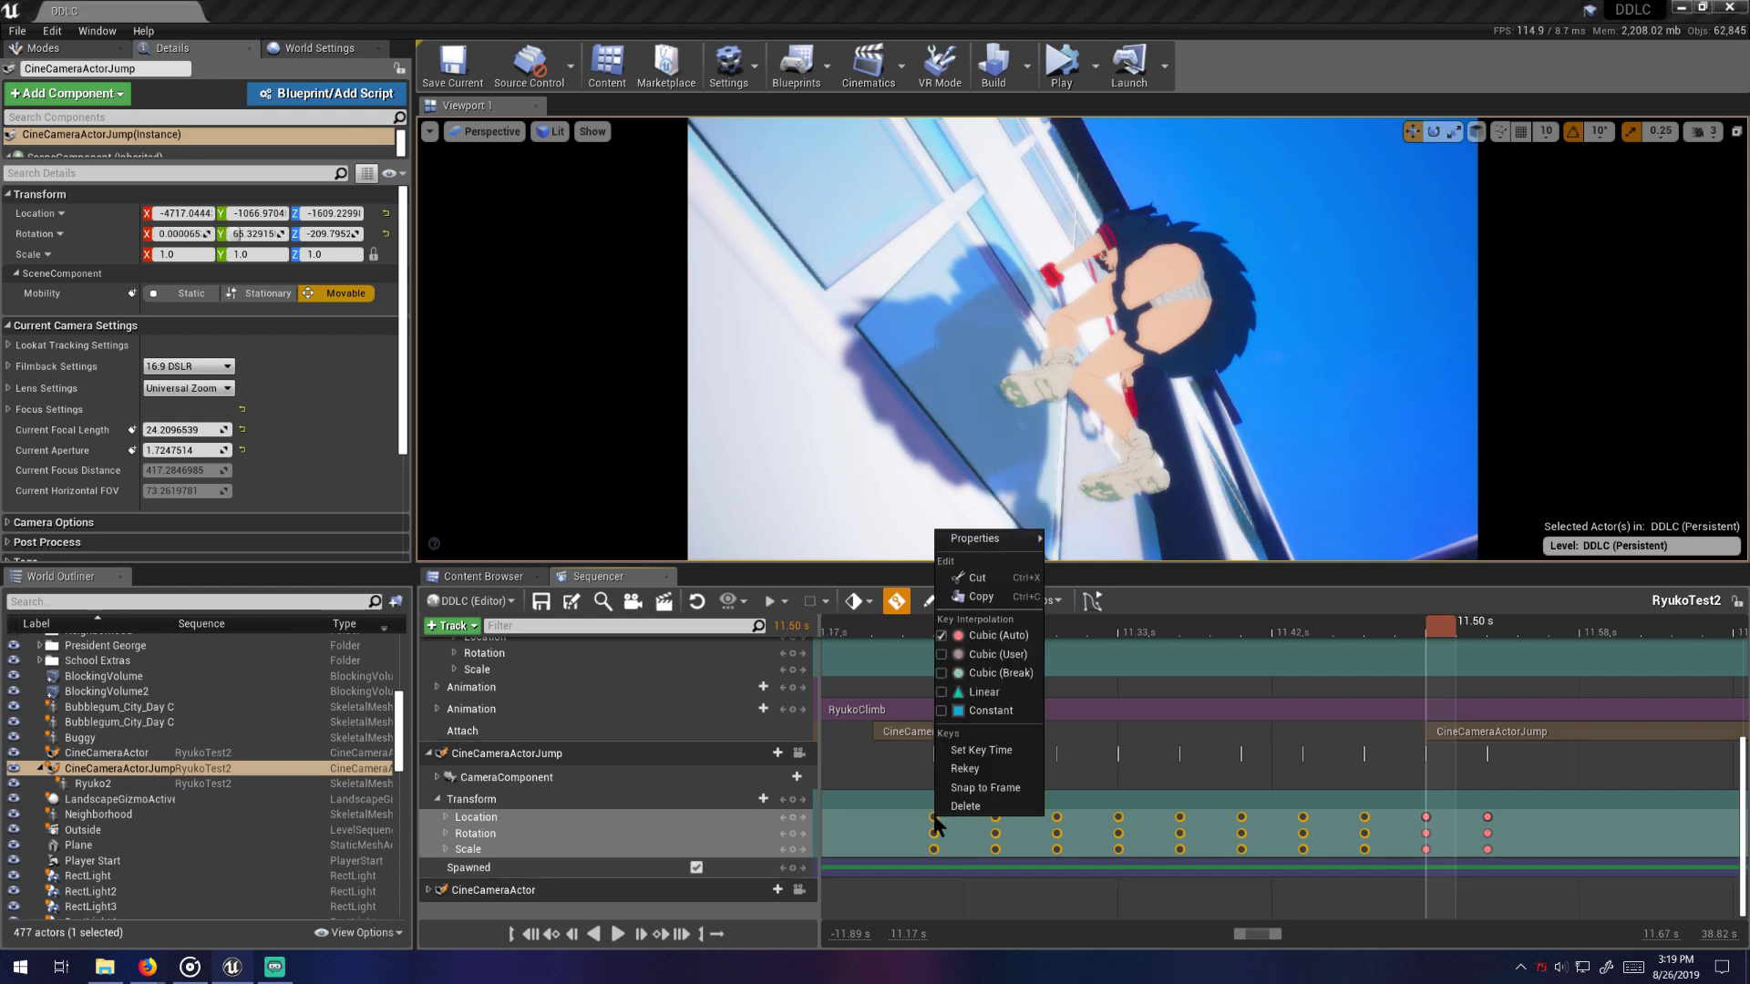
pyautogui.click(949, 714)
pyautogui.click(879, 782)
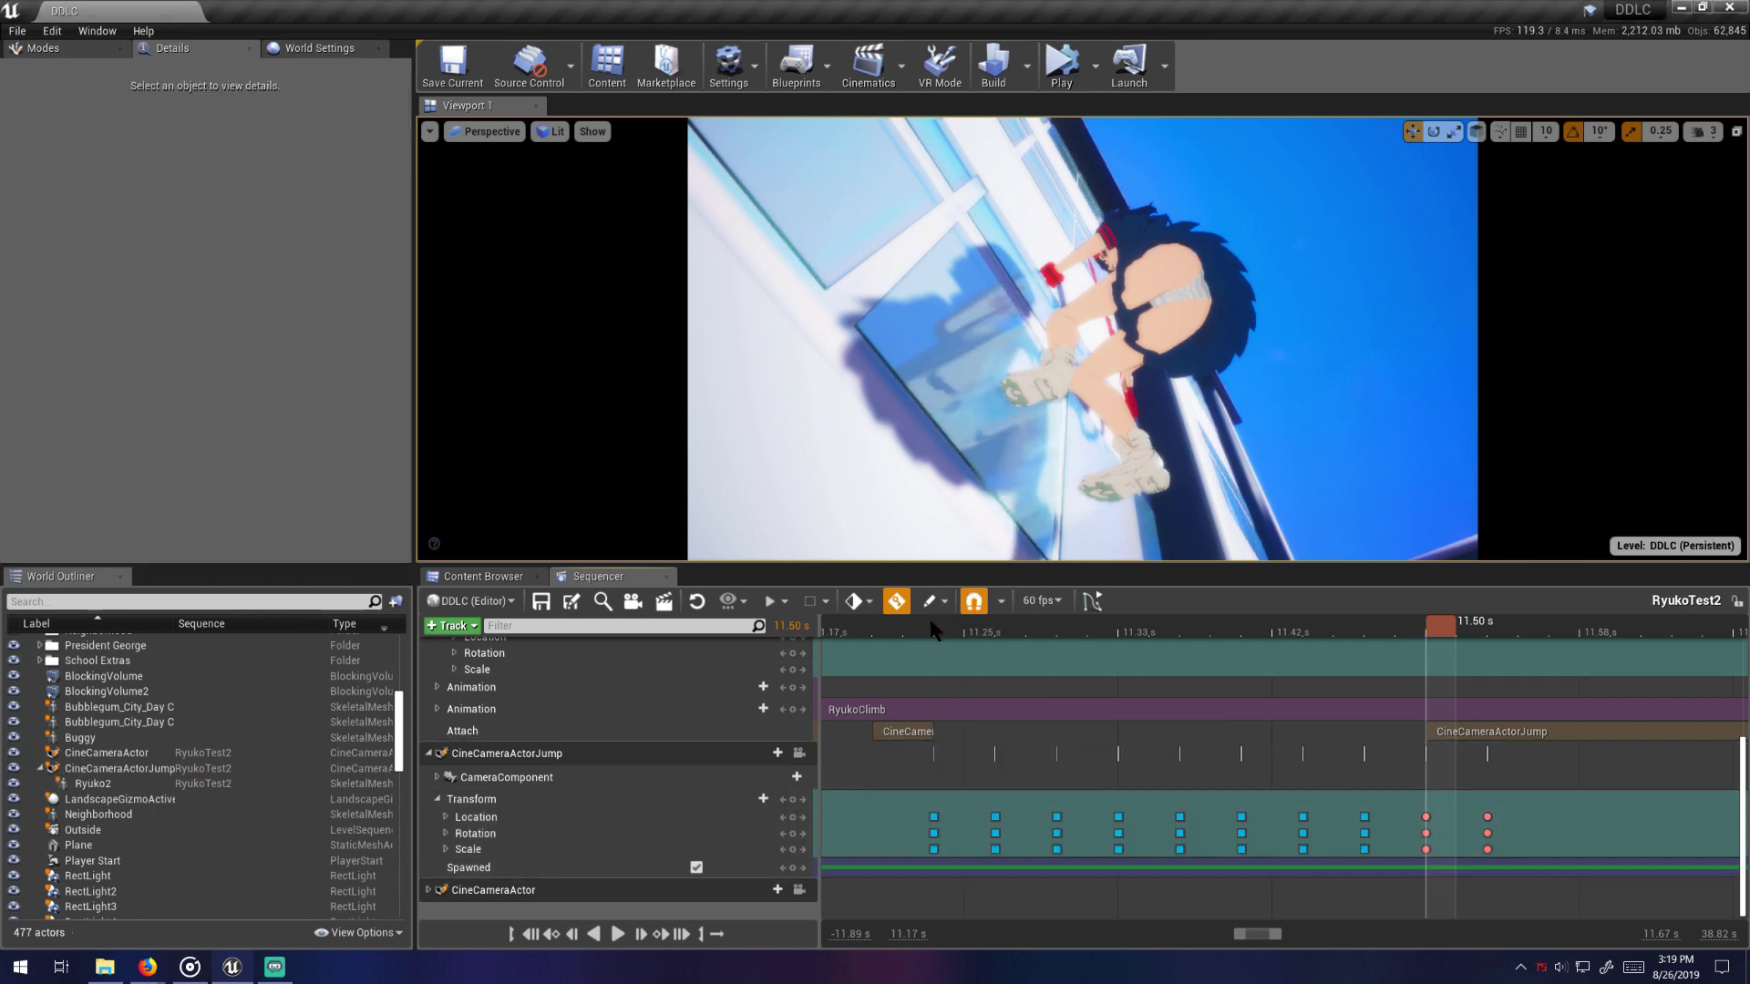
# - Play back the jump from just before 11.23 s to review the stepped camera motion
pyautogui.click(917, 628)
pyautogui.scroll(4, 574, 766)
pyautogui.click(617, 934)
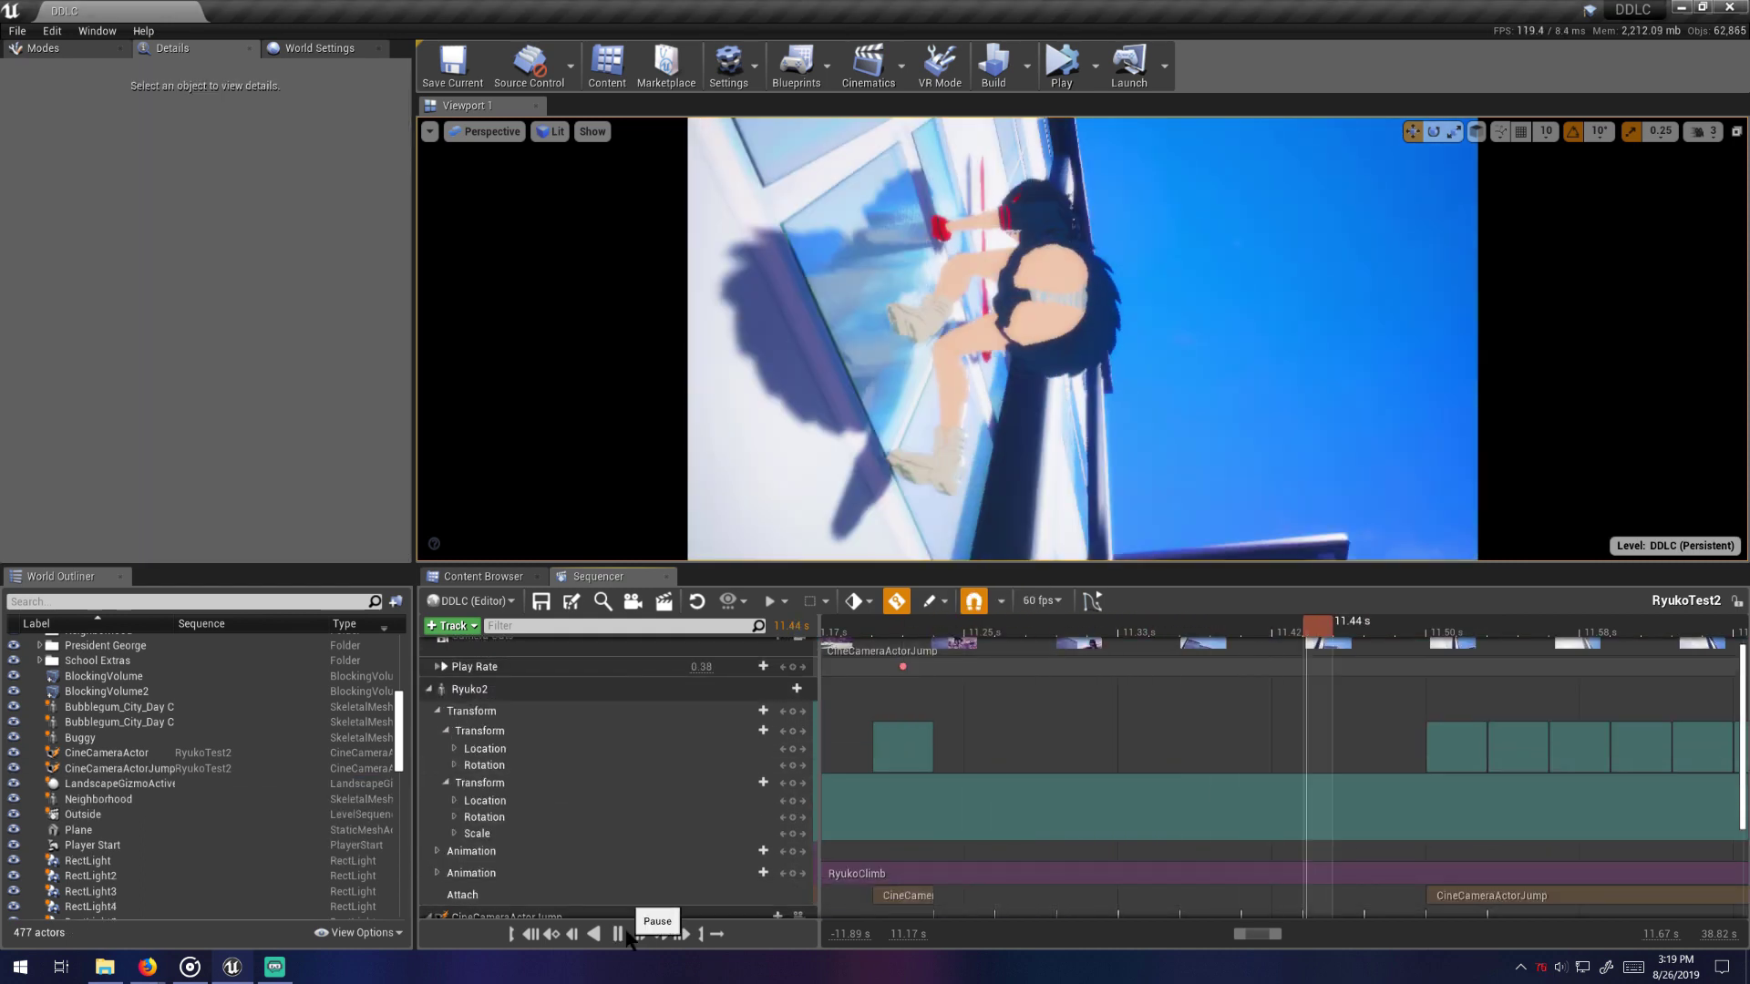